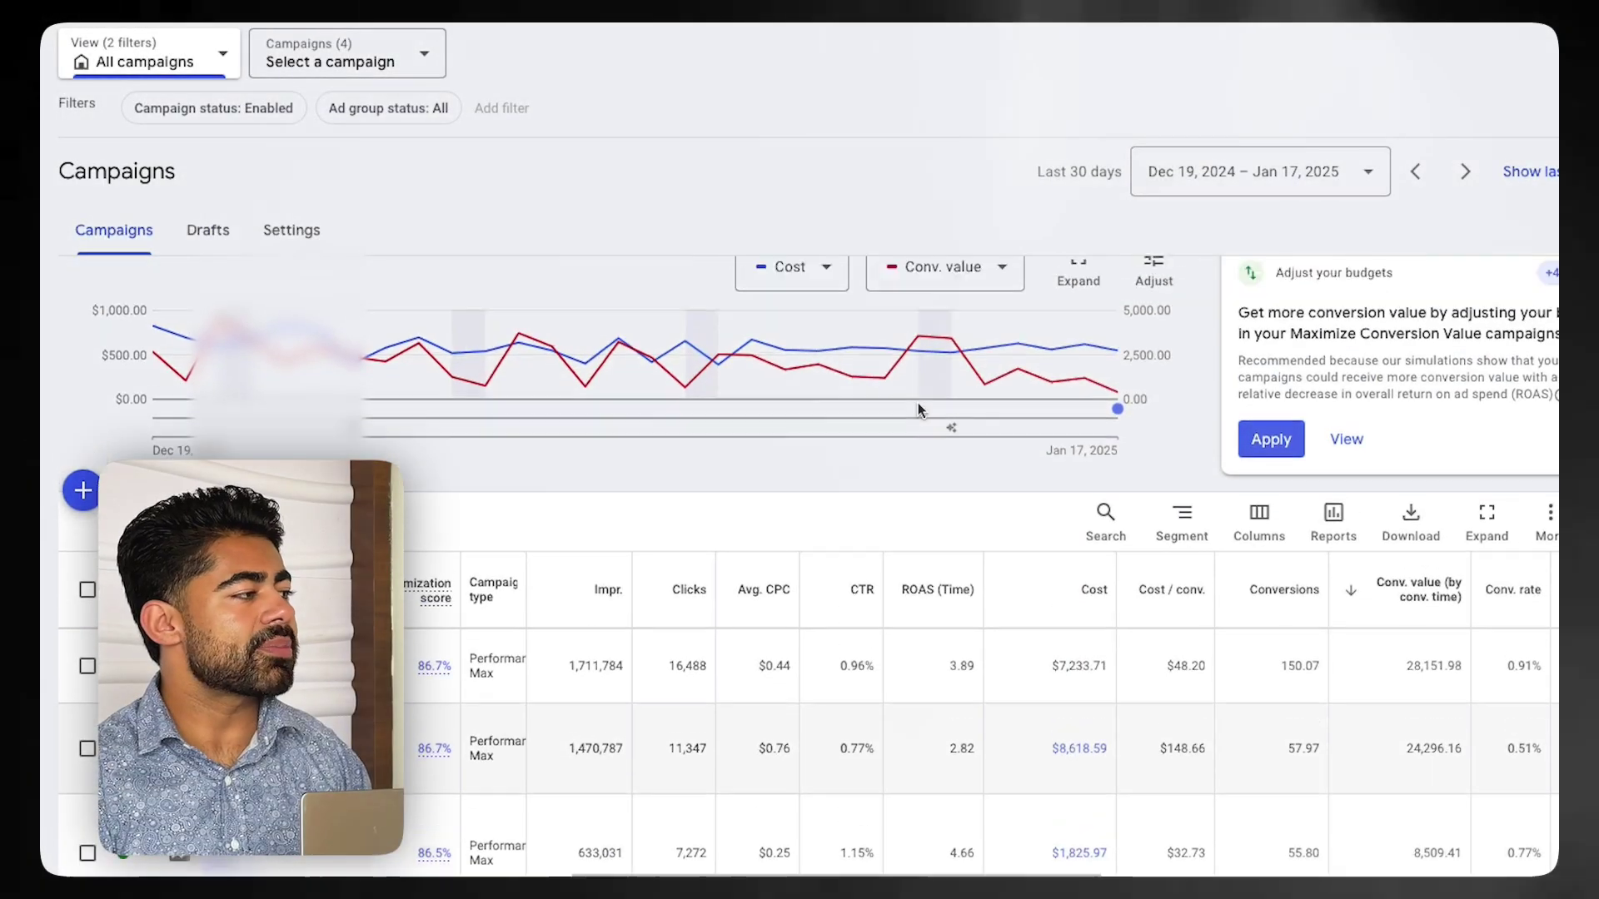
Review the cost, conversion and ROAS columns and totals of the enabled campaigns for Dec 19, 2024 – Jan 17, 2025.
mouse_move(956, 496)
scroll(957, 583, down, 3)
scroll(964, 691, right, 3)
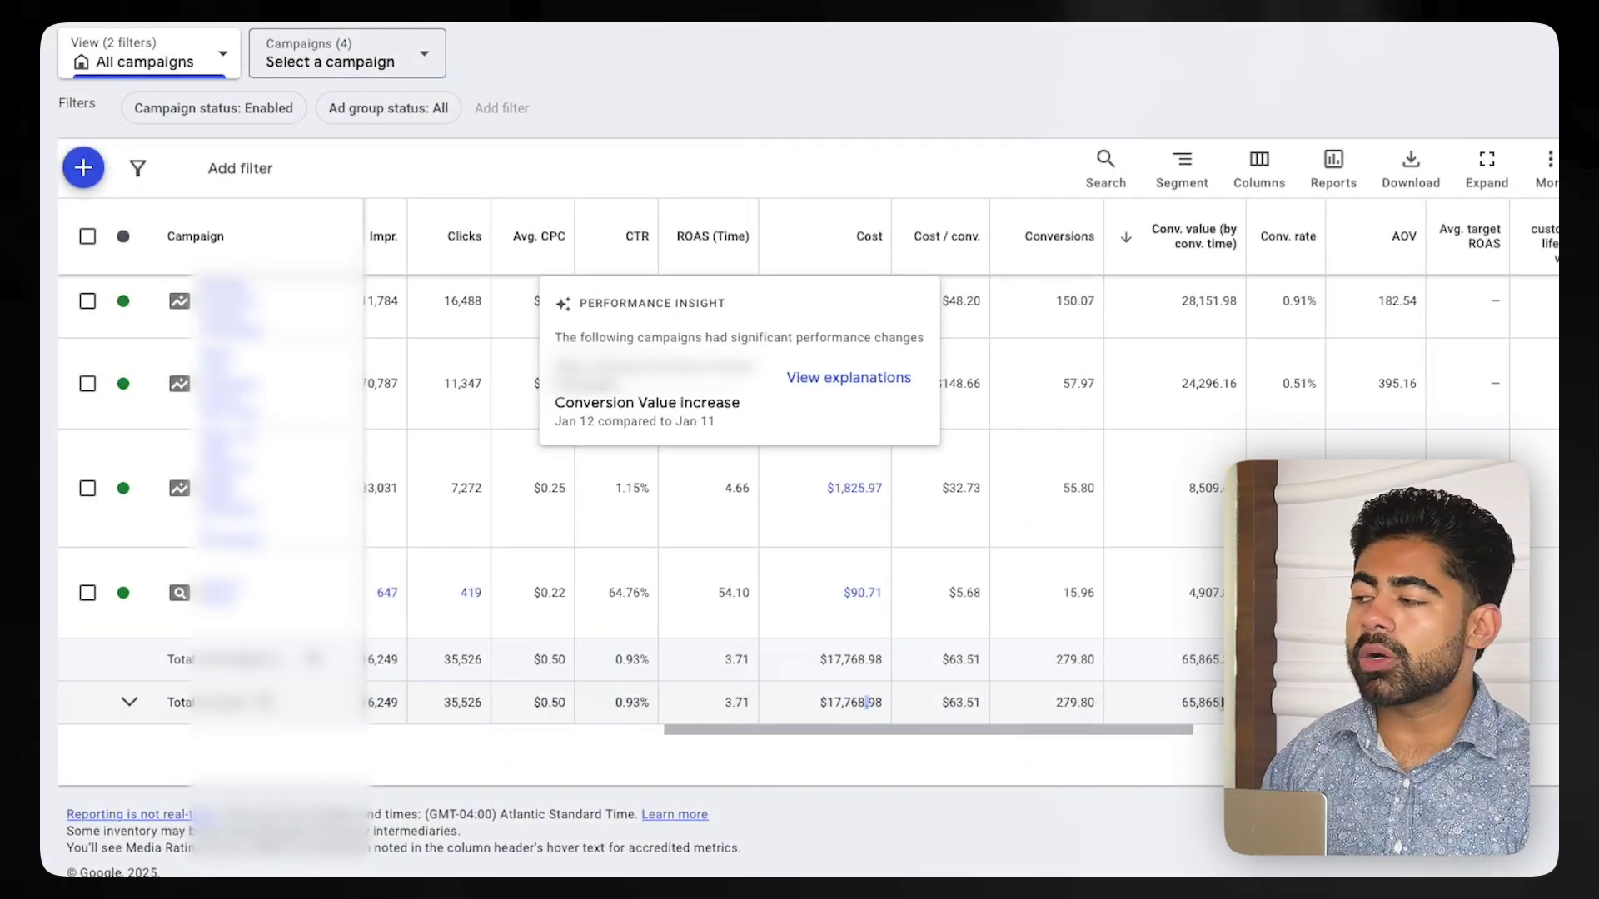
scroll(1196, 686, up, 3)
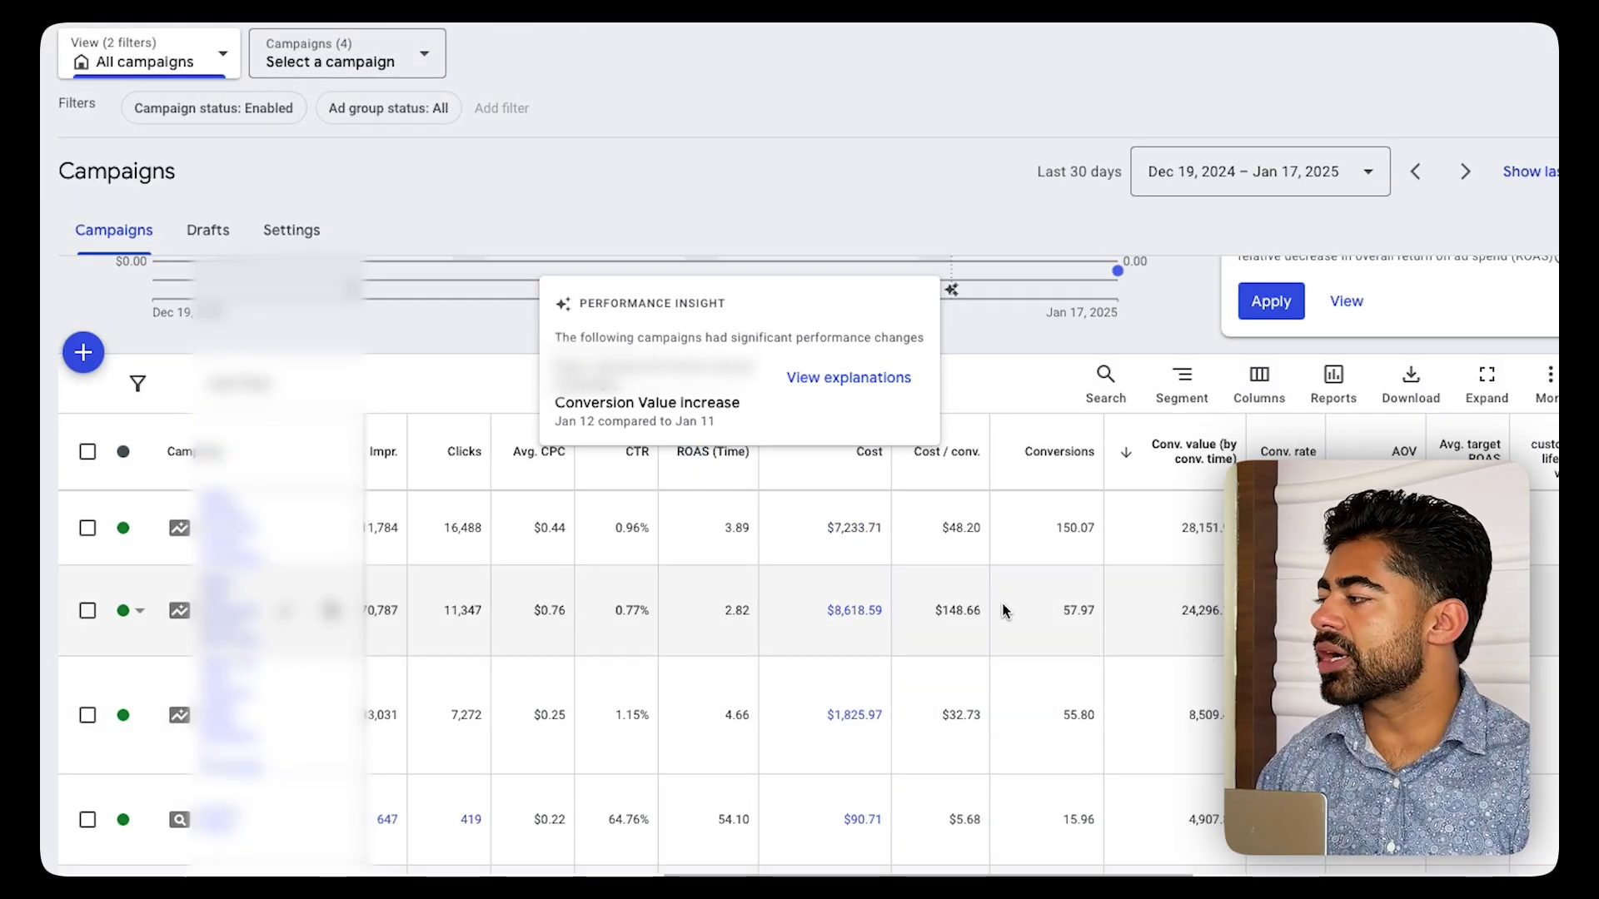
scroll(461, 456, up, 2)
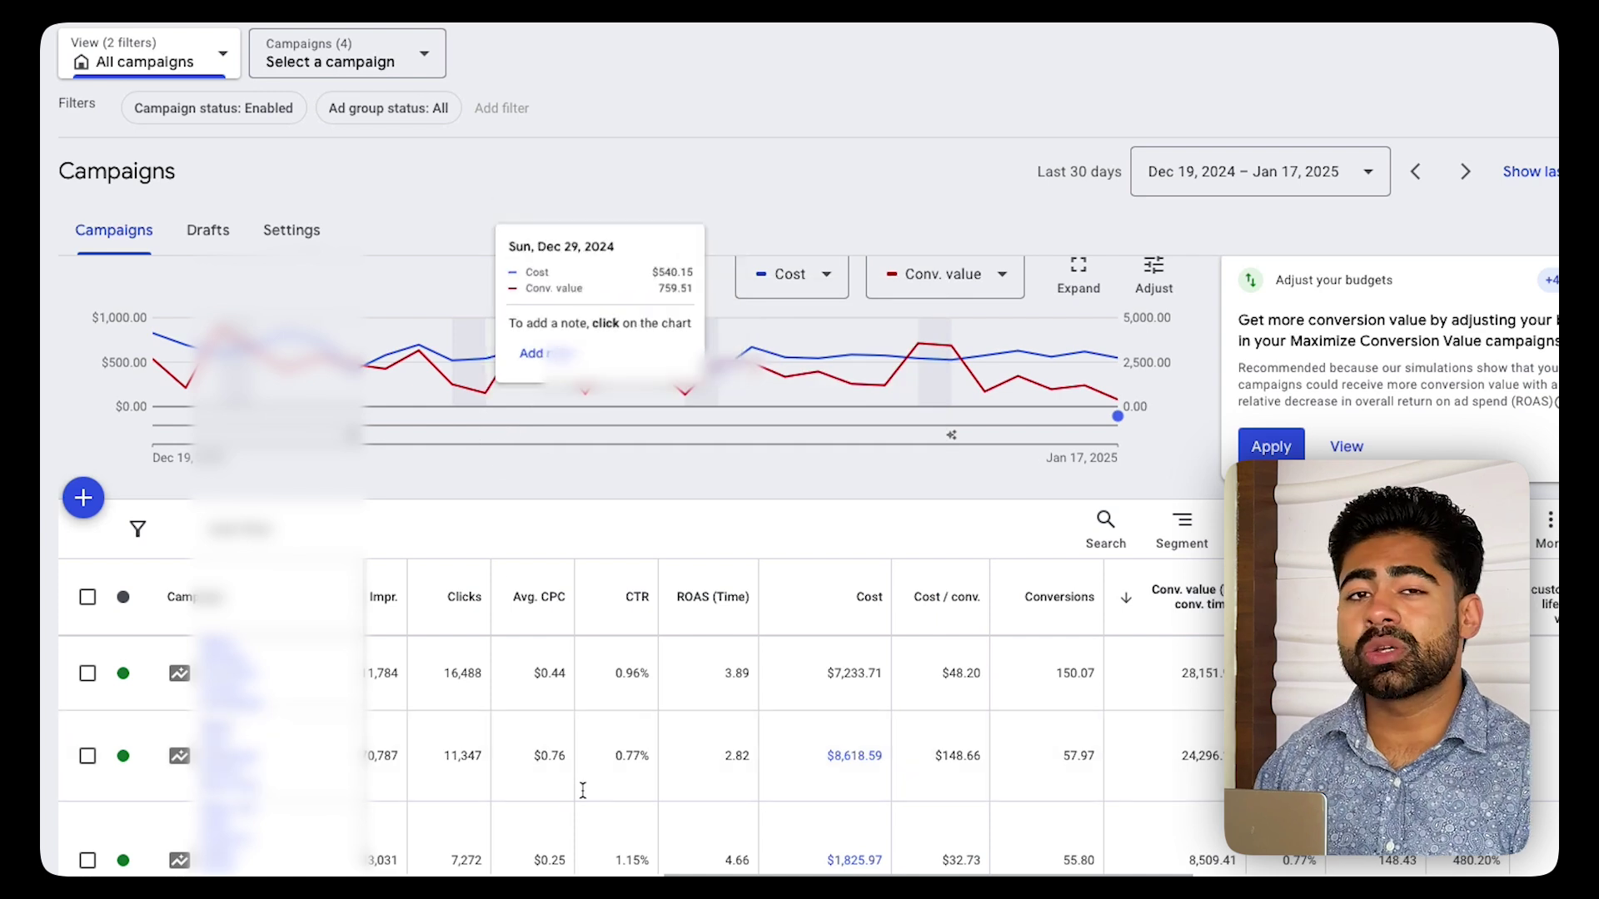
scroll(785, 641, up, 1)
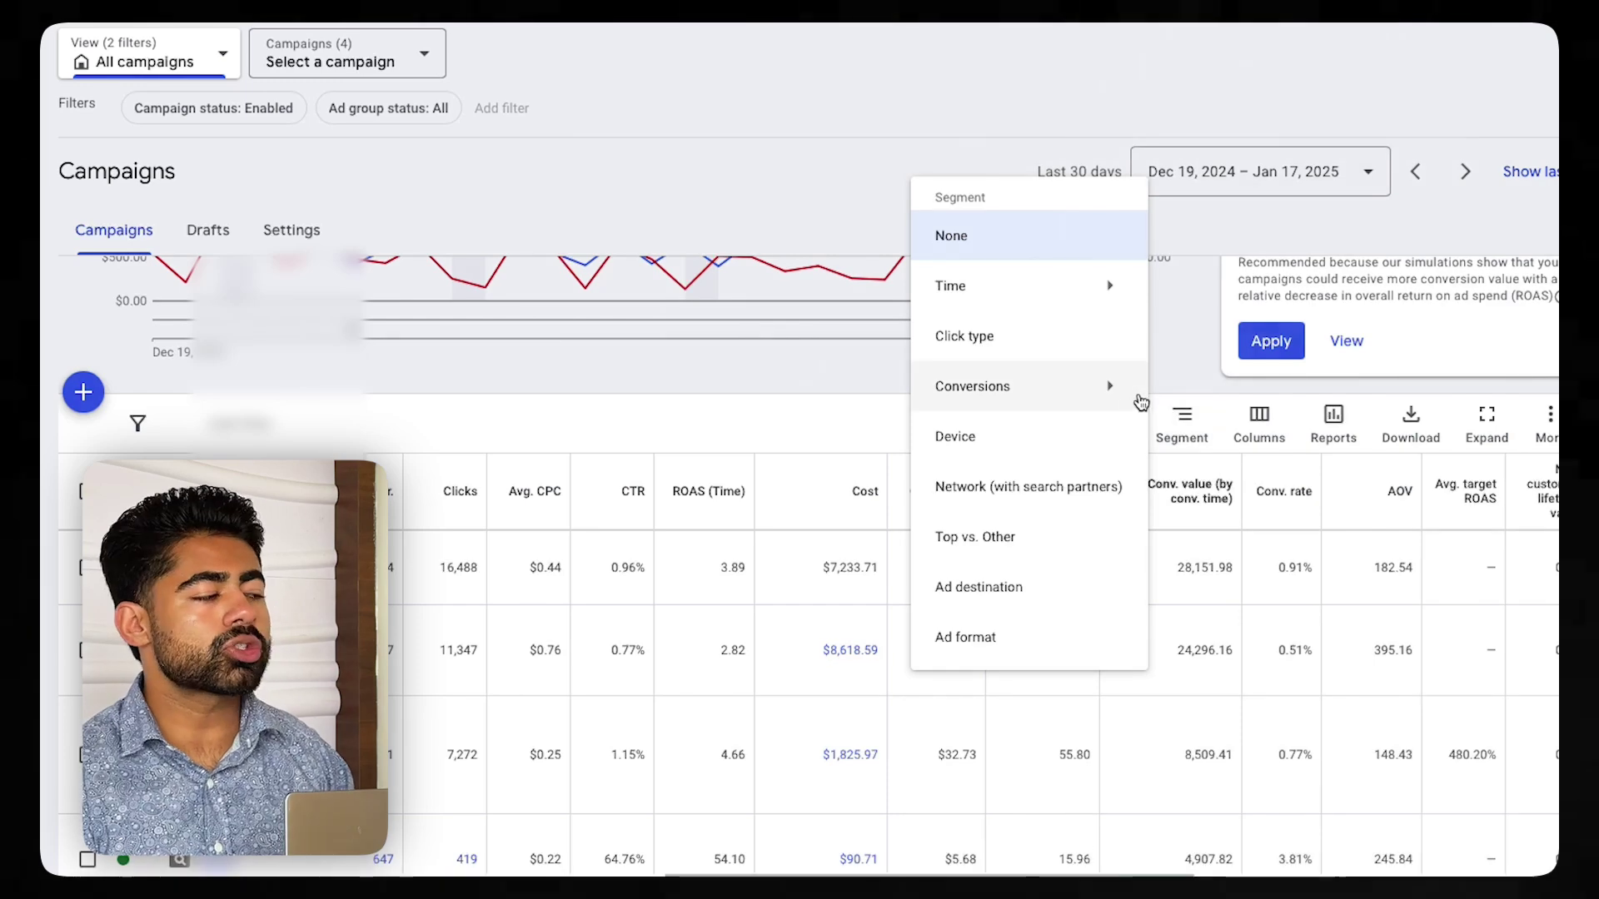
Segment the campaigns table by conversion action and review the segmented rows under each campaign.
mouse_move(1115, 388)
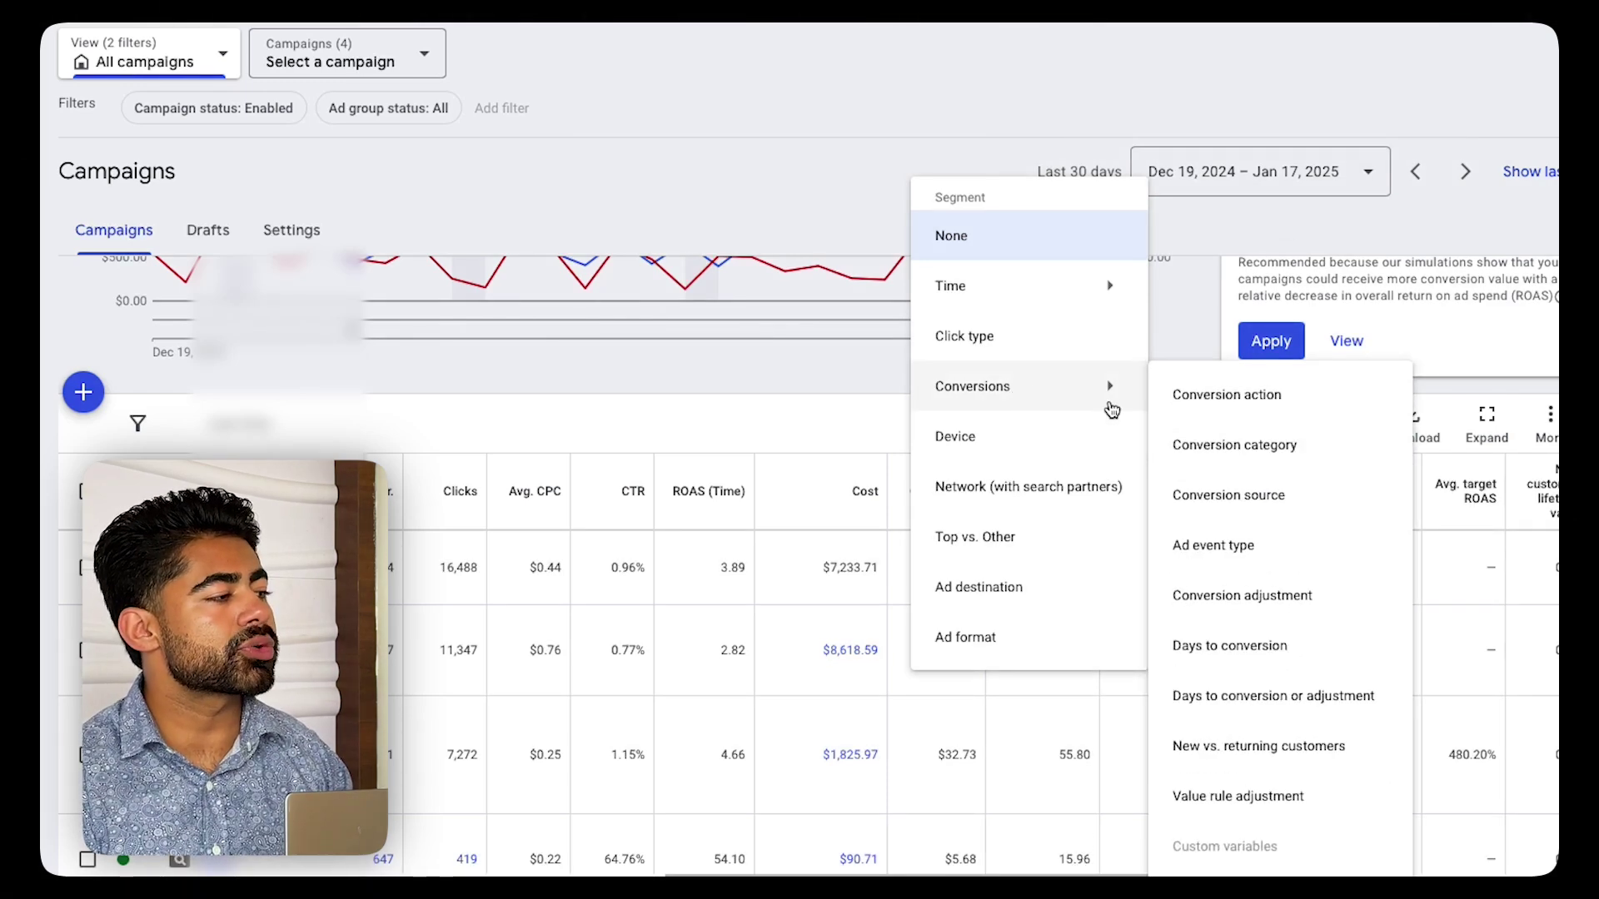
click(1216, 398)
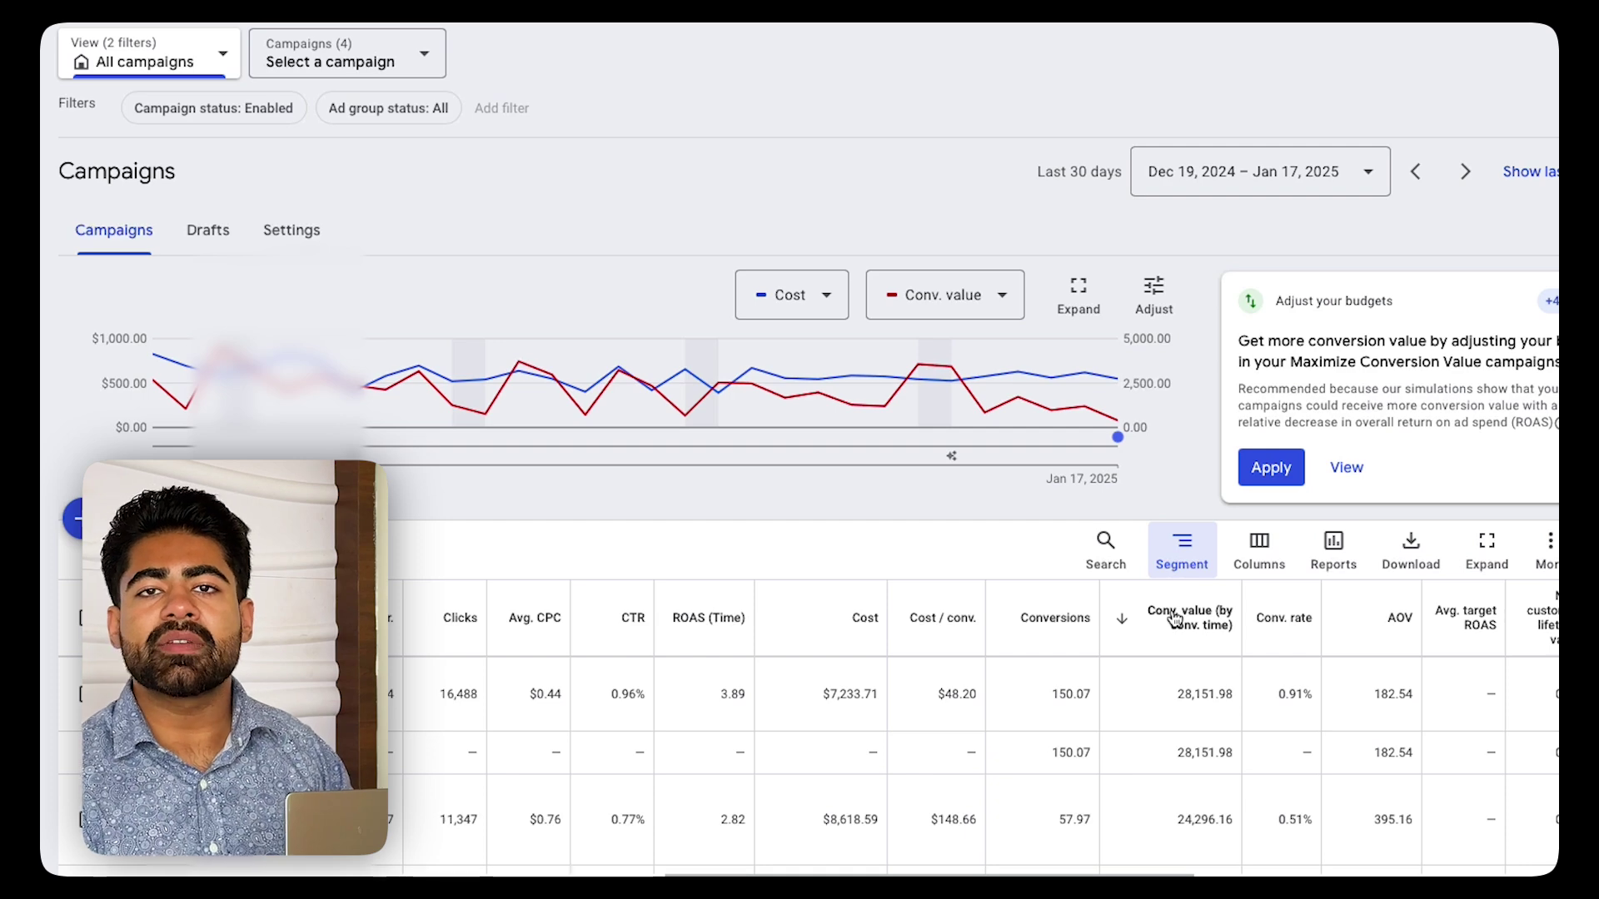
scroll(1141, 724, down, 4)
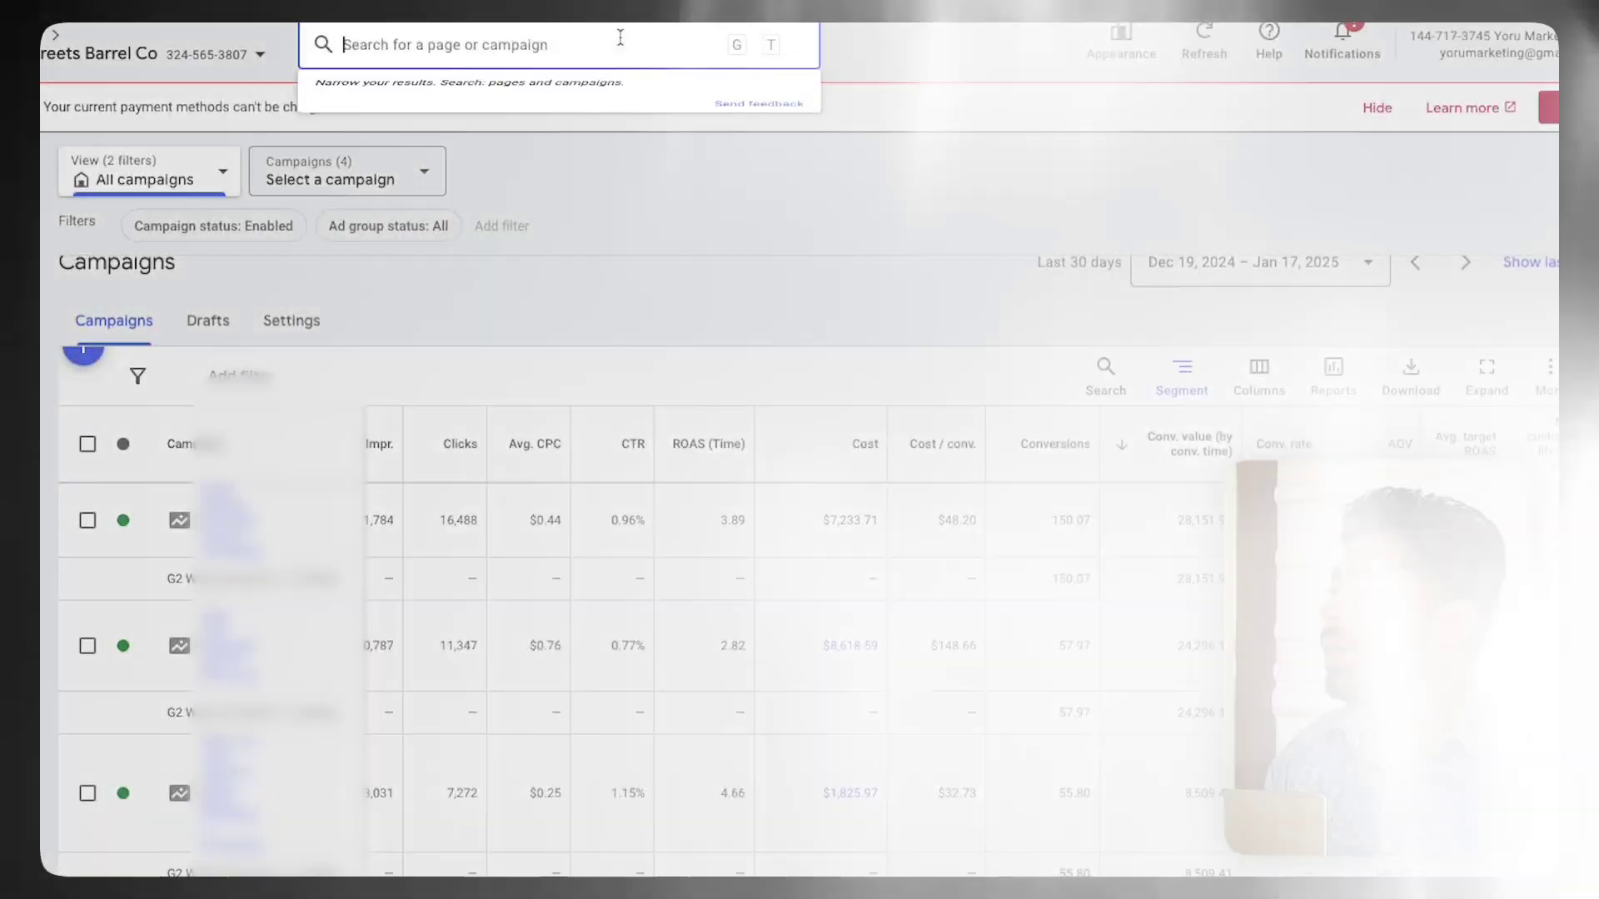
Search the account pages for "conversion" and open the conversion goals summary to look through the listed goals.
text(conversion)
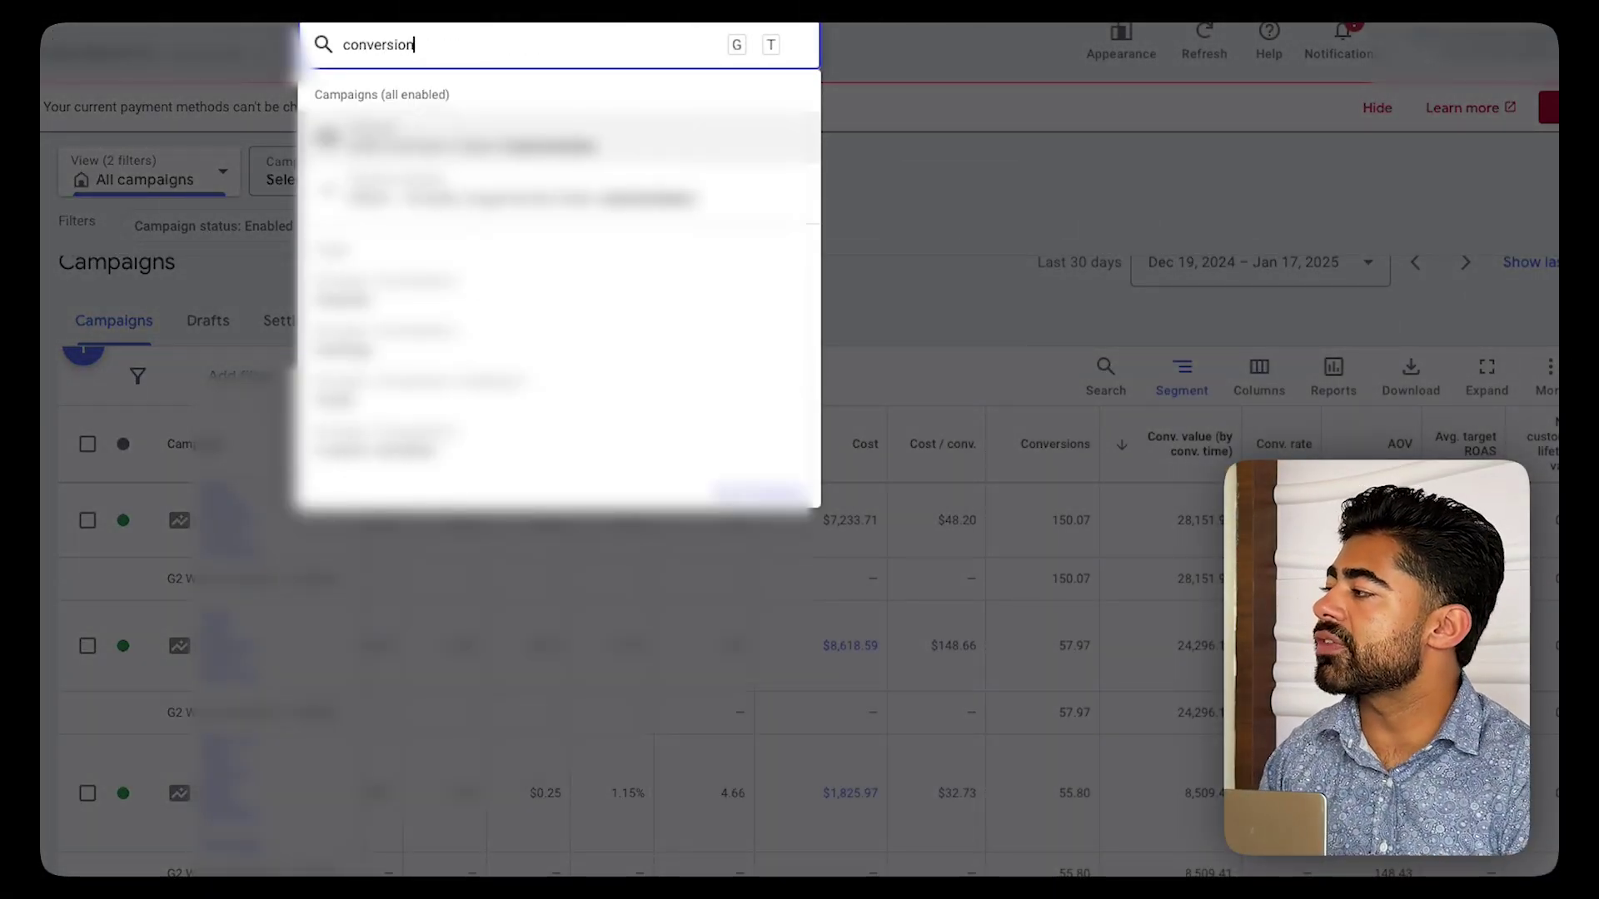
click(551, 381)
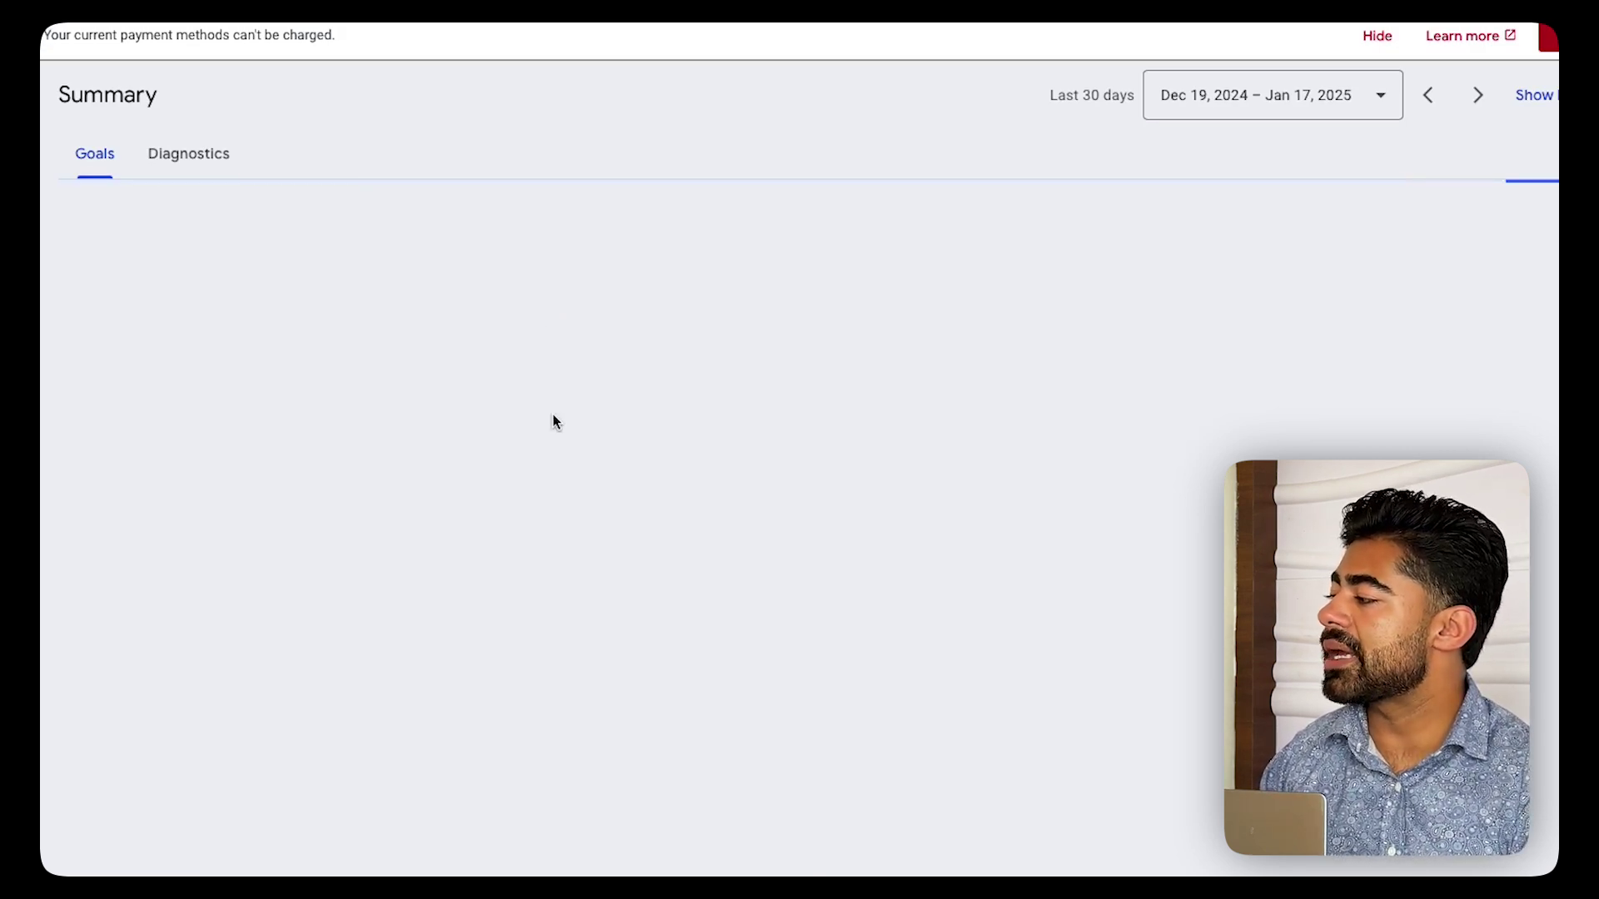
scroll(416, 383, down, 3)
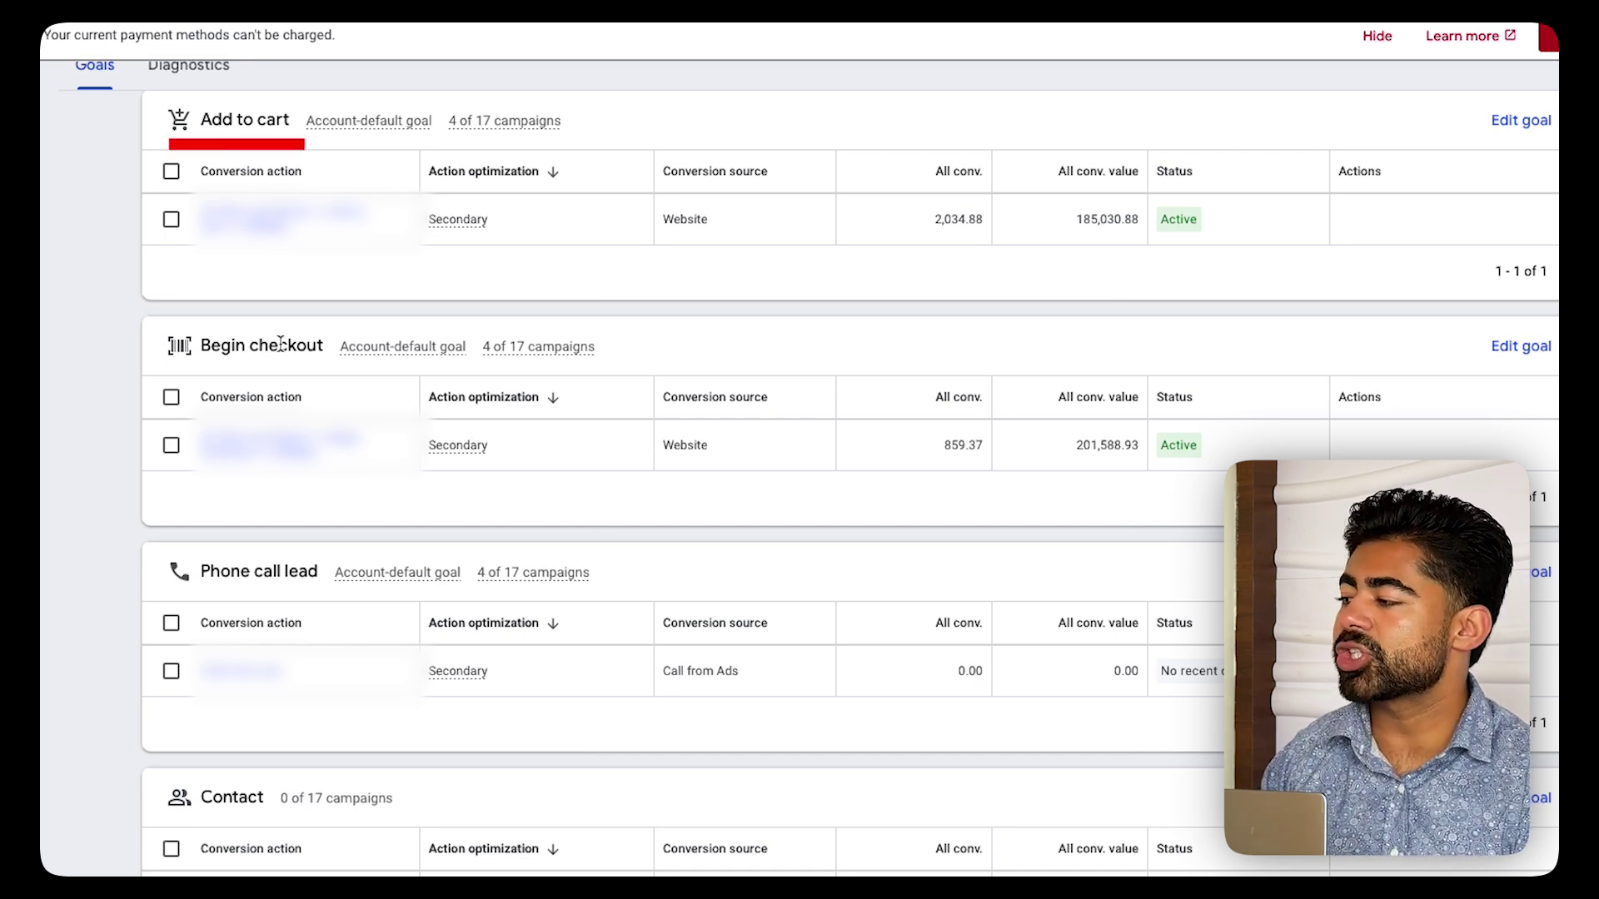
scroll(350, 571, up, 4)
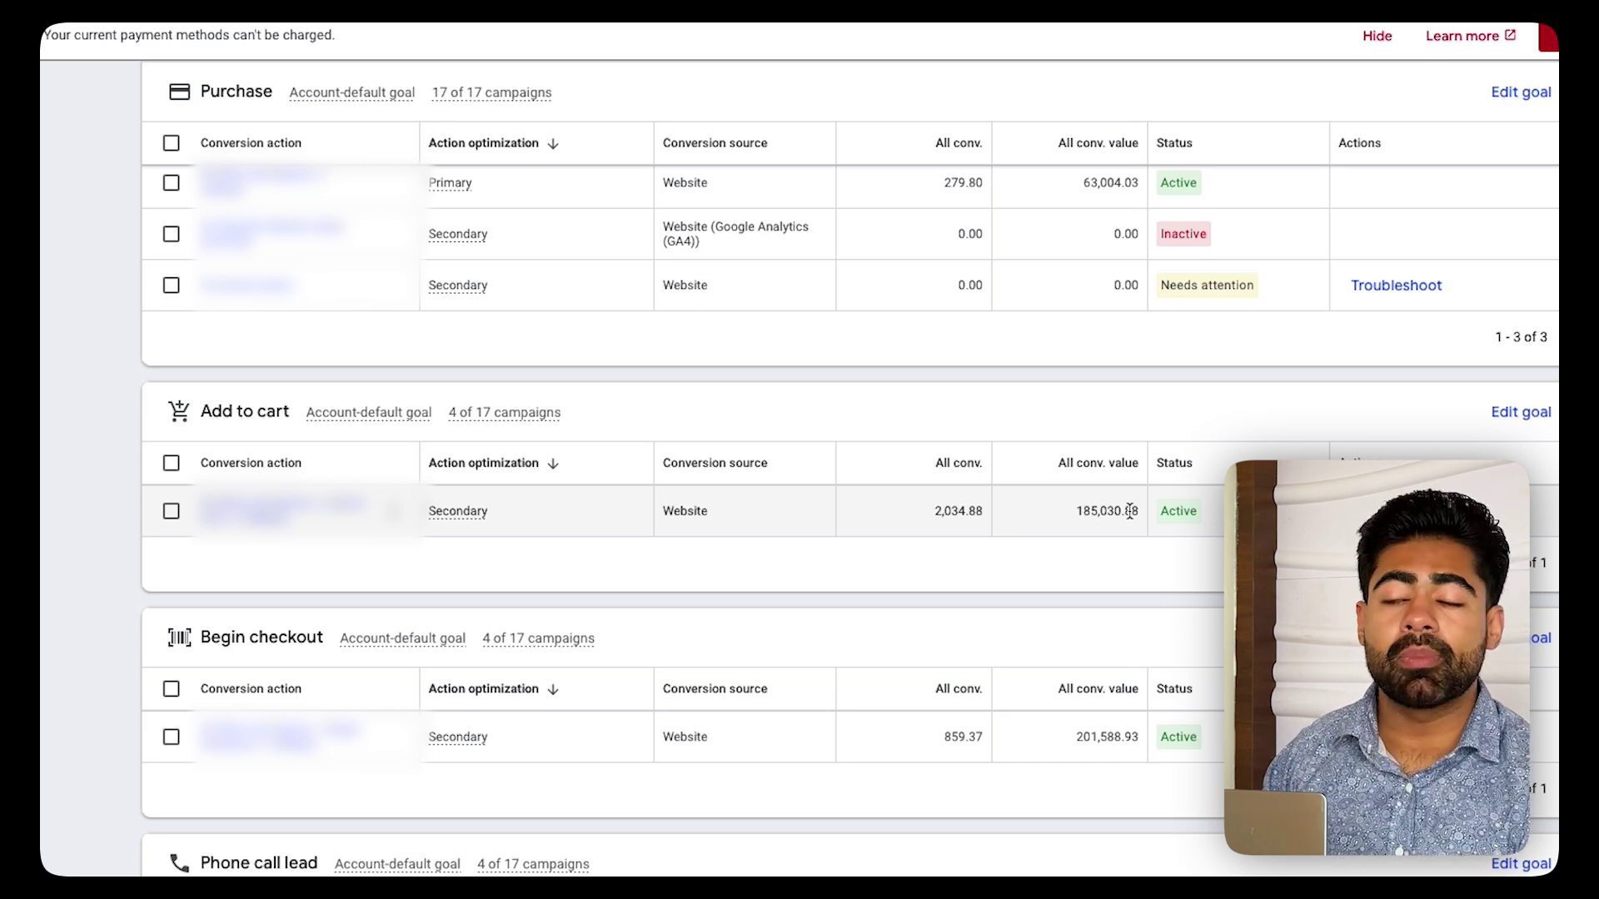
Compare the all-conversion values of the Purchase, Add to cart and Begin checkout goals.
scroll(1074, 592, down, 1)
double_click(1013, 678)
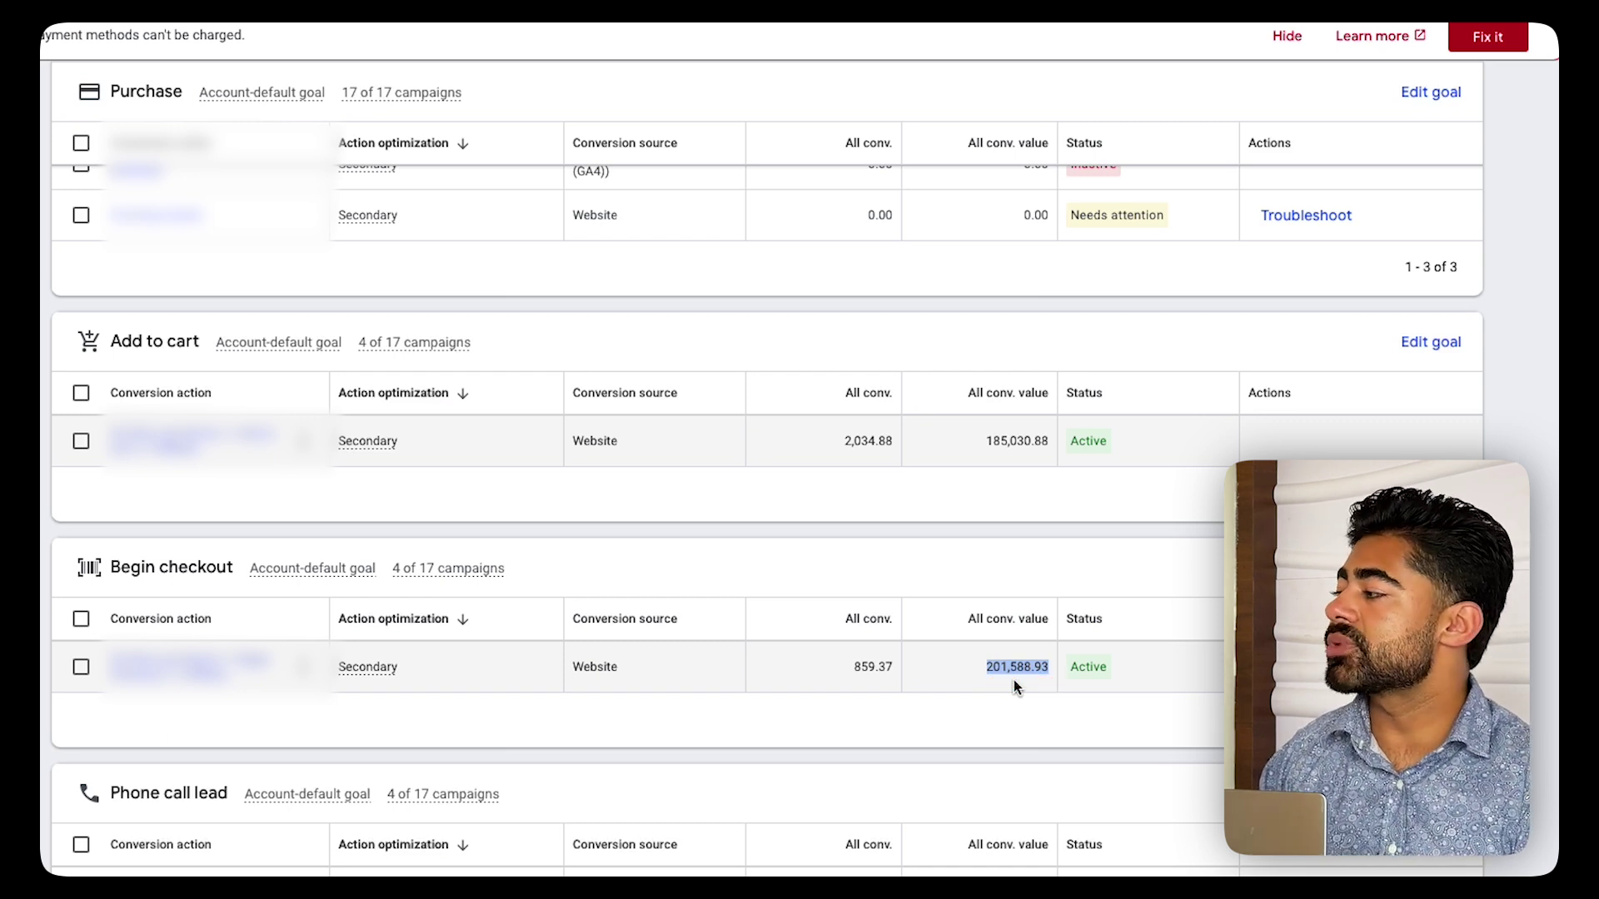
scroll(1013, 680, up, 2)
double_click(1024, 595)
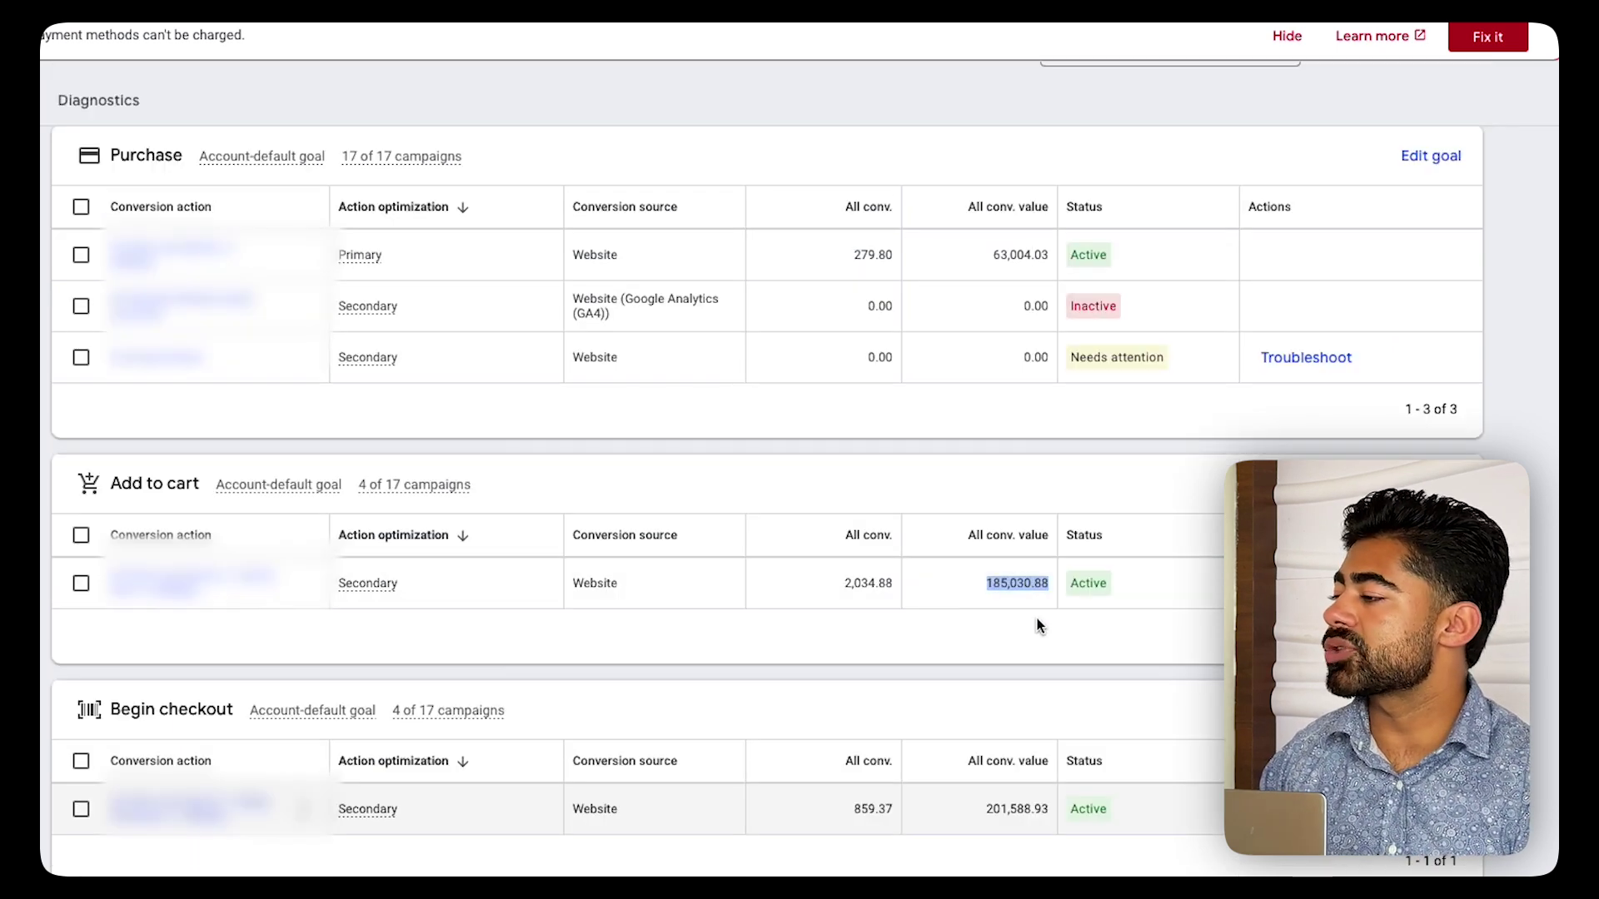
double_click(993, 576)
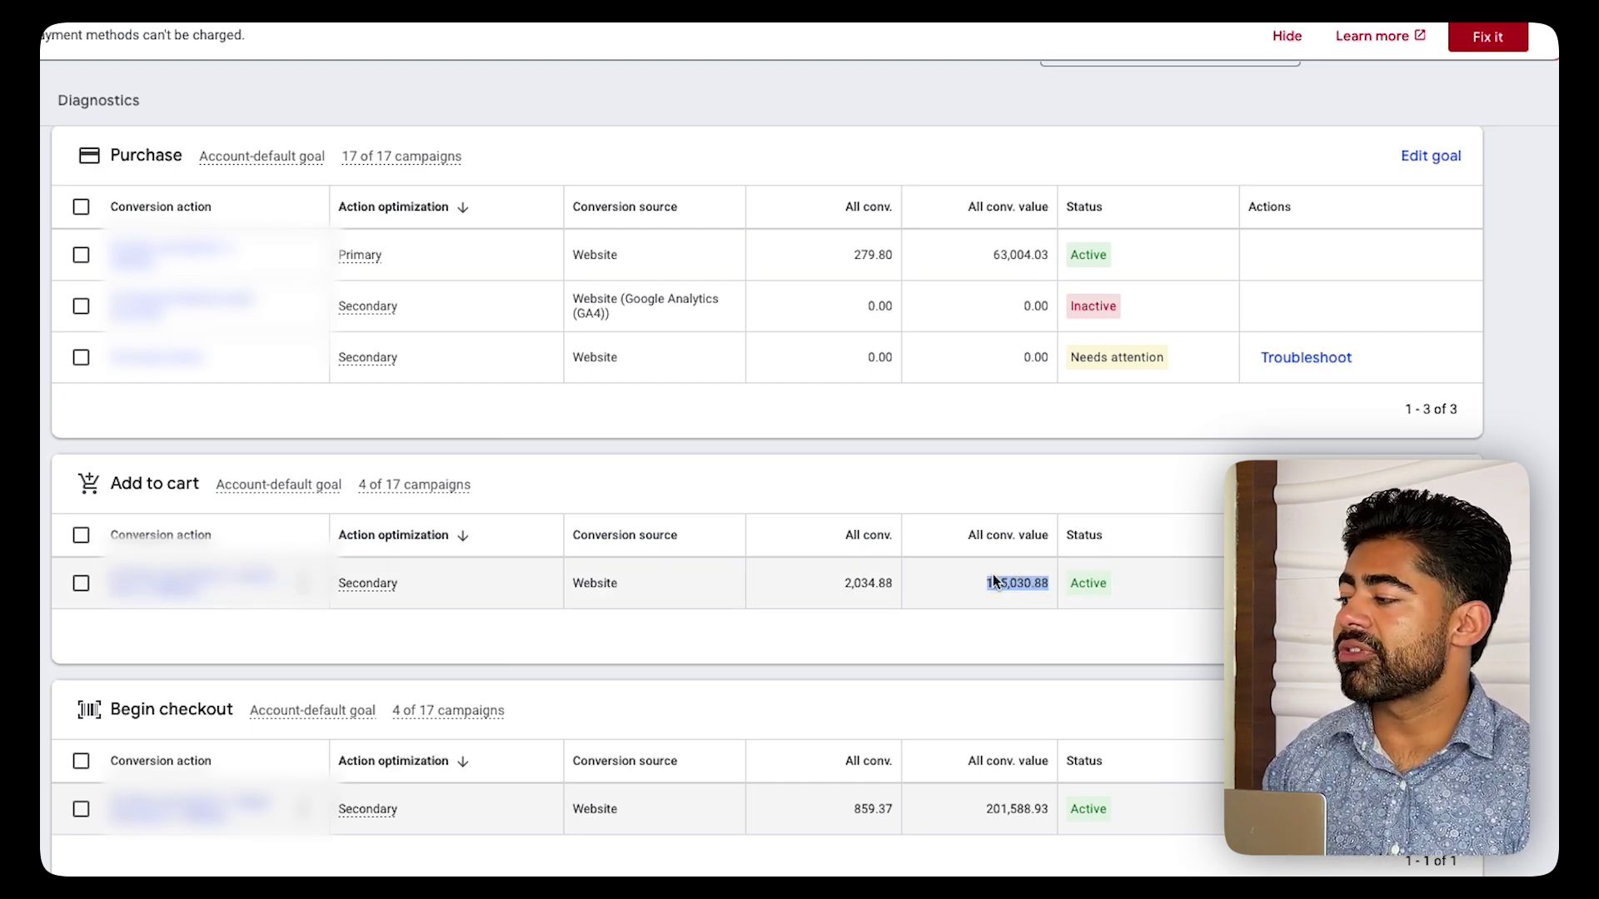
click(991, 586)
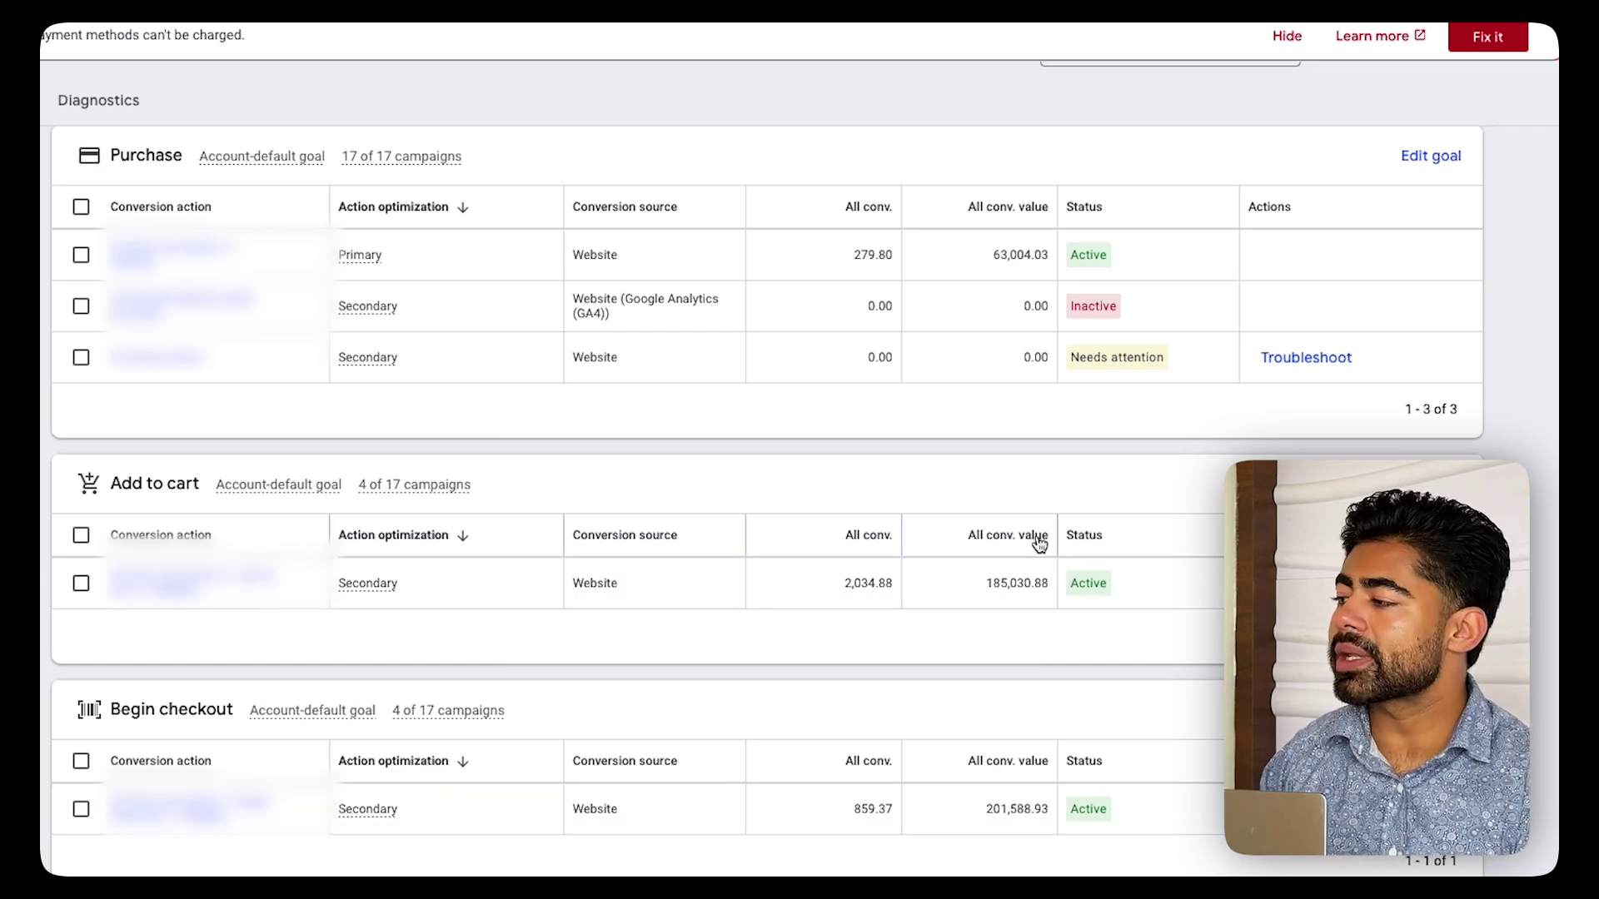
double_click(1022, 580)
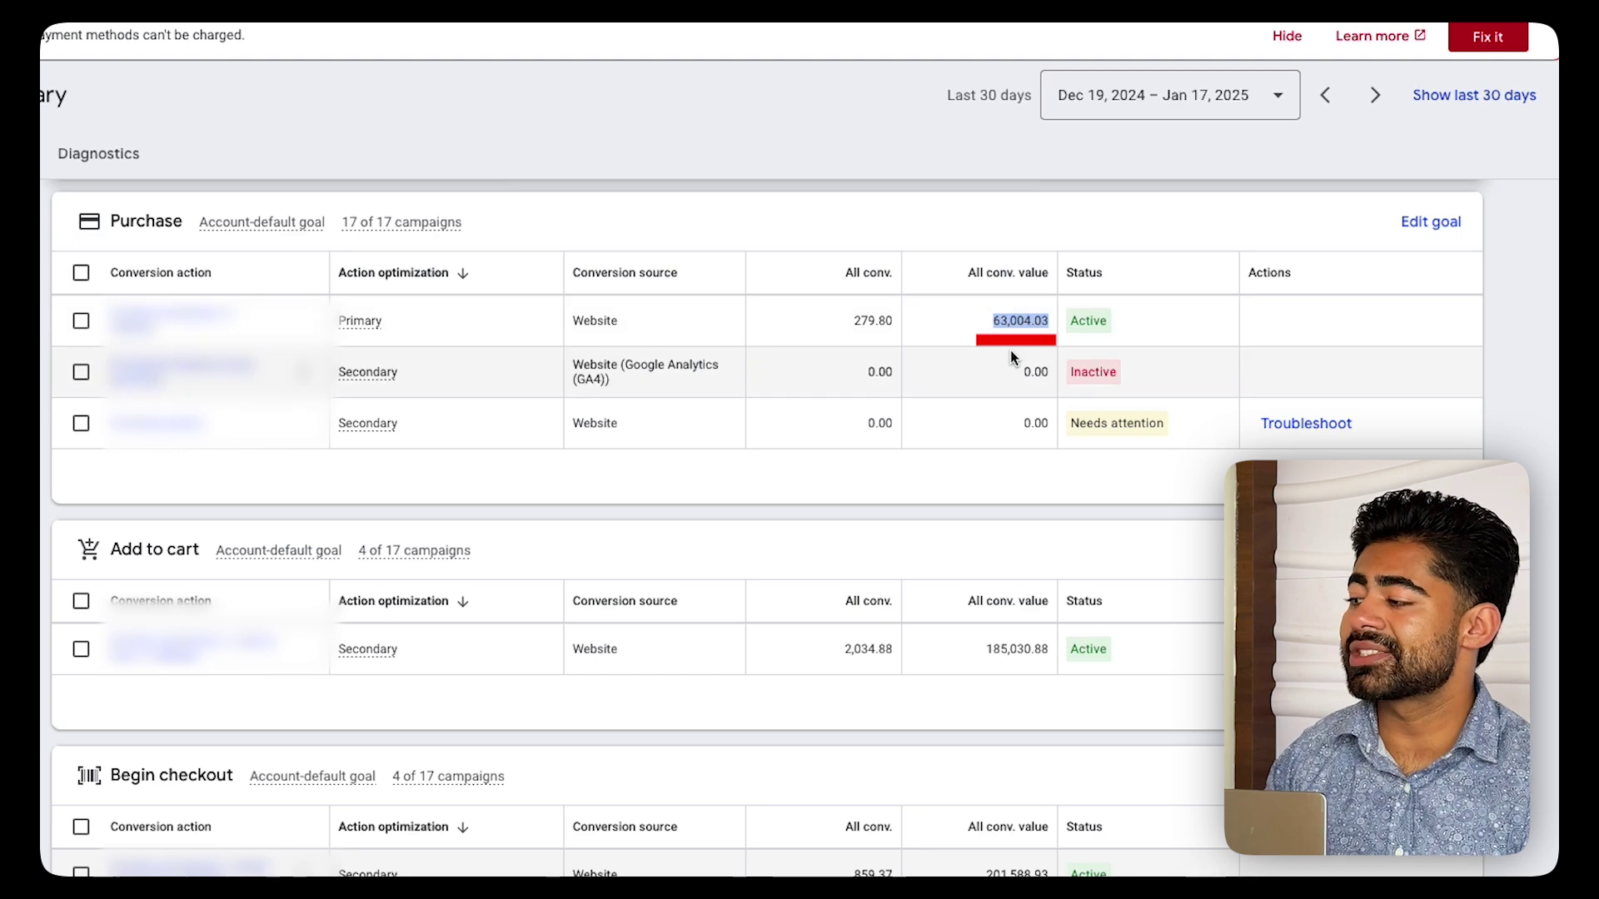
scroll(1012, 356, down, 1)
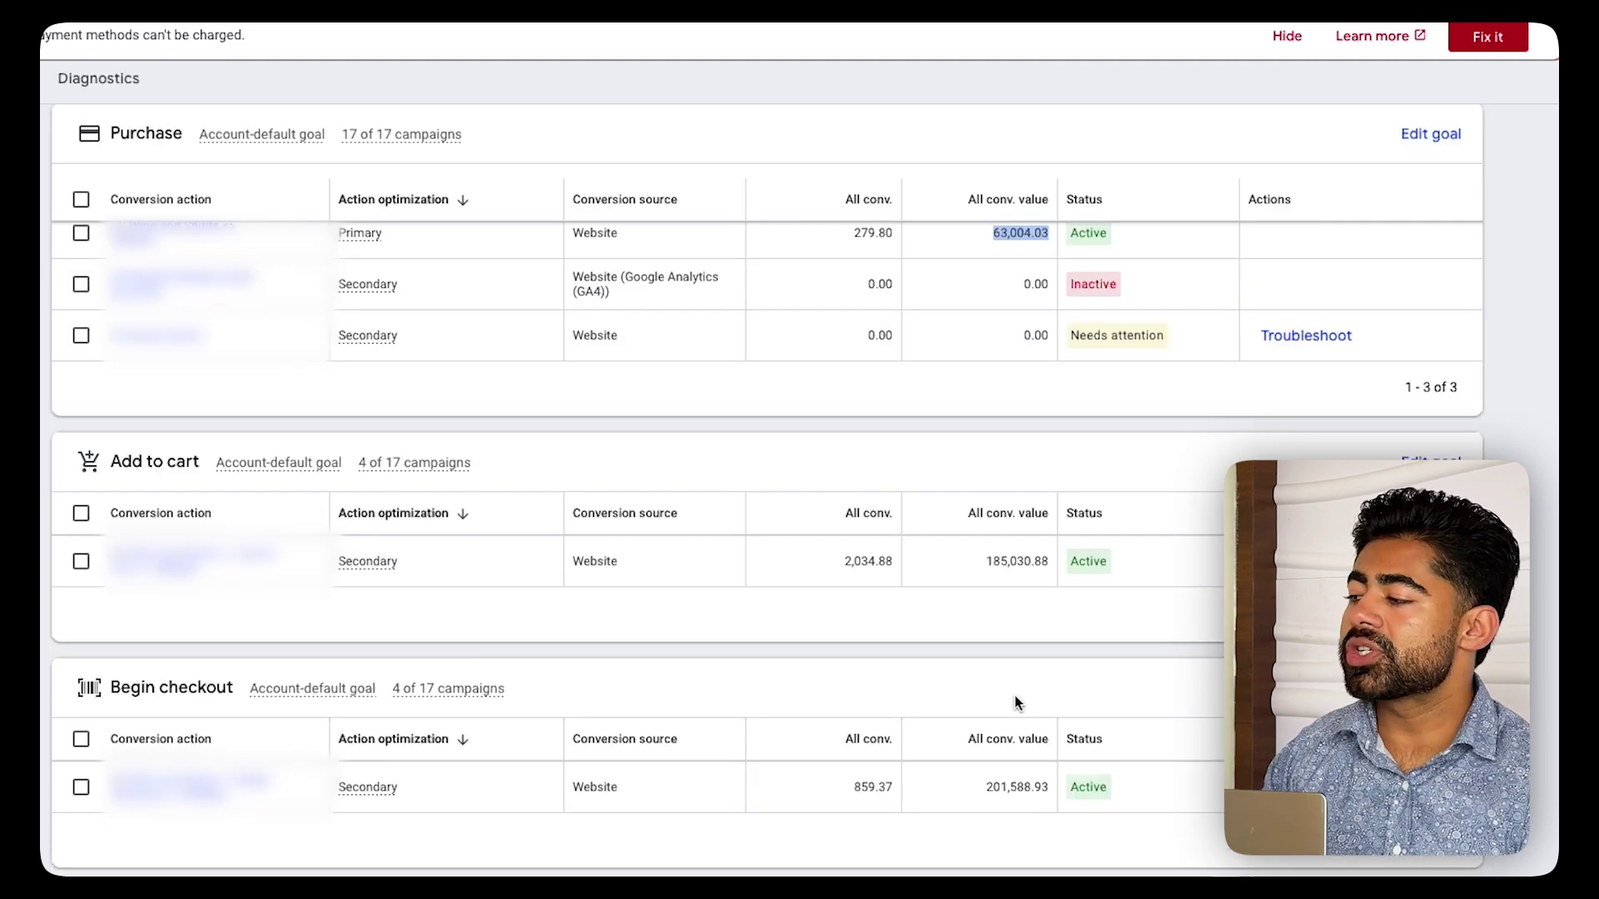
double_click(1006, 789)
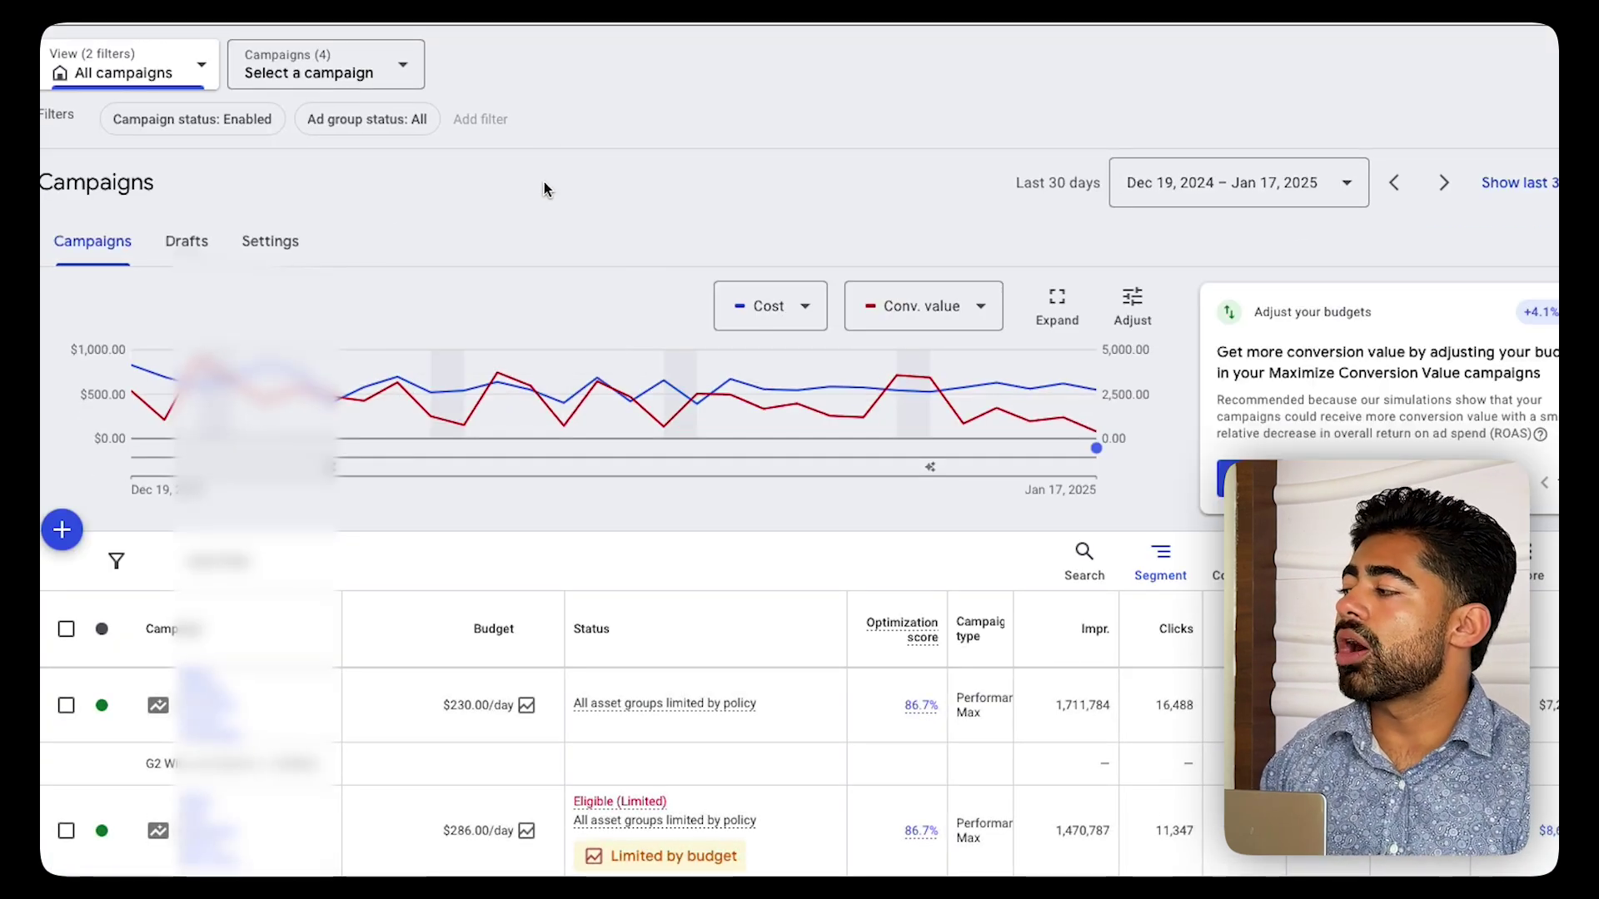
Remove the conversion action segmentation from the campaigns table.
scroll(567, 336, down, 5)
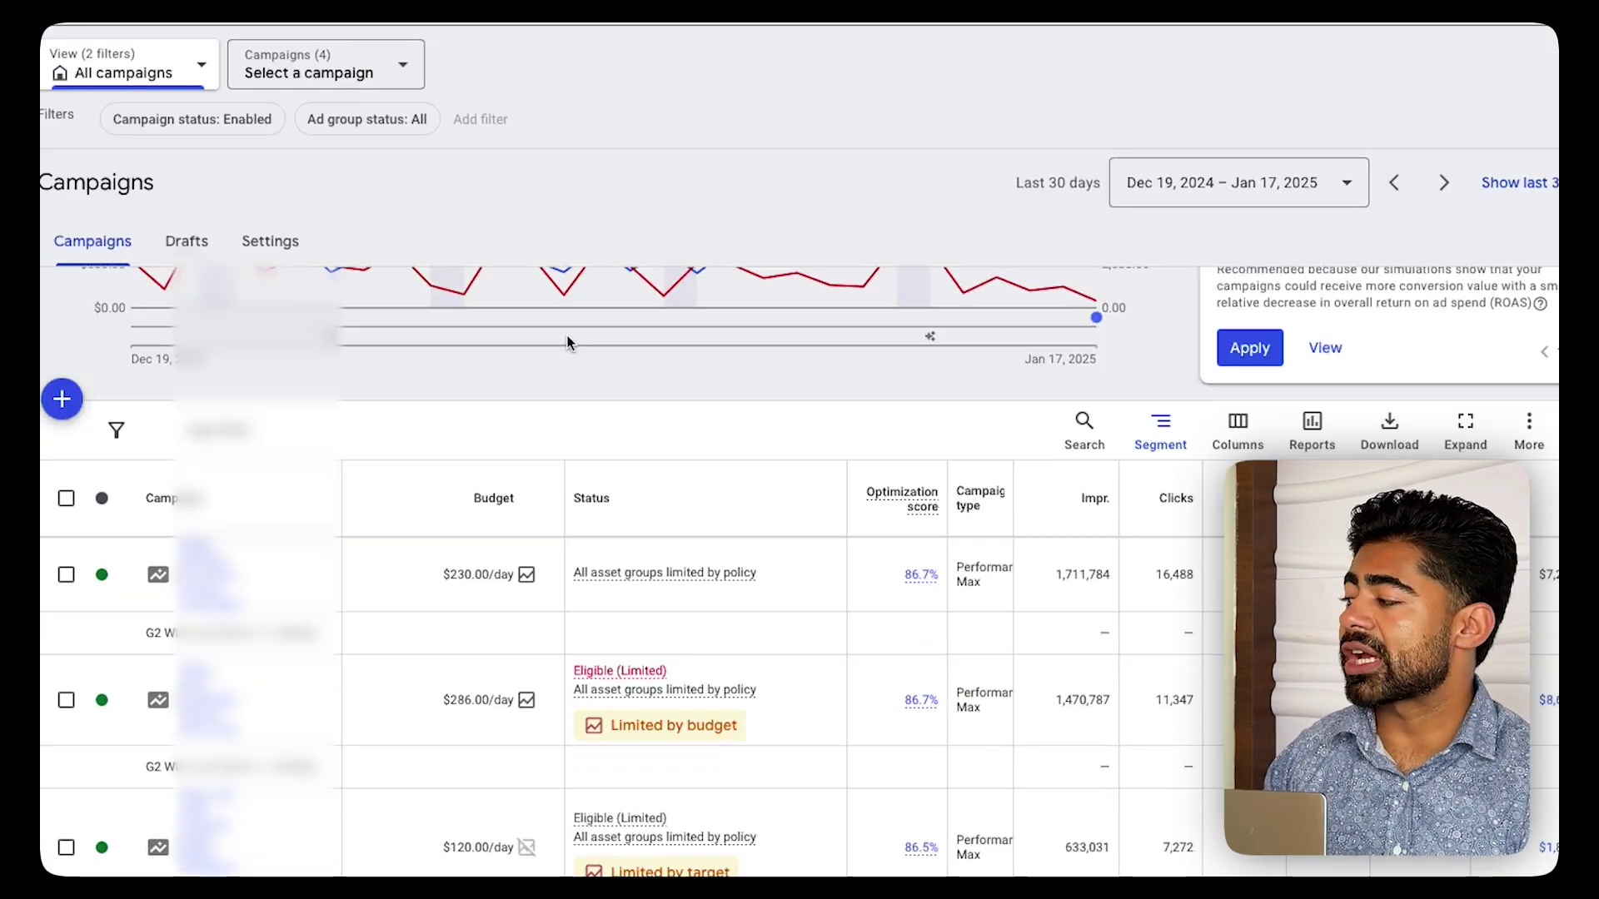
click(1159, 176)
click(1146, 259)
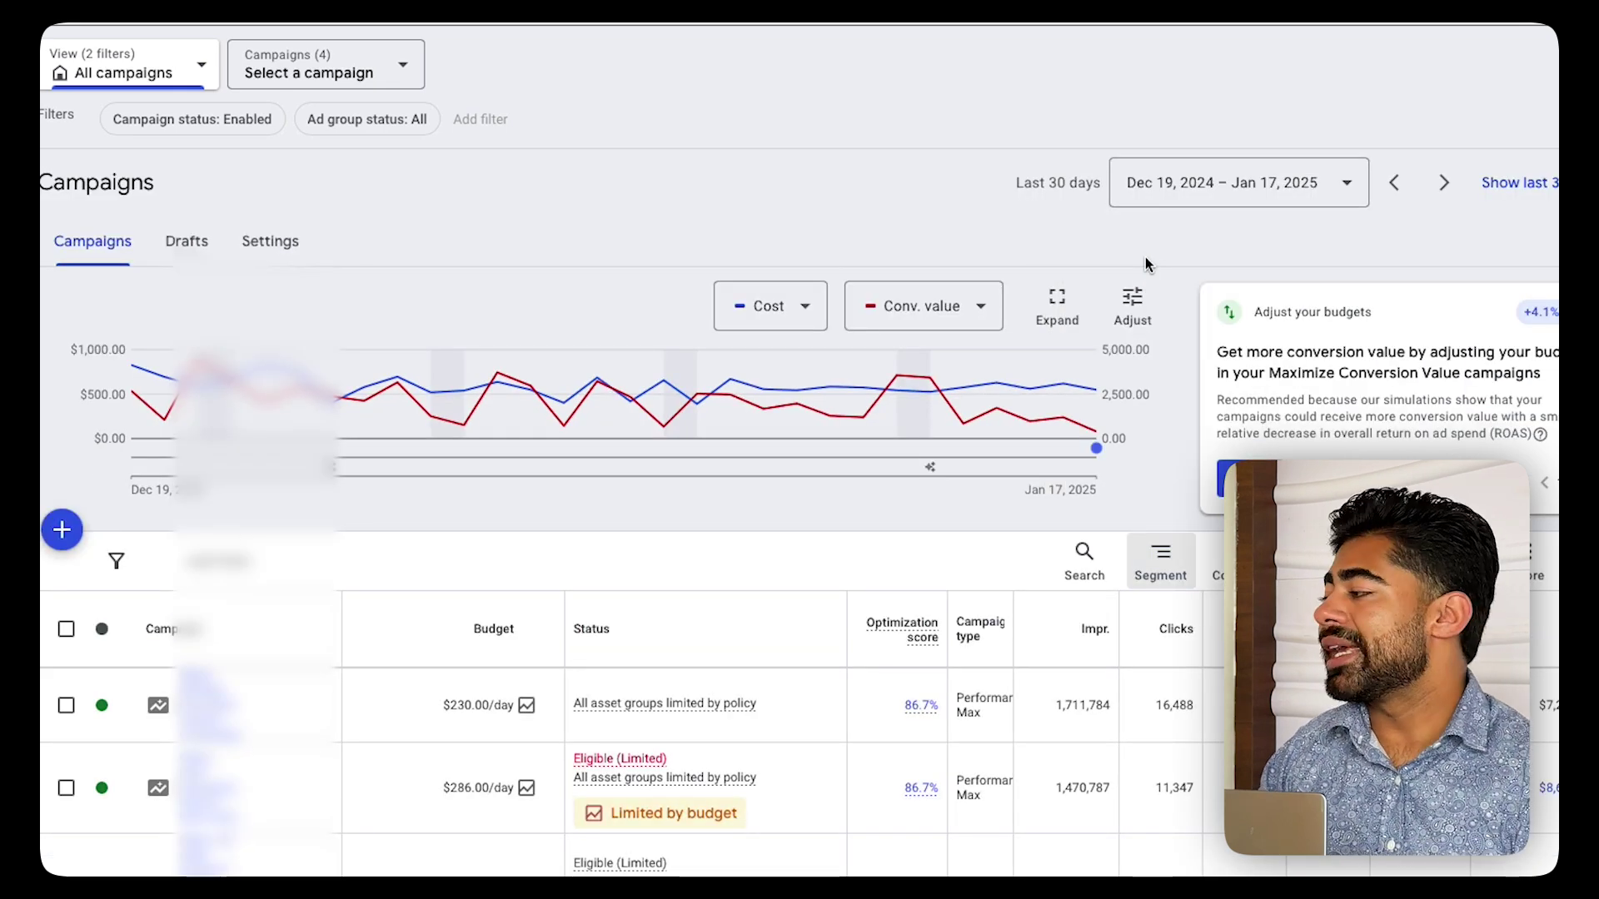
scroll(1077, 528, down, 3)
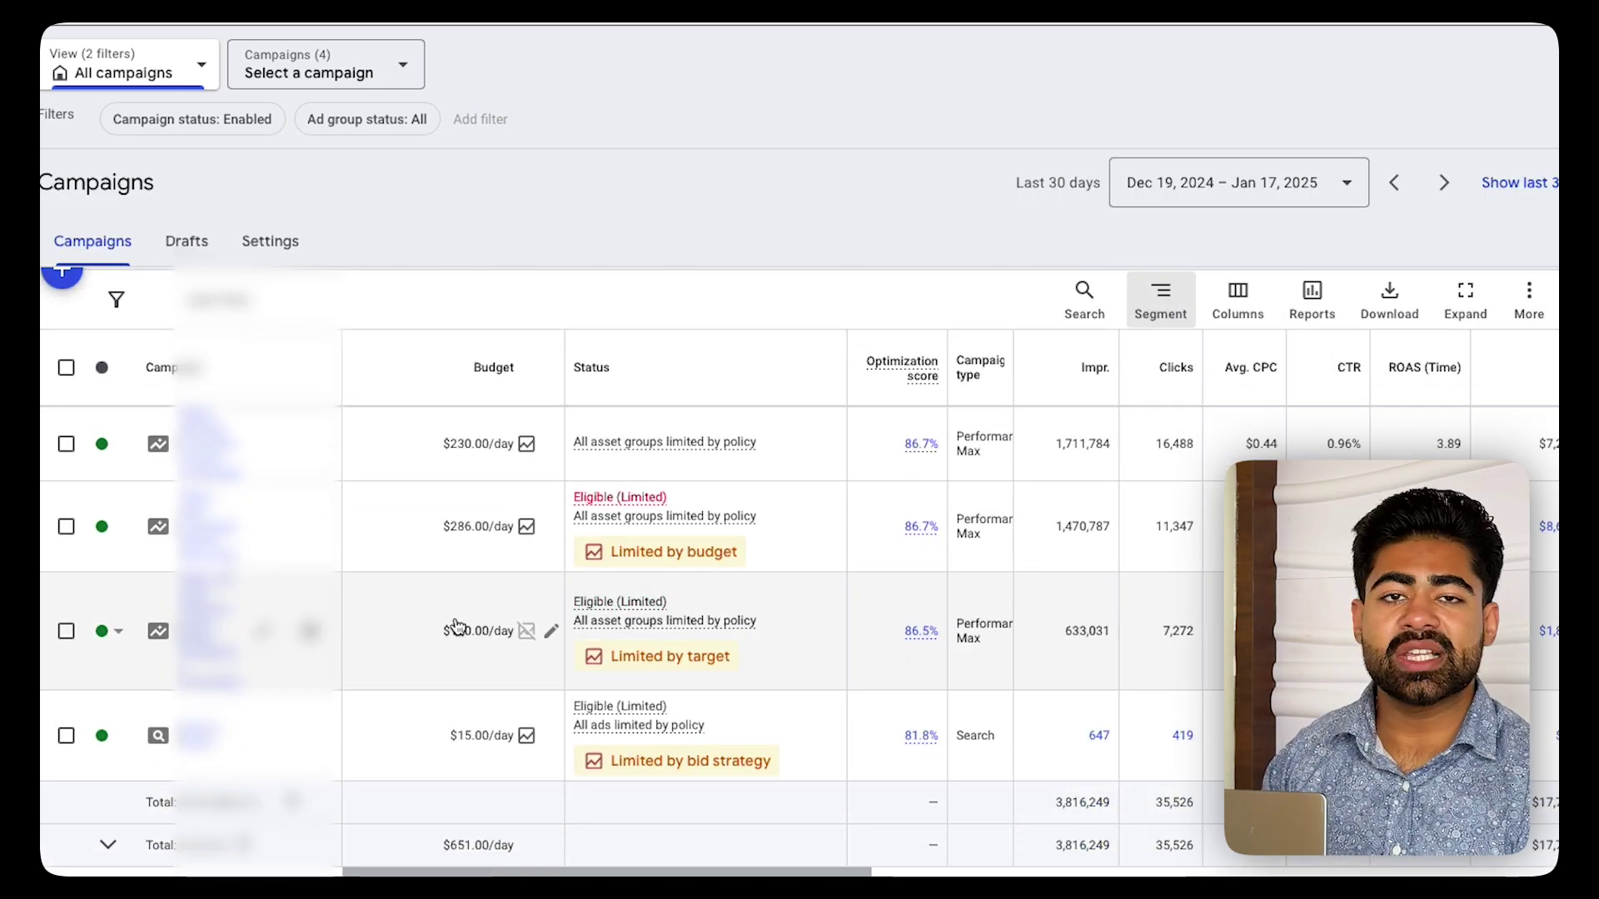
Select the three Performance Max campaigns and the Search campaign in the table.
click(66, 443)
click(66, 527)
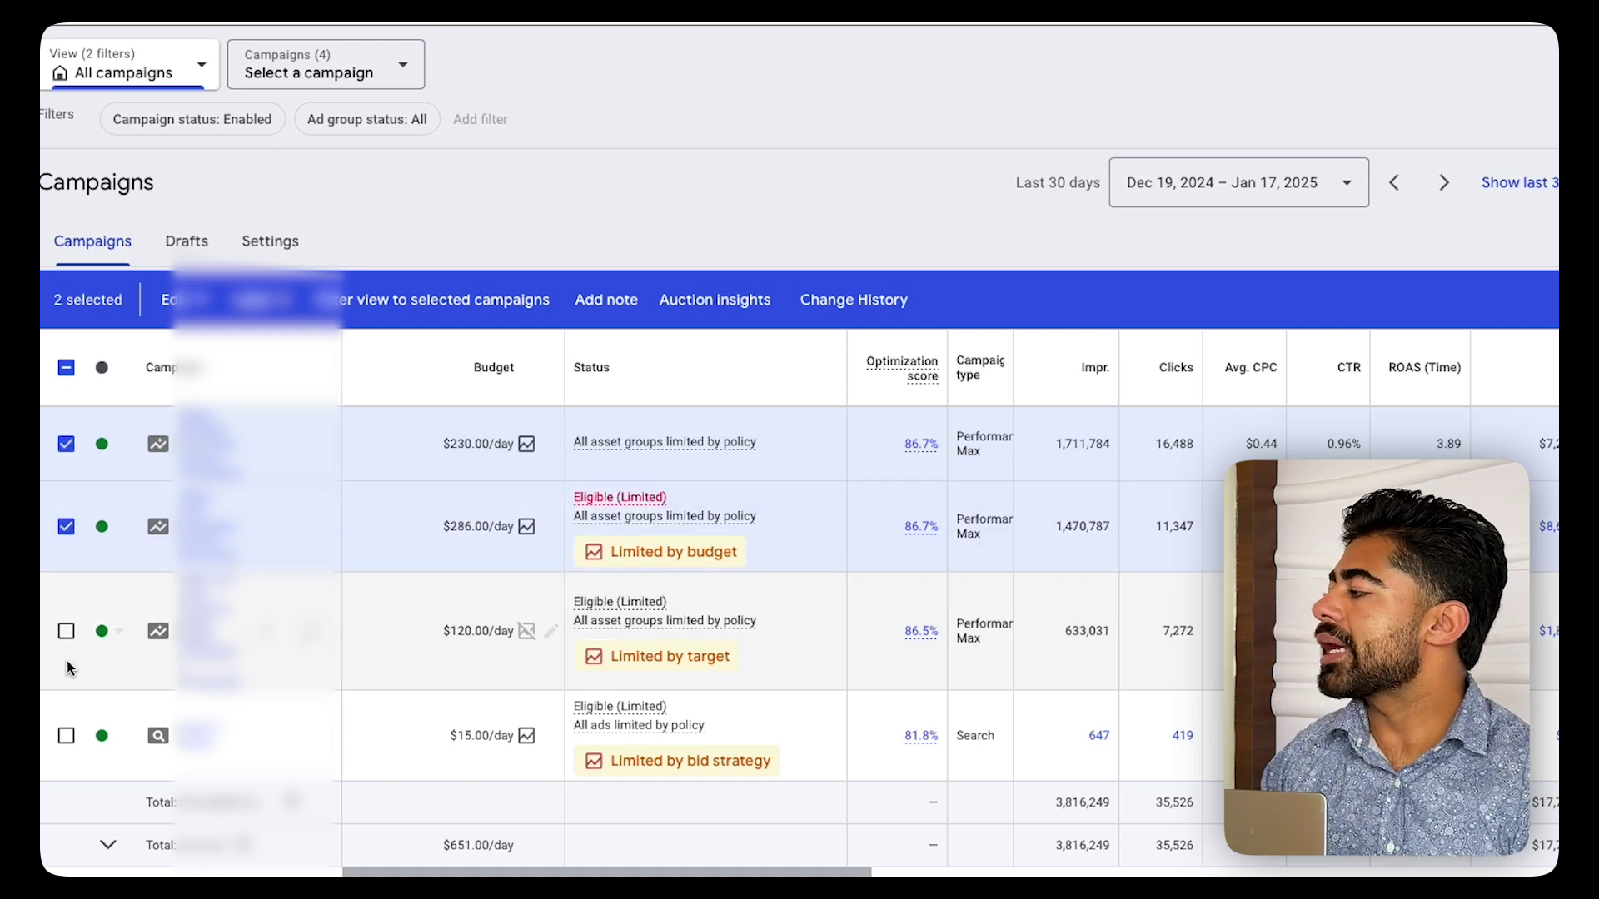
click(65, 633)
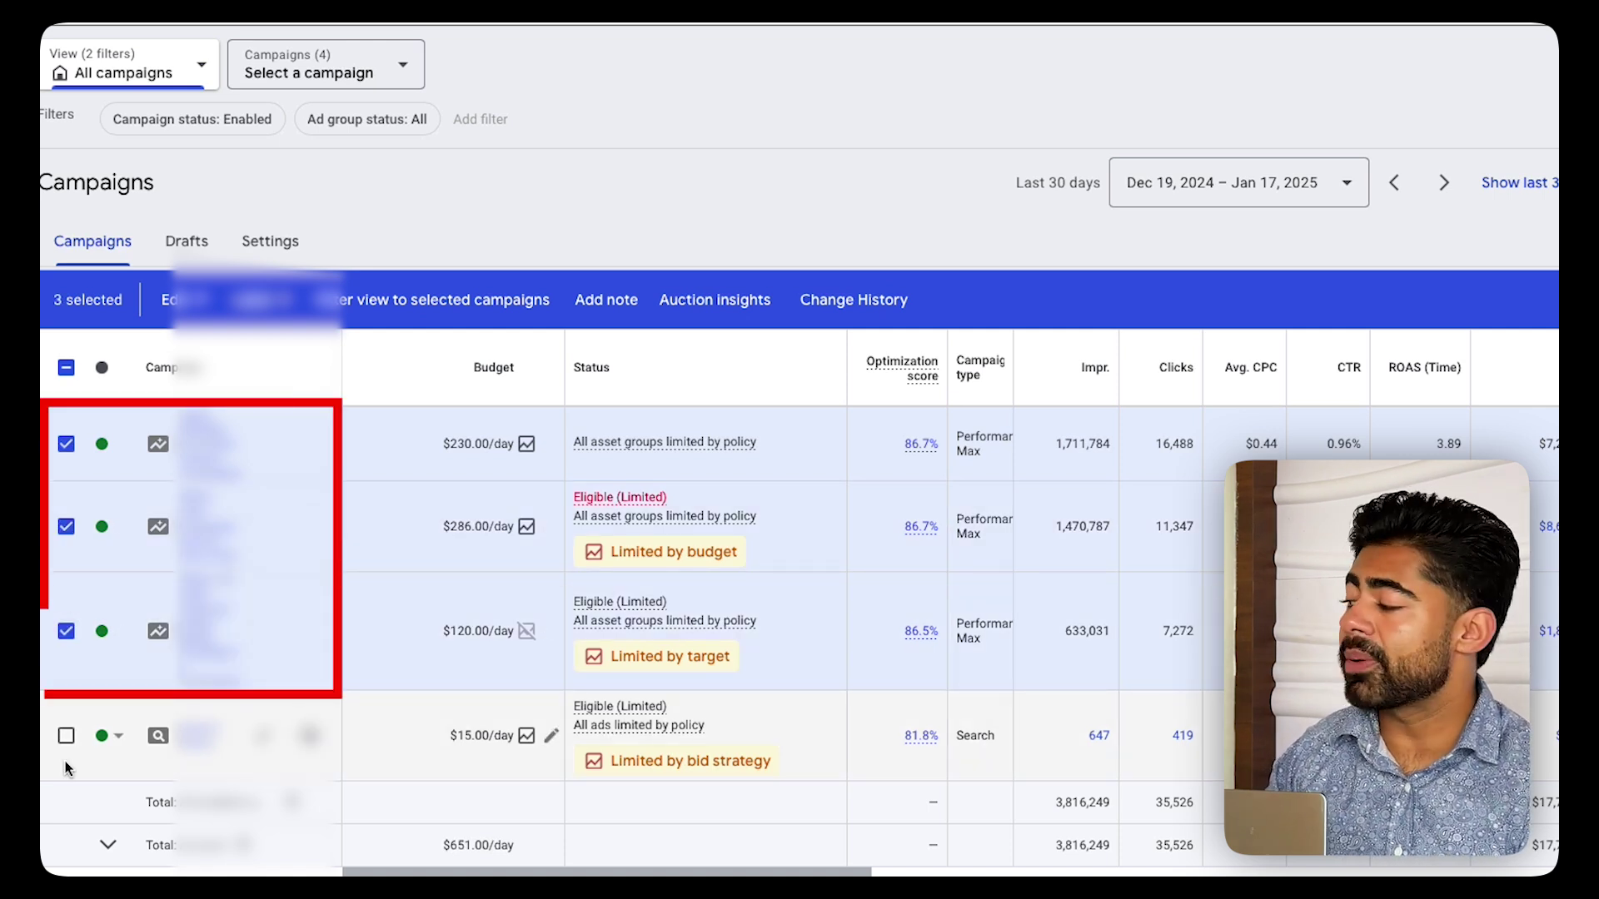
click(67, 741)
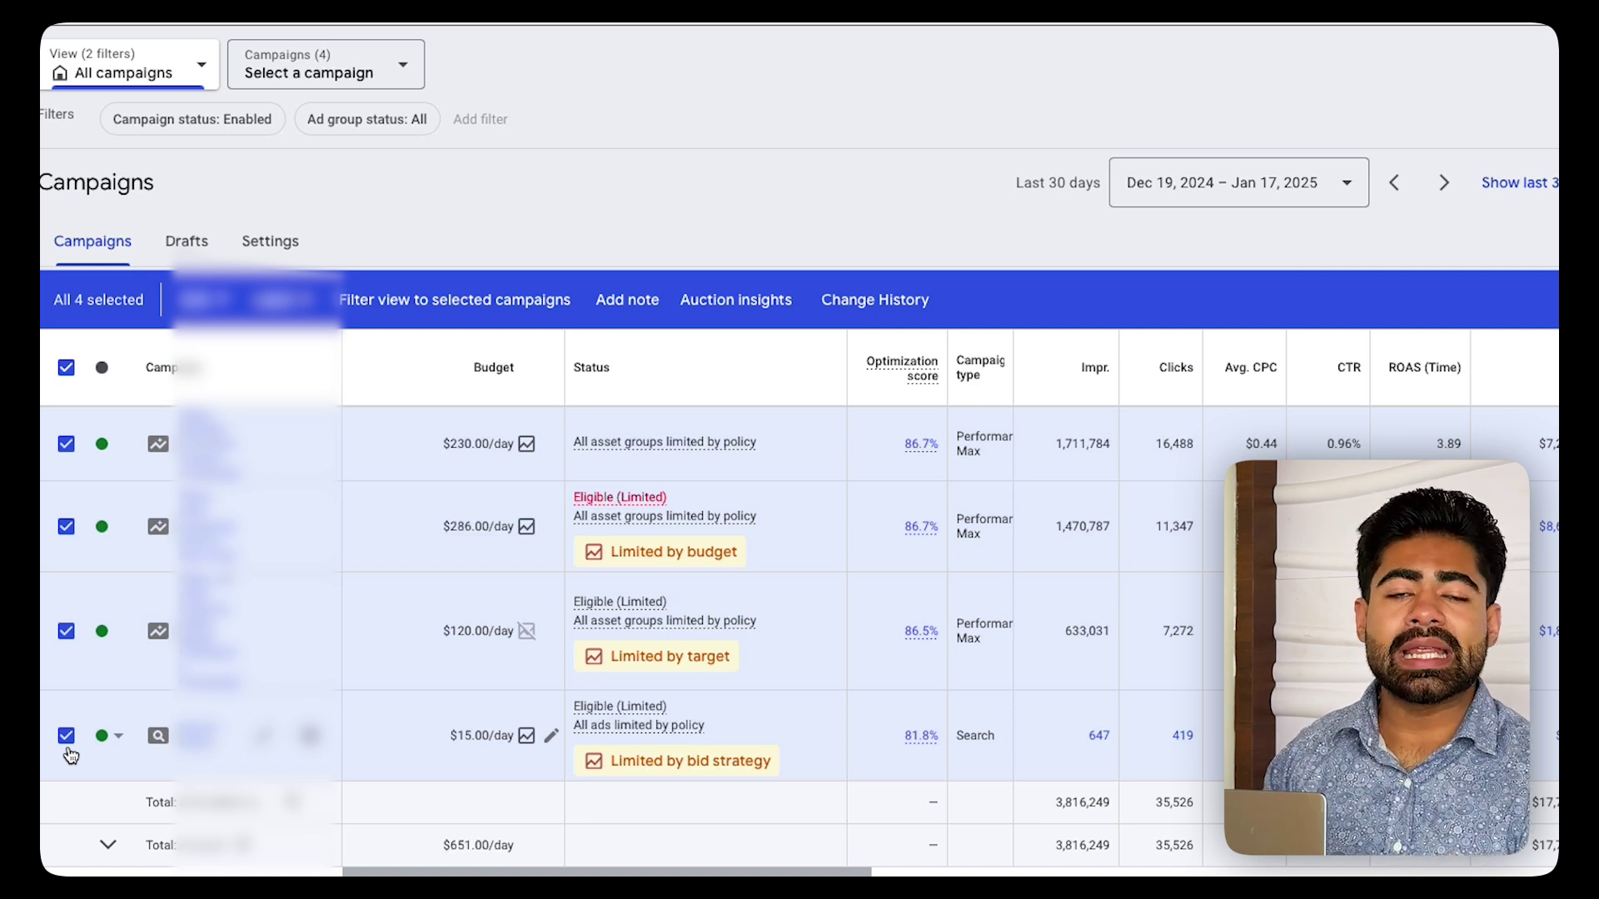
Deselect the Search campaign and all three Performance Max campaigns.
click(68, 743)
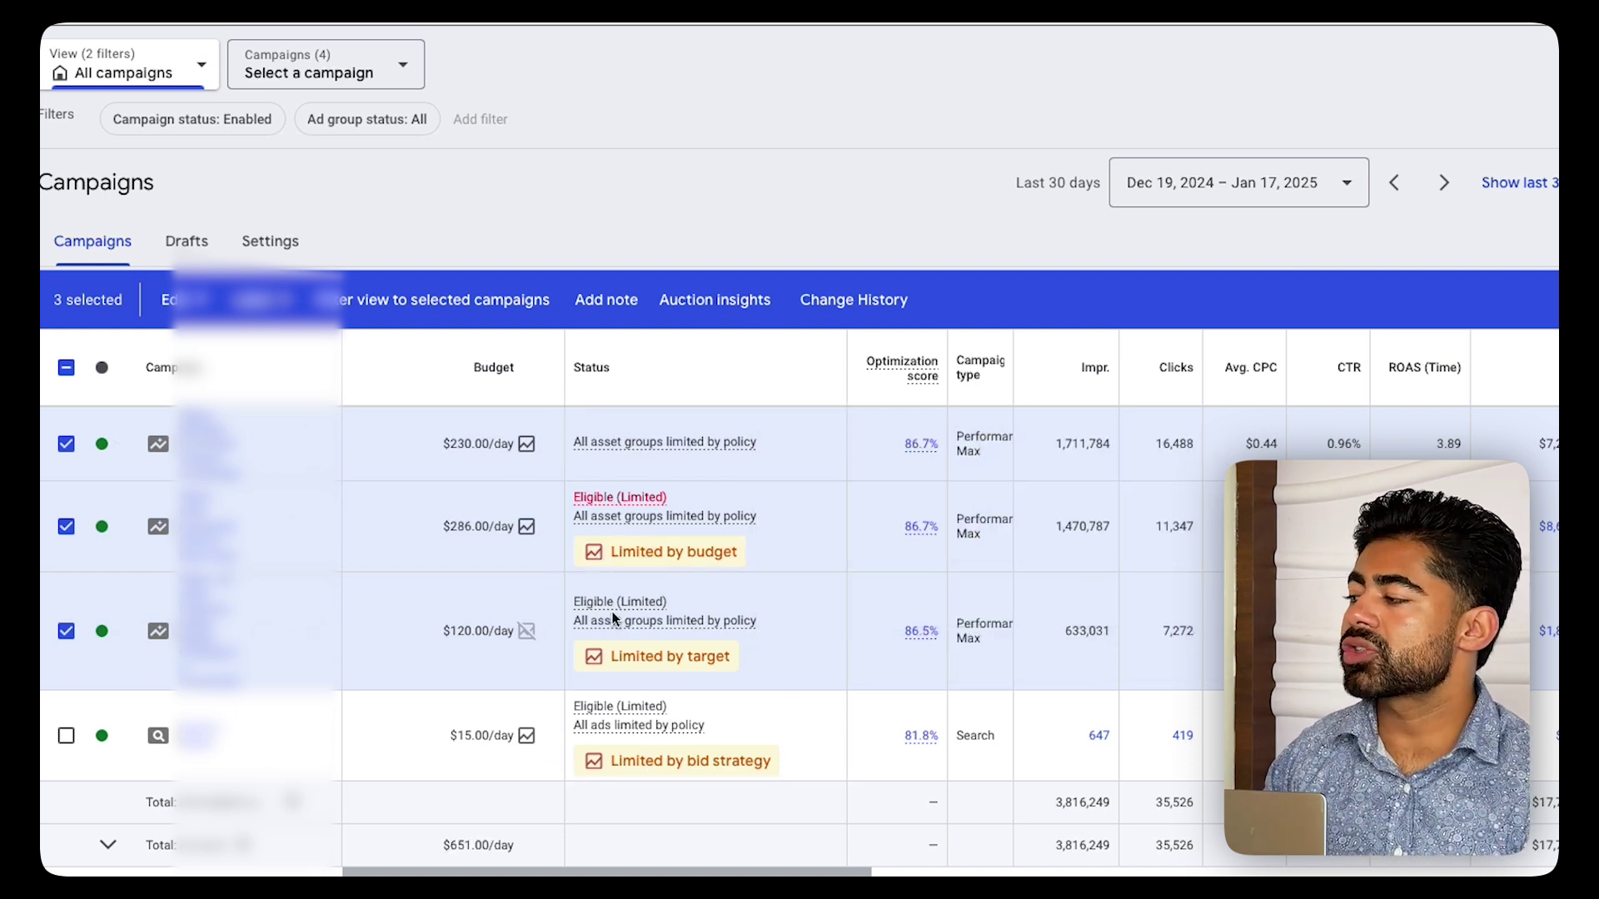
click(66, 631)
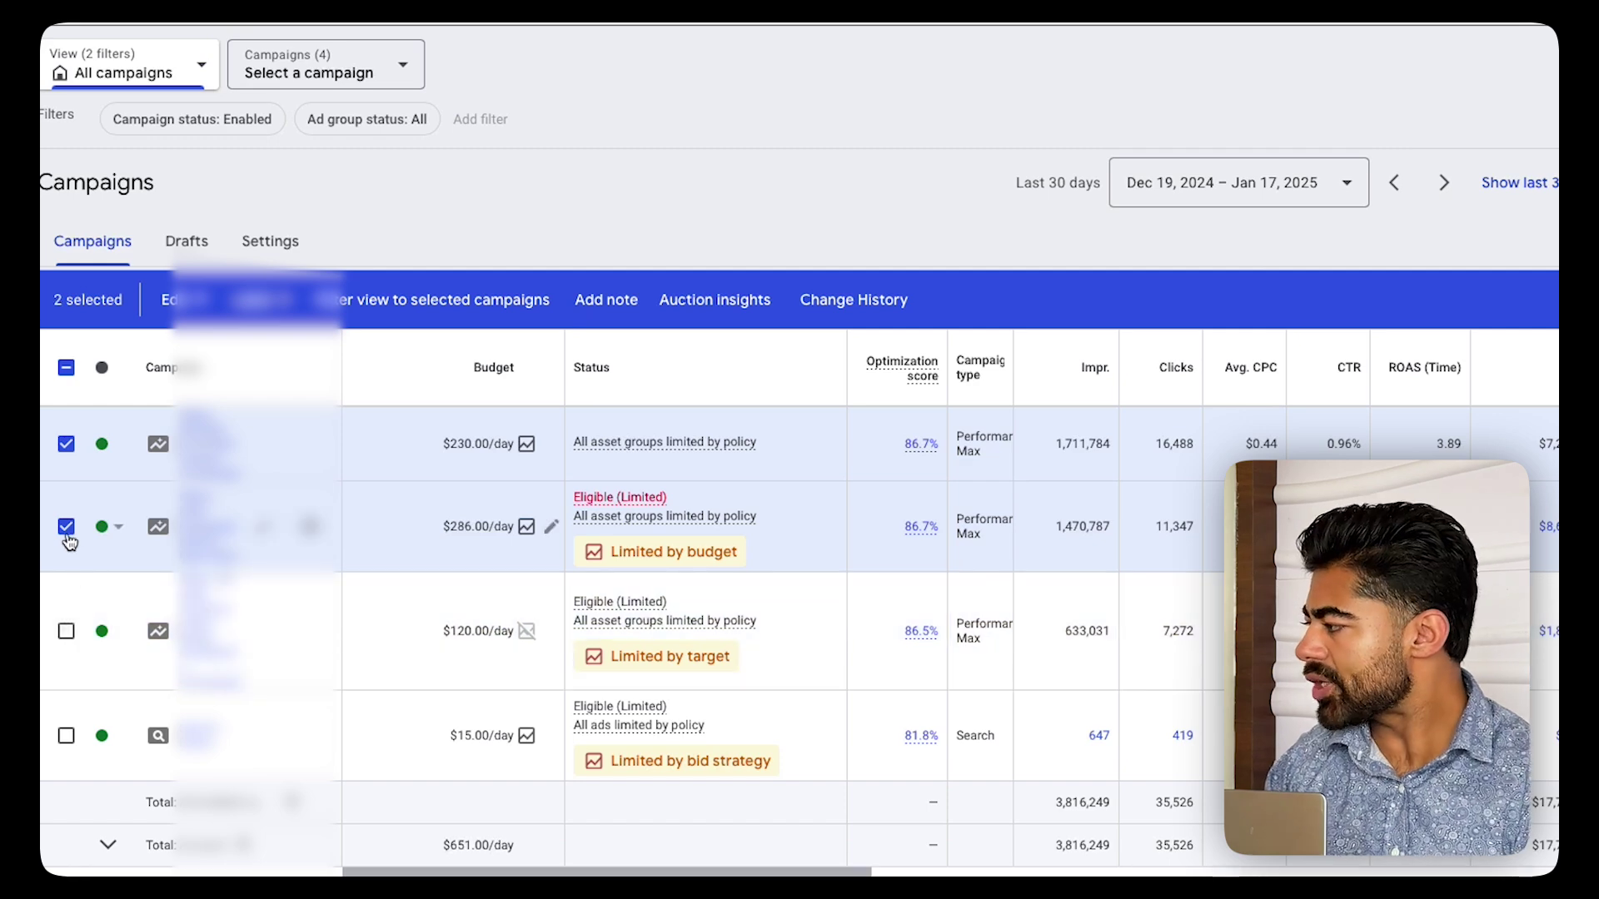
click(66, 526)
click(65, 444)
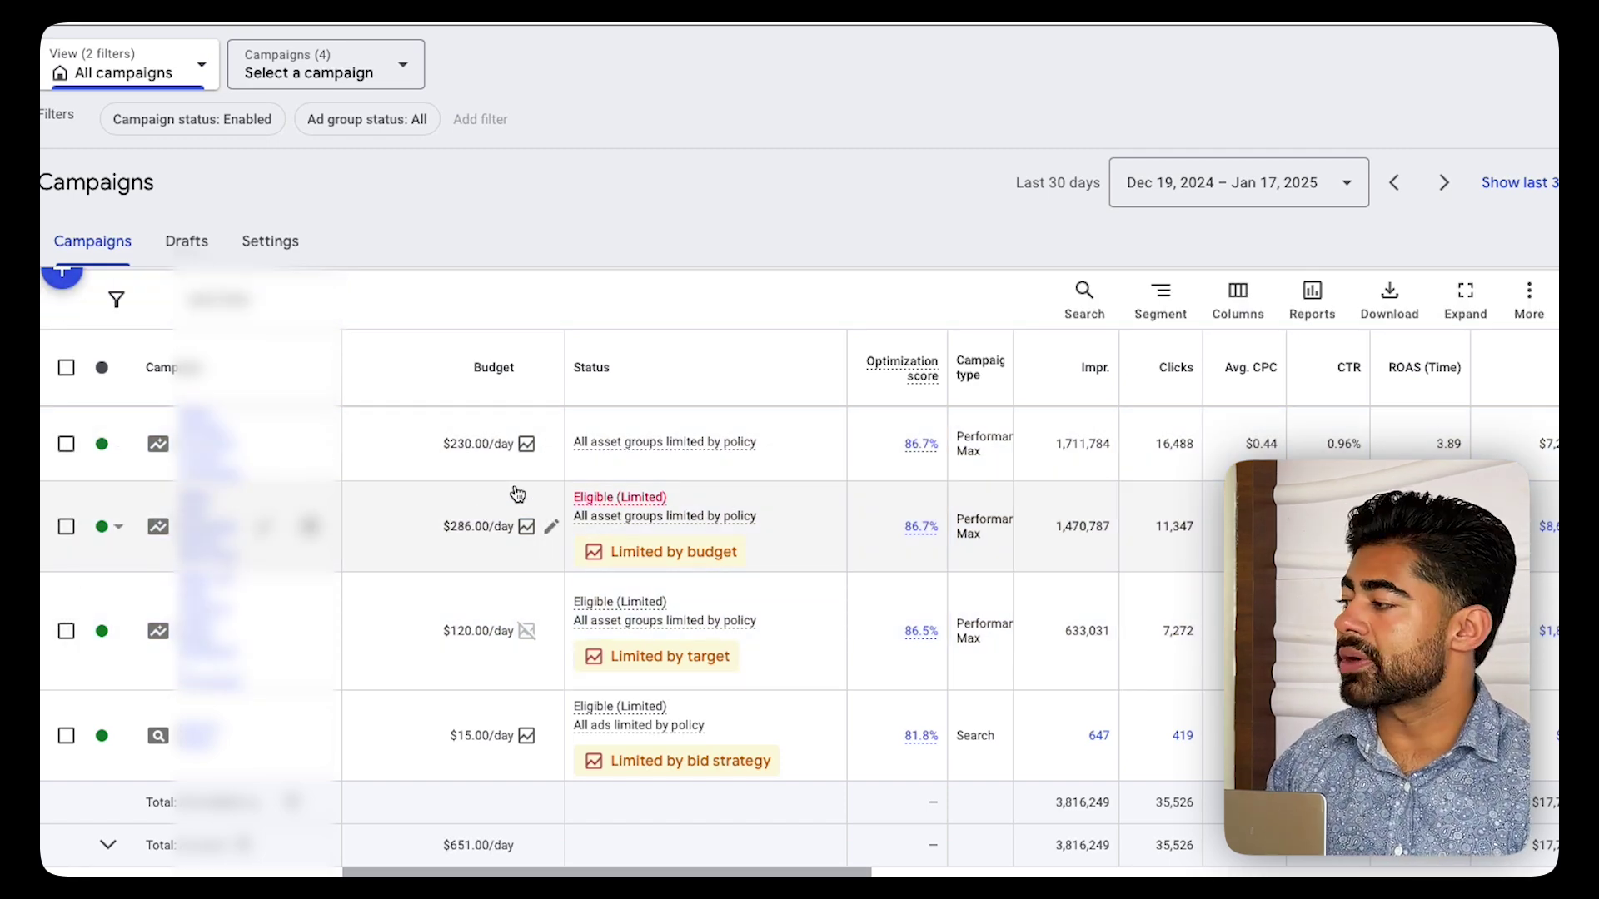
Open the asset groups of the $286.00/day Performance Max campaign and compare each group's assets, signals and status.
mouse_move(662, 453)
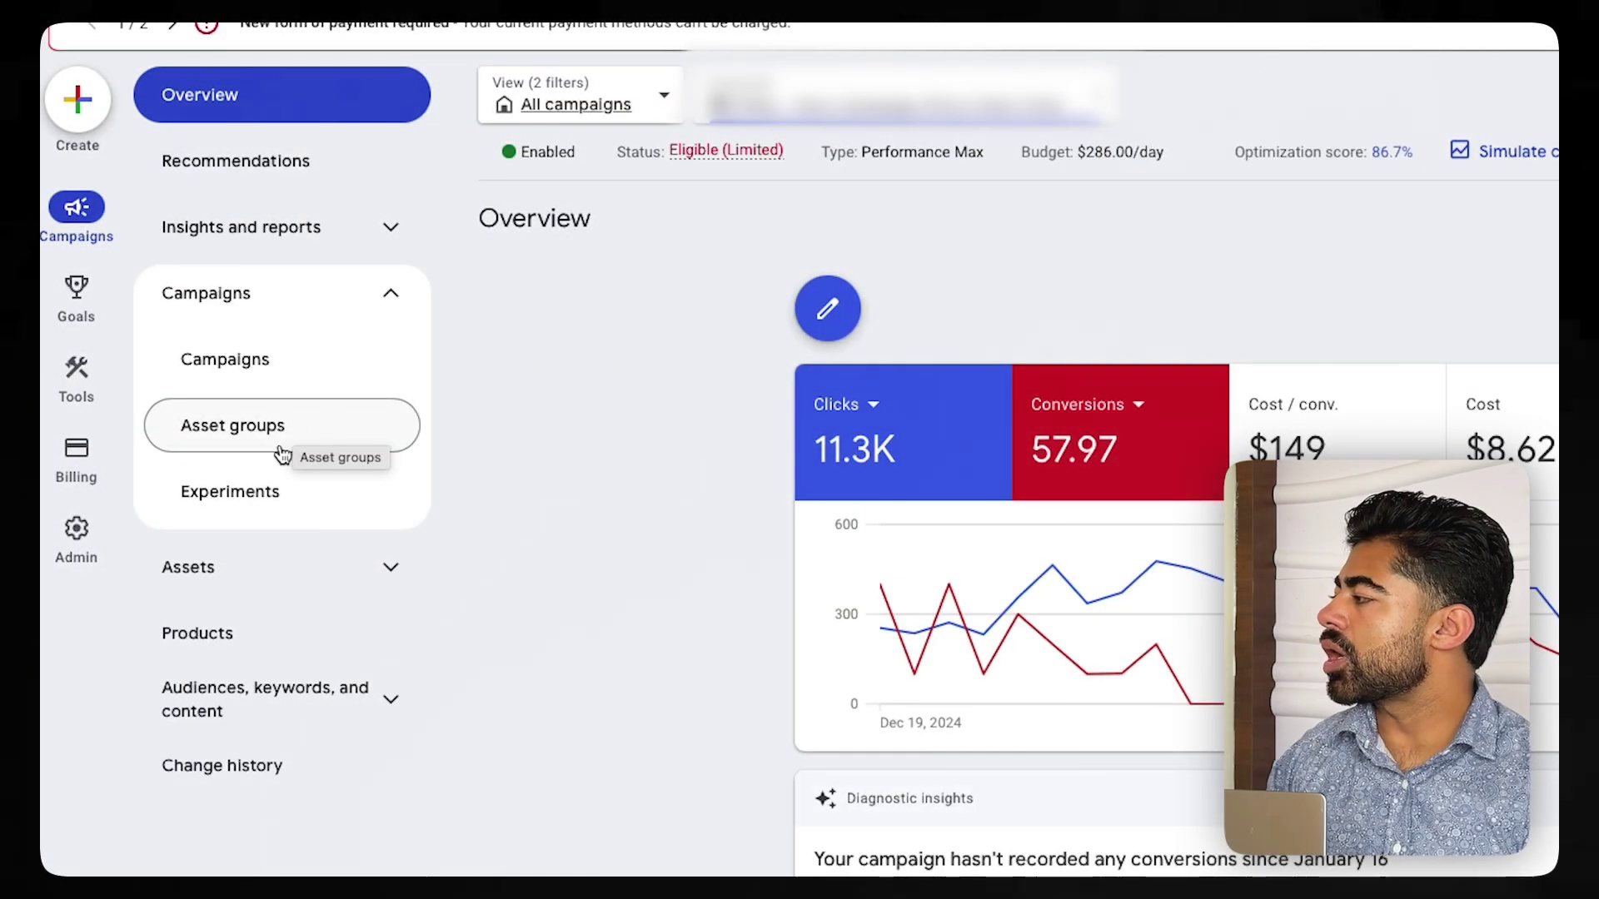
click(281, 453)
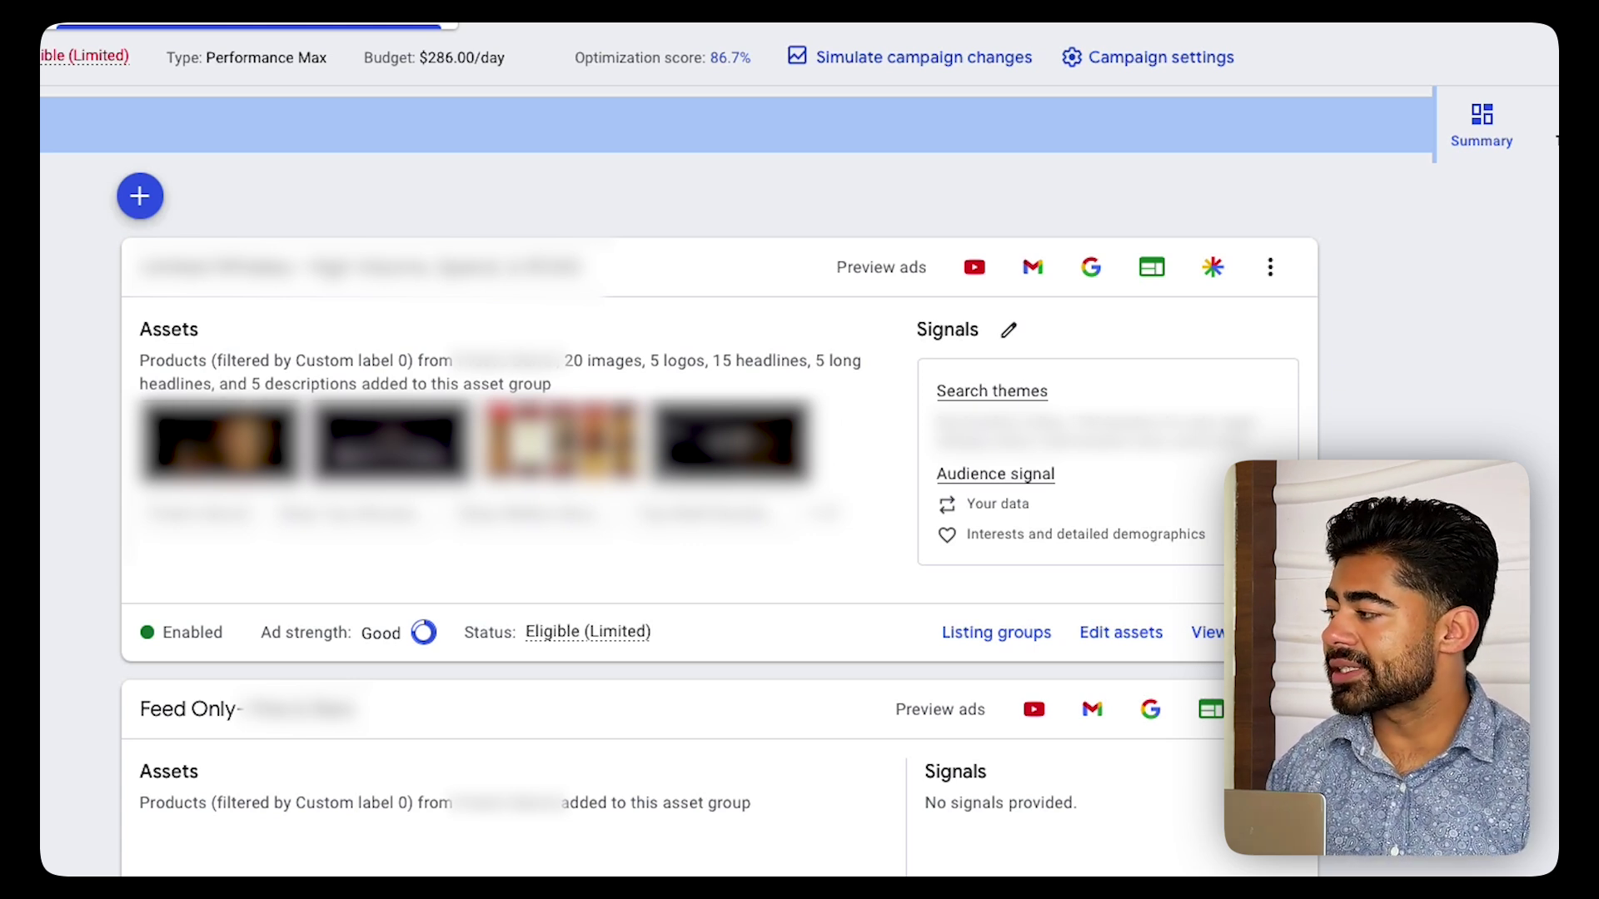
scroll(408, 671, down, 10)
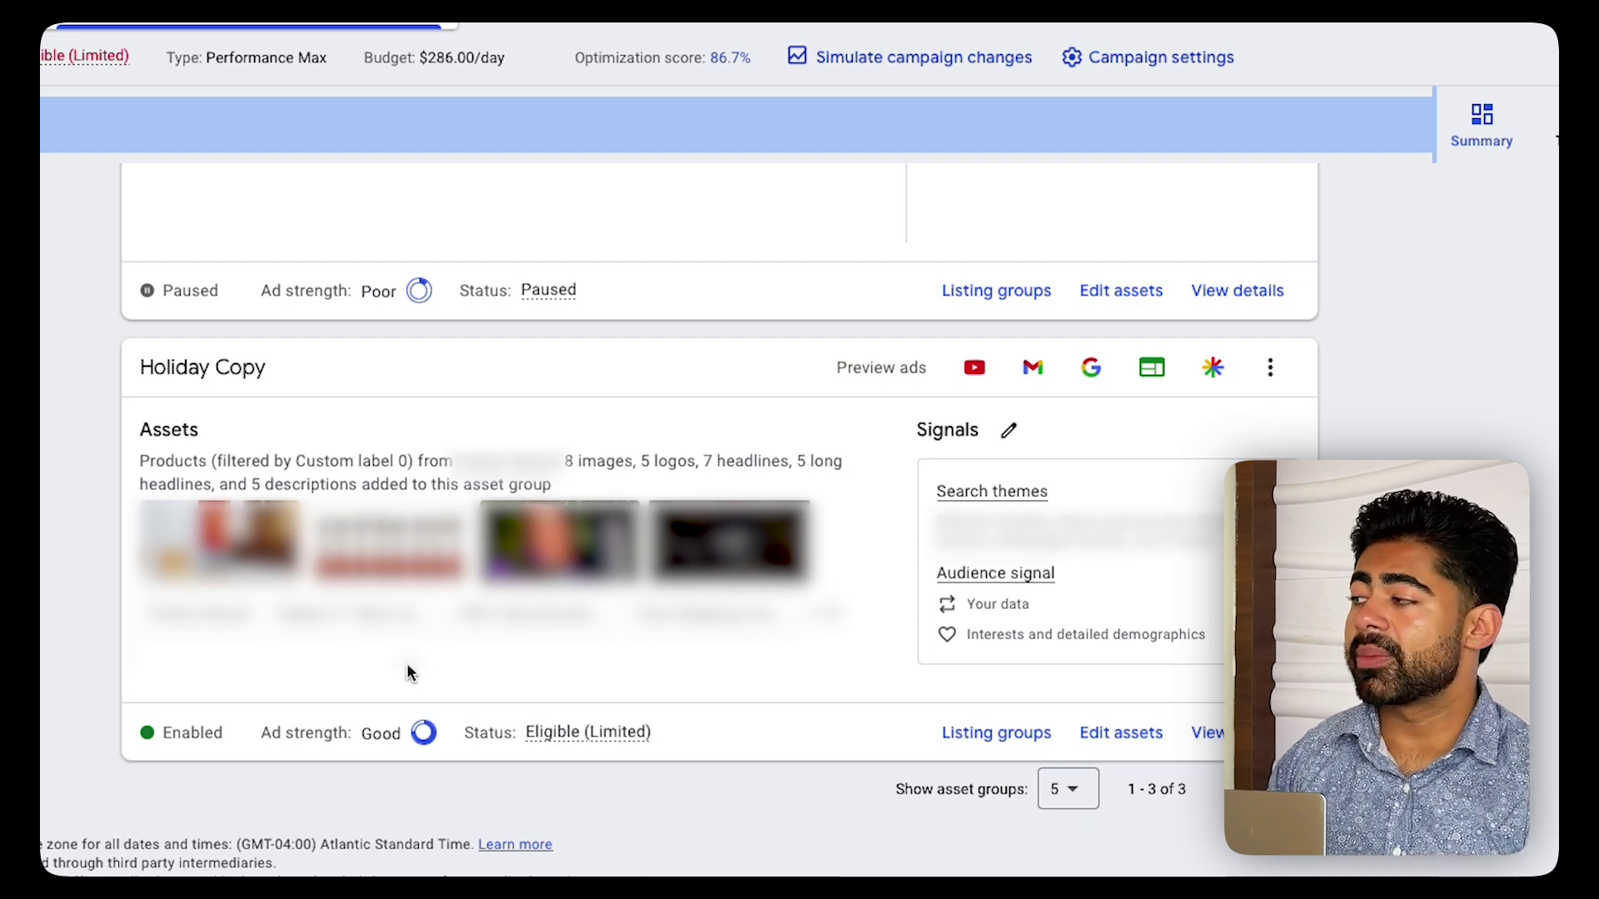
scroll(406, 672, up, 10)
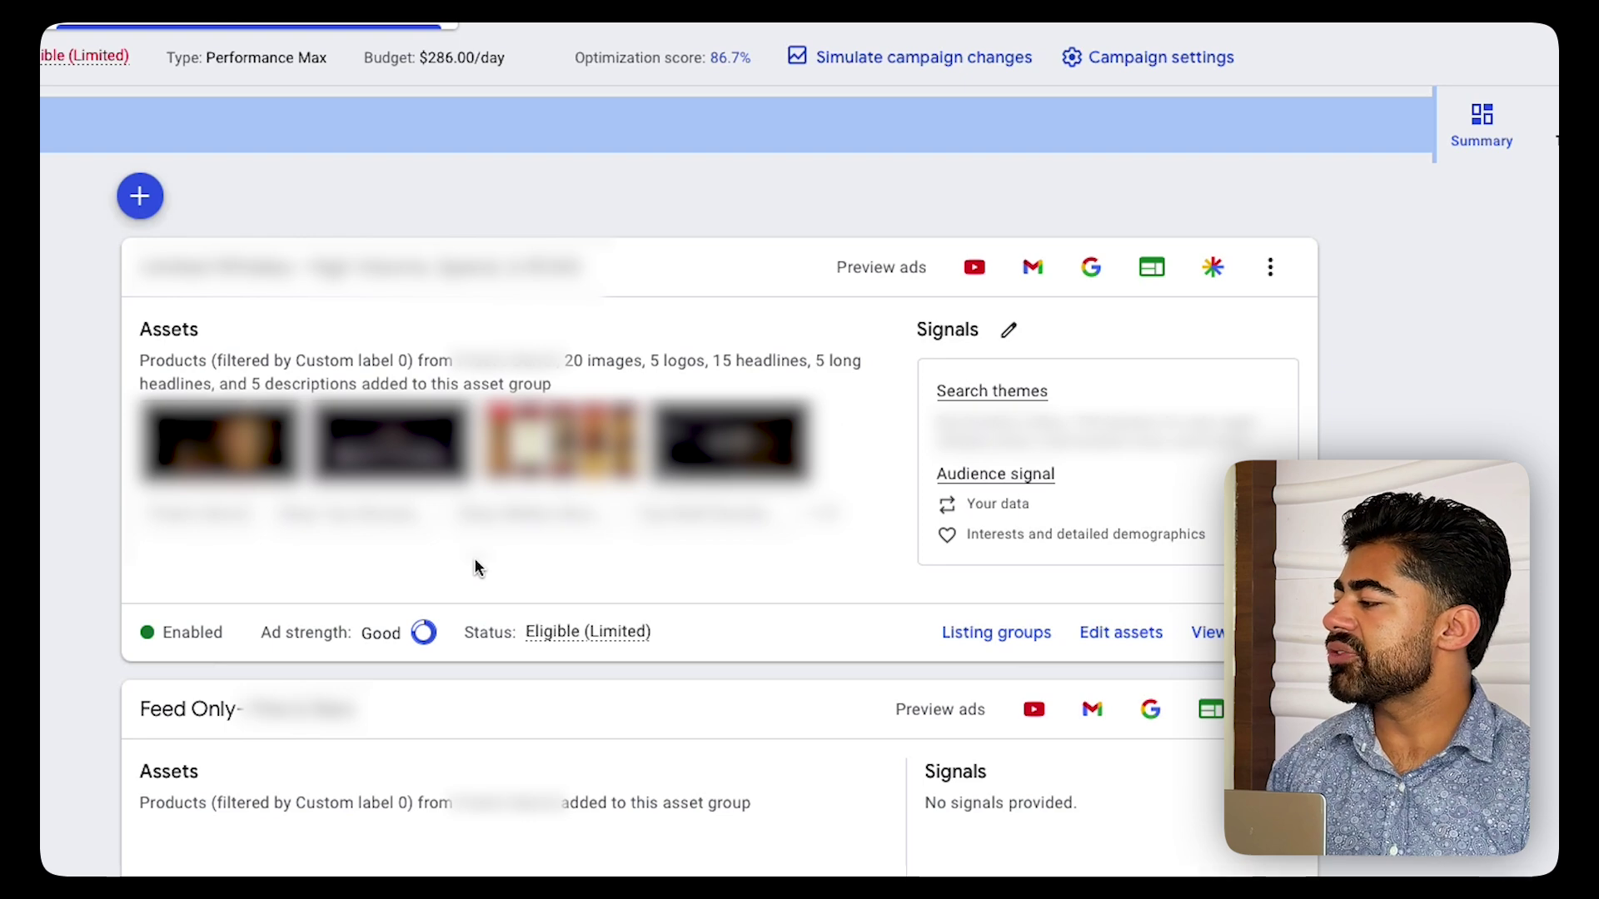
scroll(476, 568, down, 10)
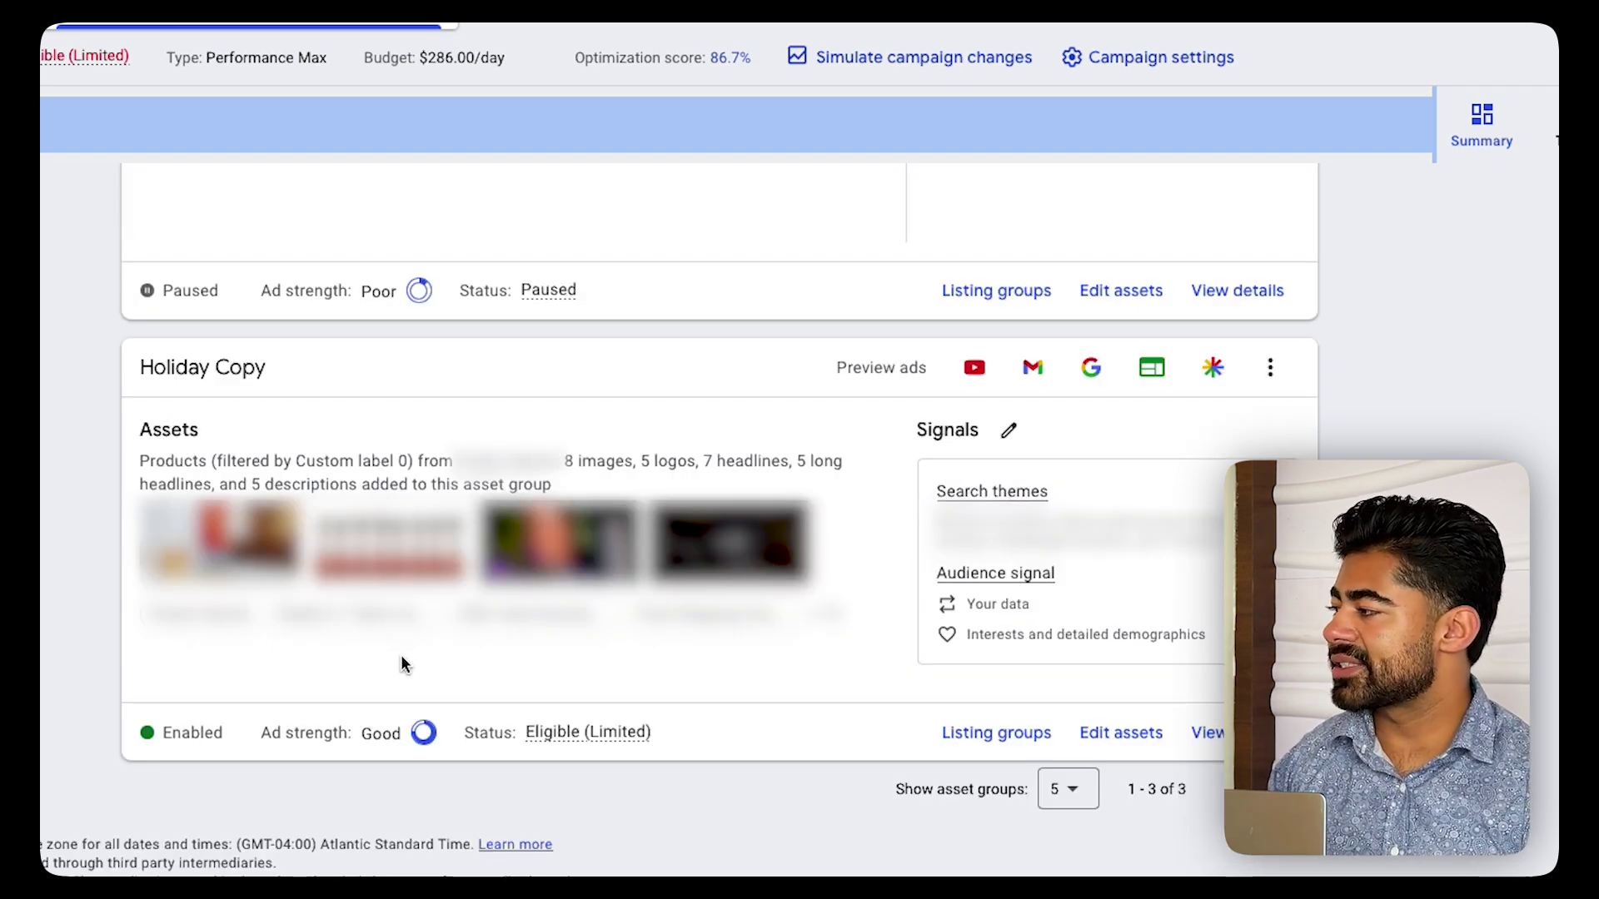
scroll(402, 663, up, 10)
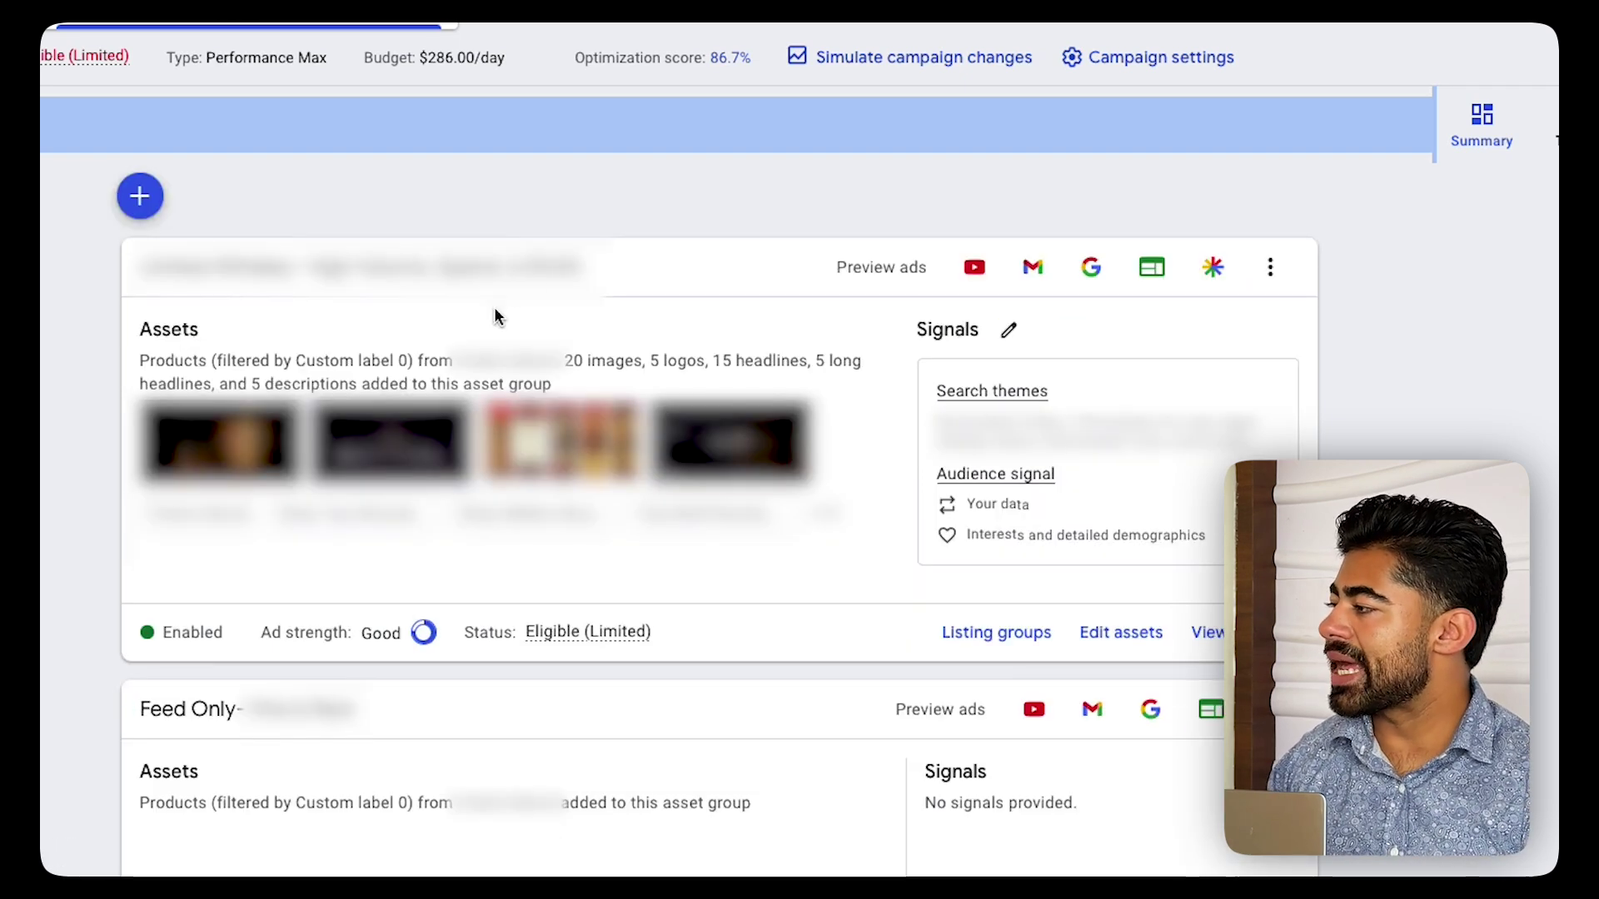
triple_click(599, 388)
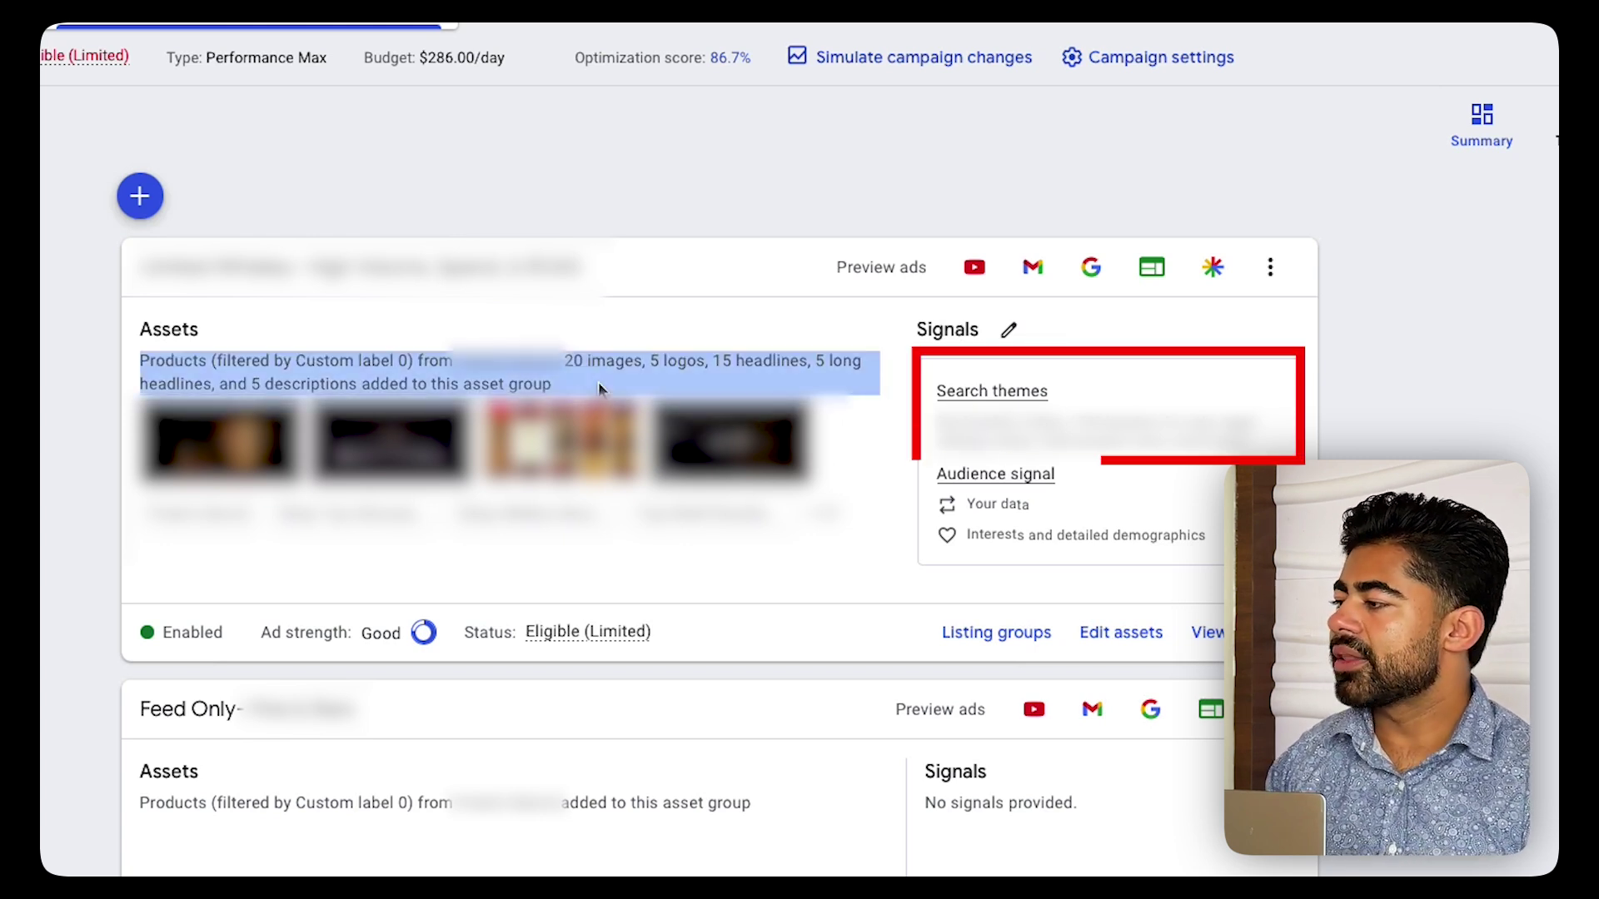
scroll(686, 649, down, 4)
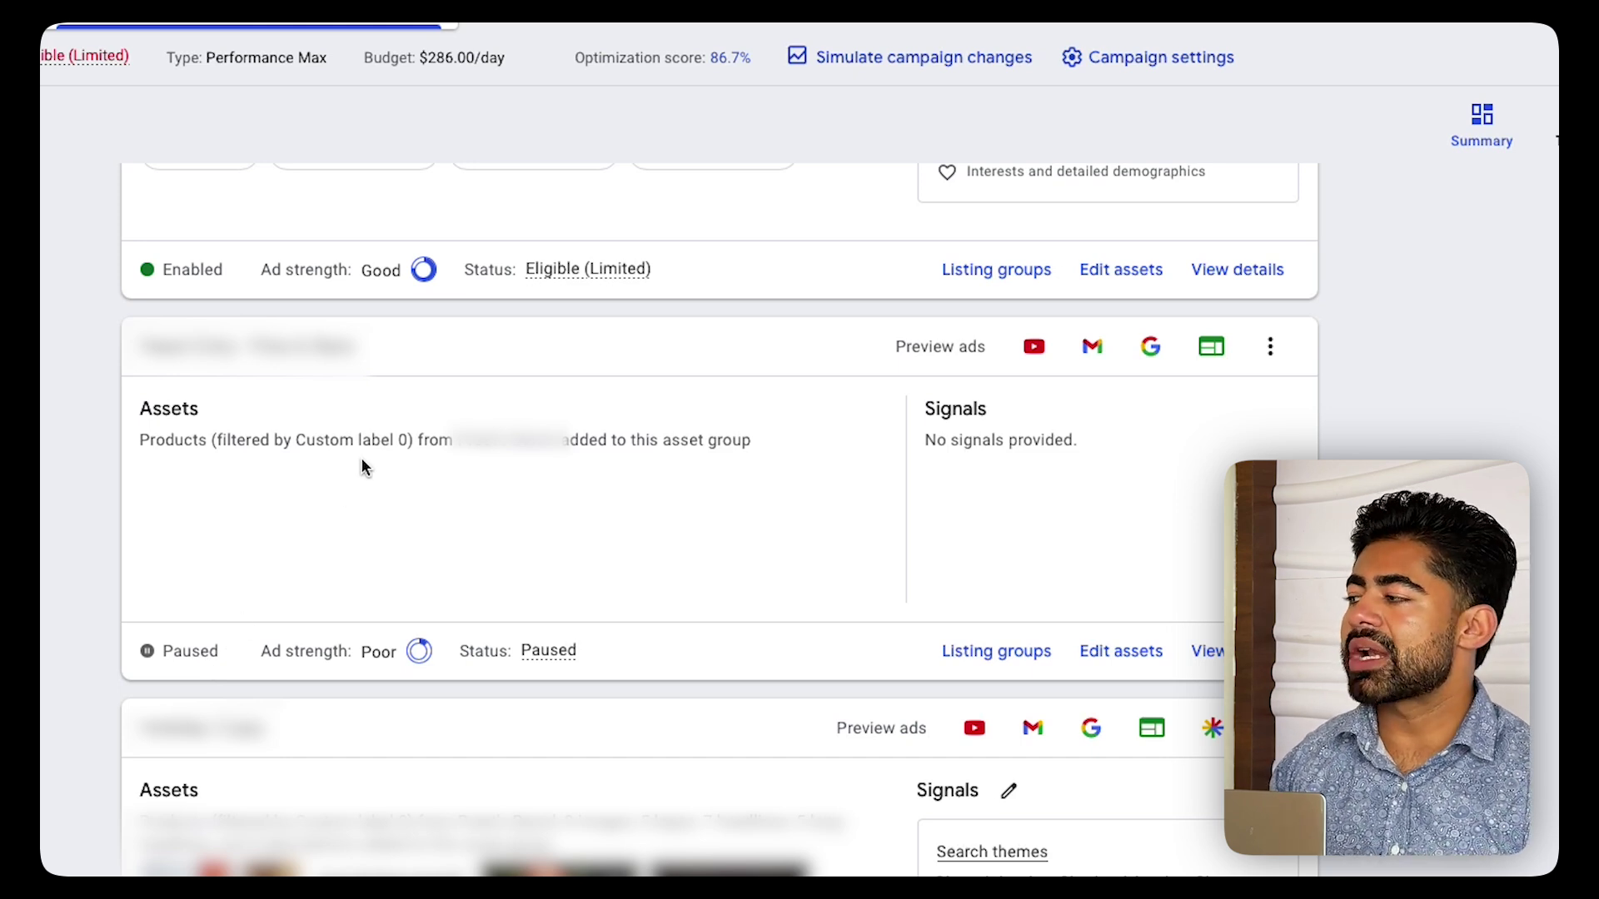
Examine the signals, assets, ad preview channels and status of the campaign's asset groups, including Holiday Copy.
double_click(955, 431)
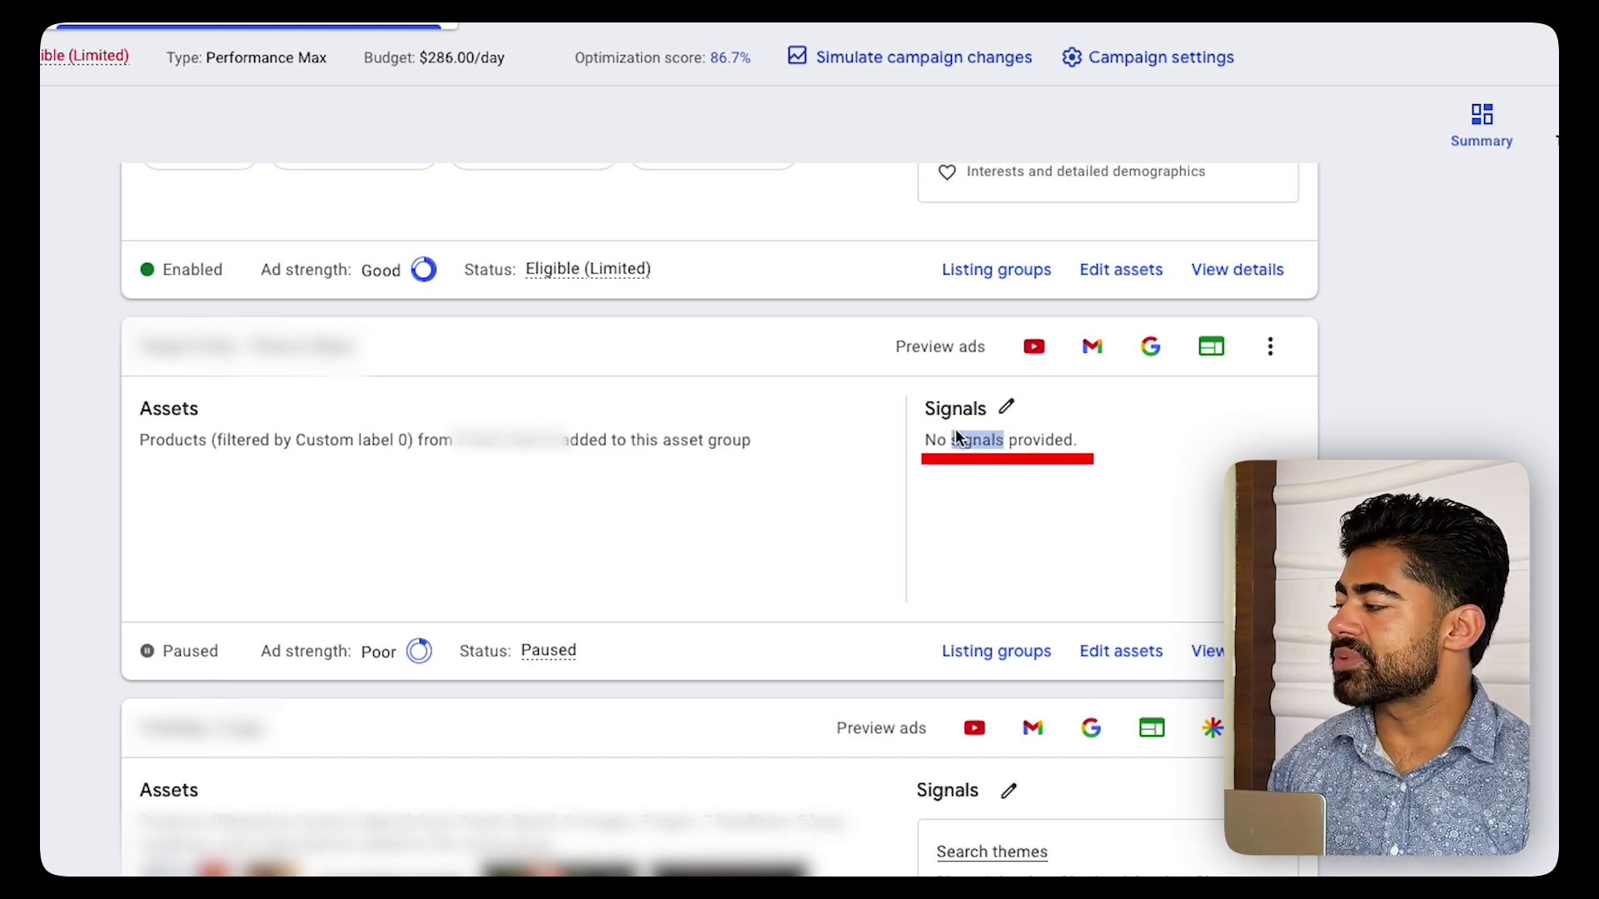
scroll(183, 372, down, 4)
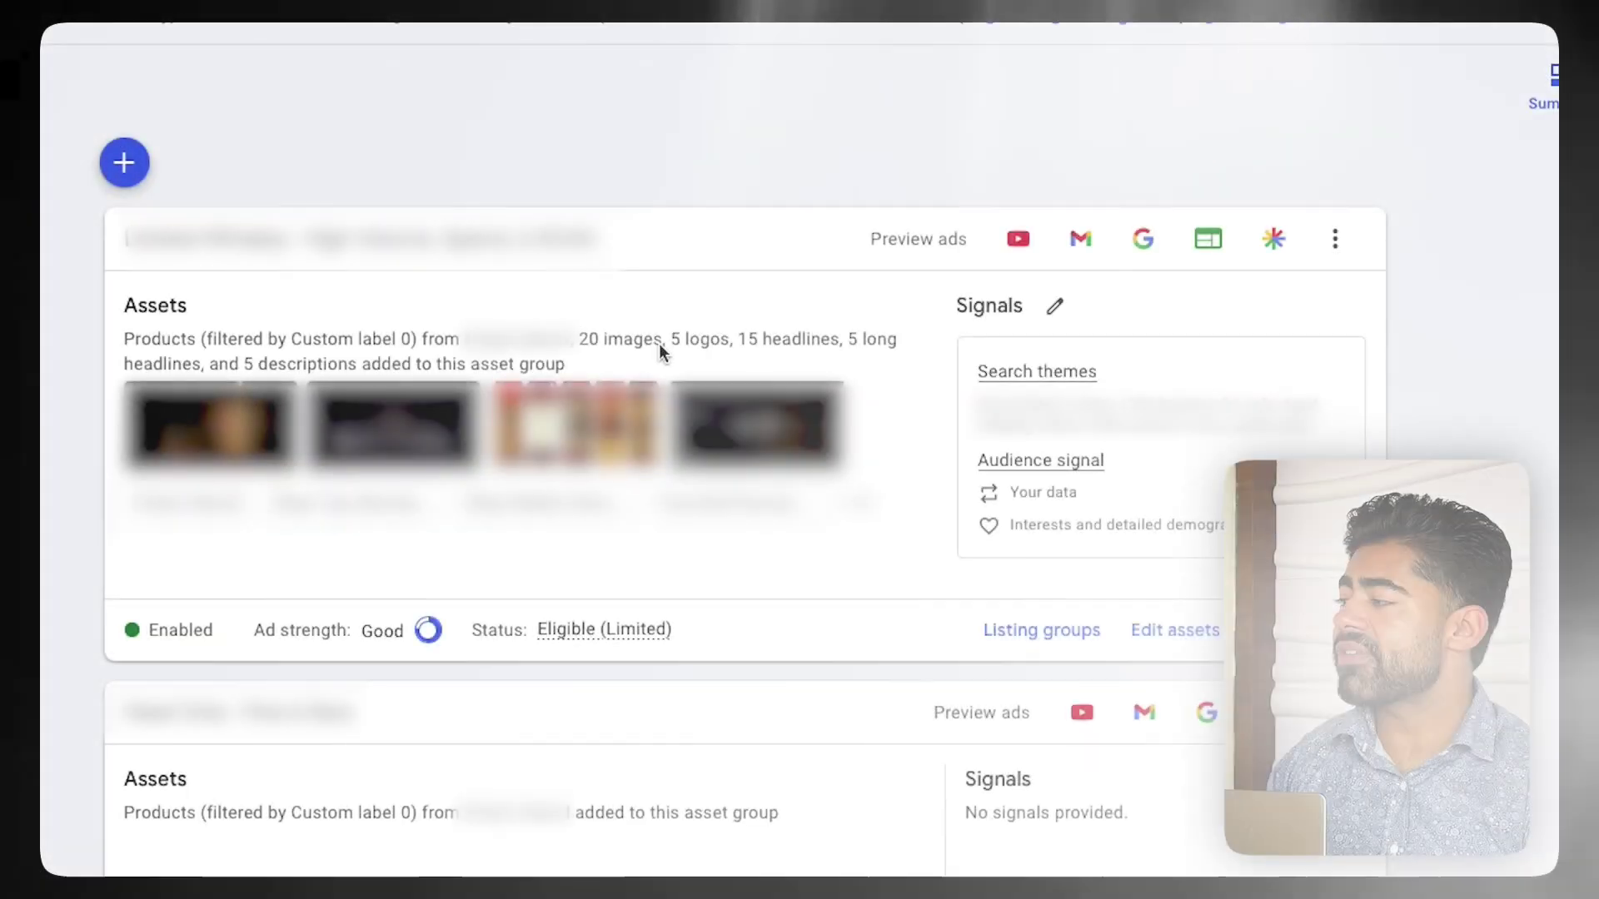
triple_click(658, 343)
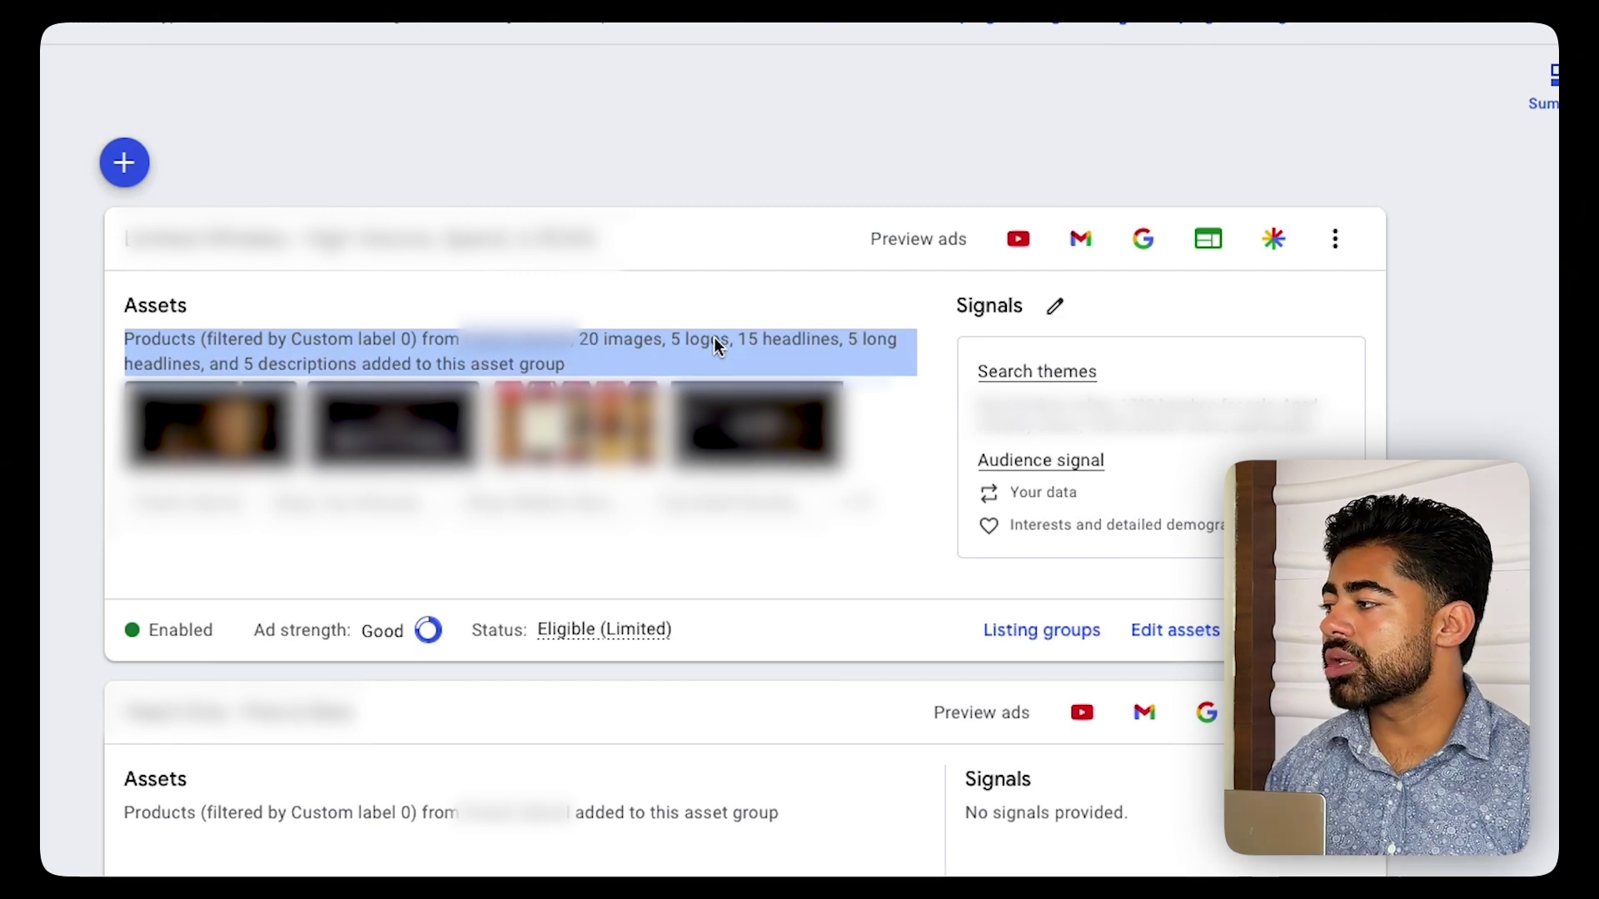
click(801, 353)
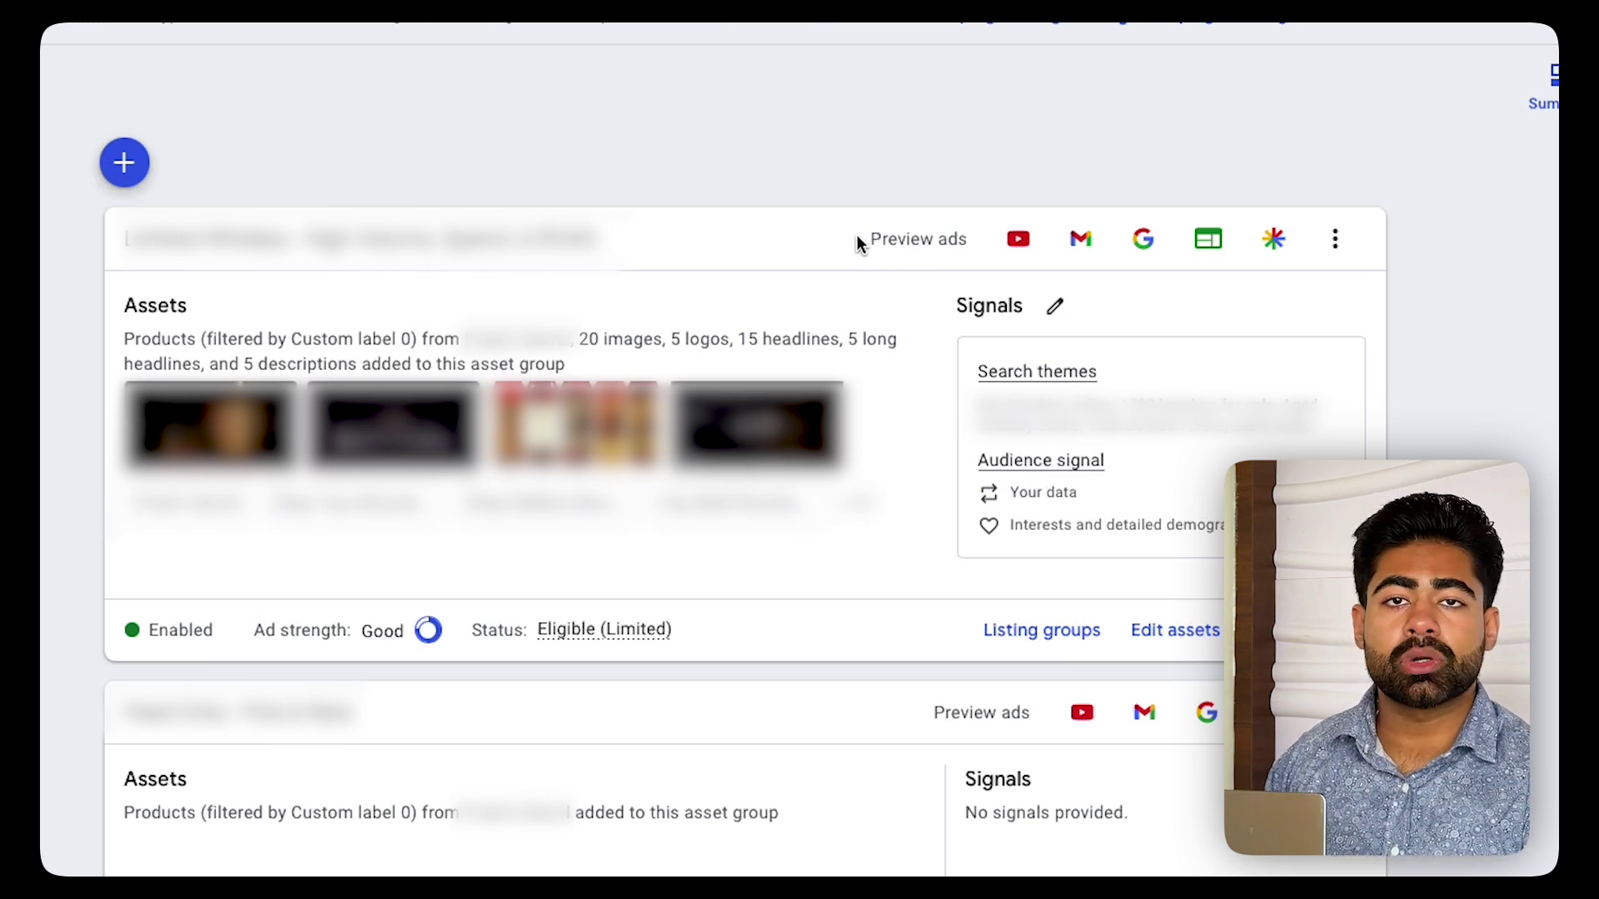
drag(857, 238, 1240, 261)
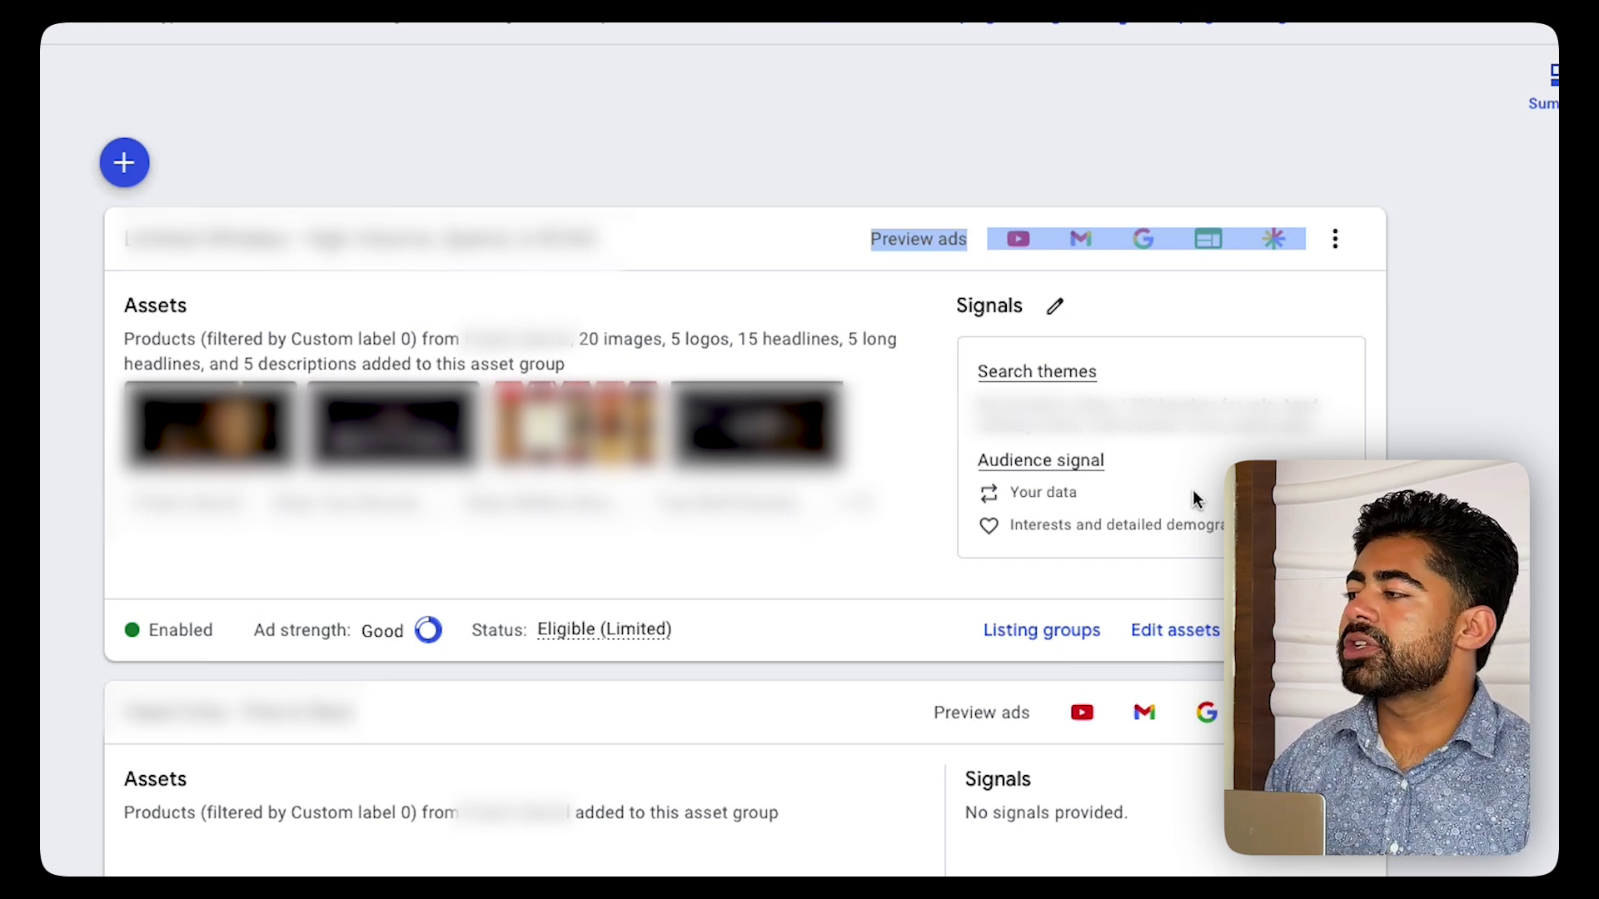
click(965, 411)
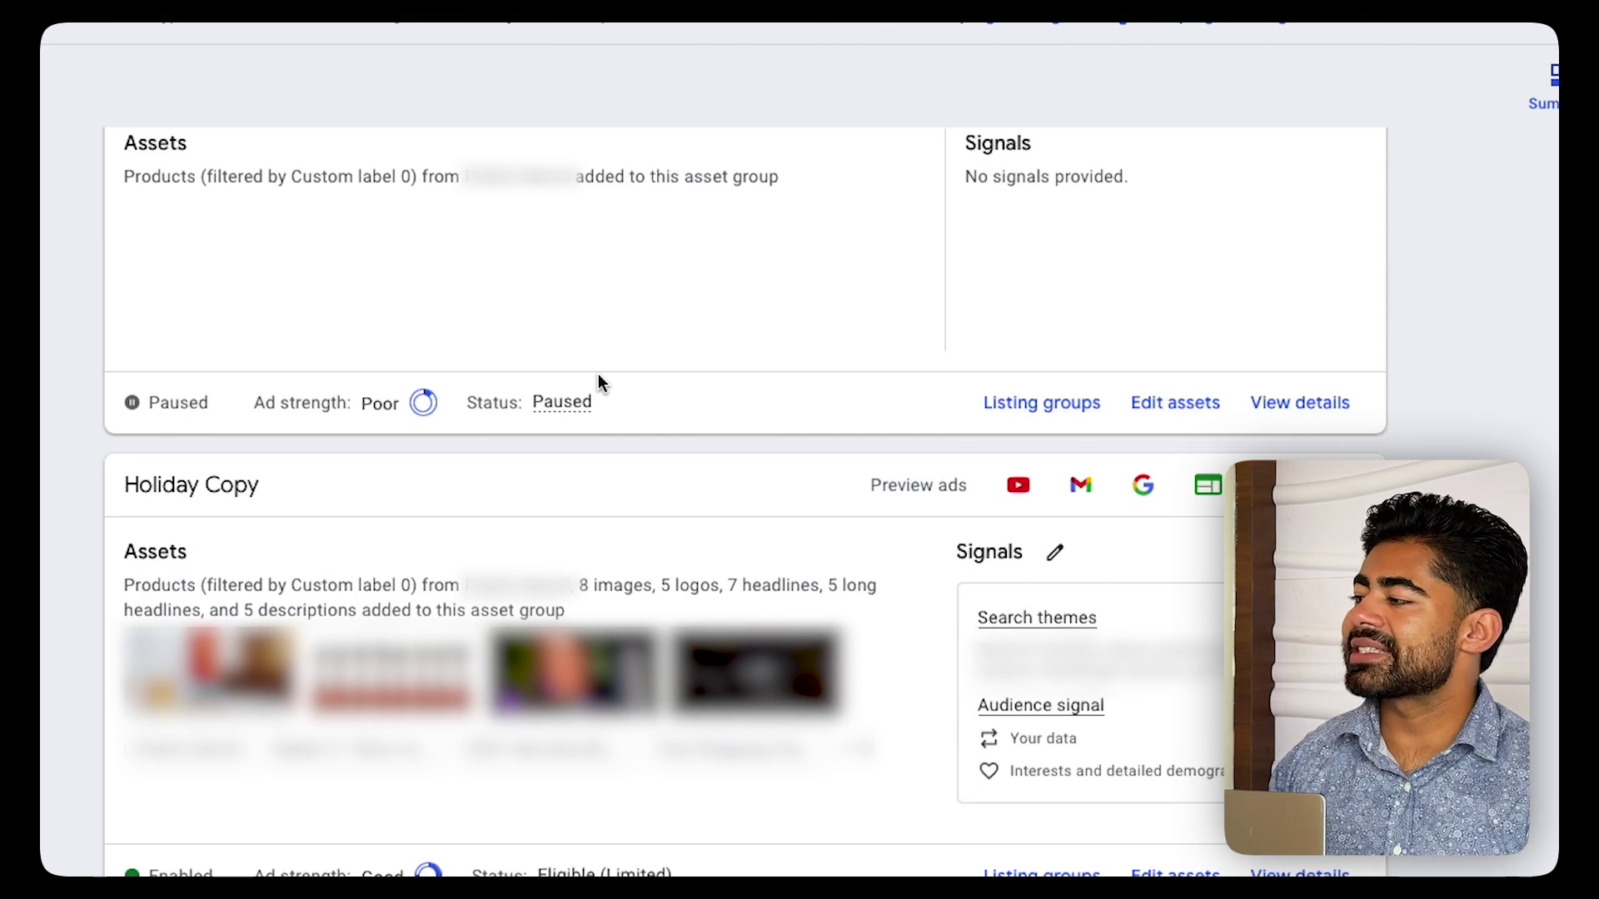
scroll(598, 380, down, 2)
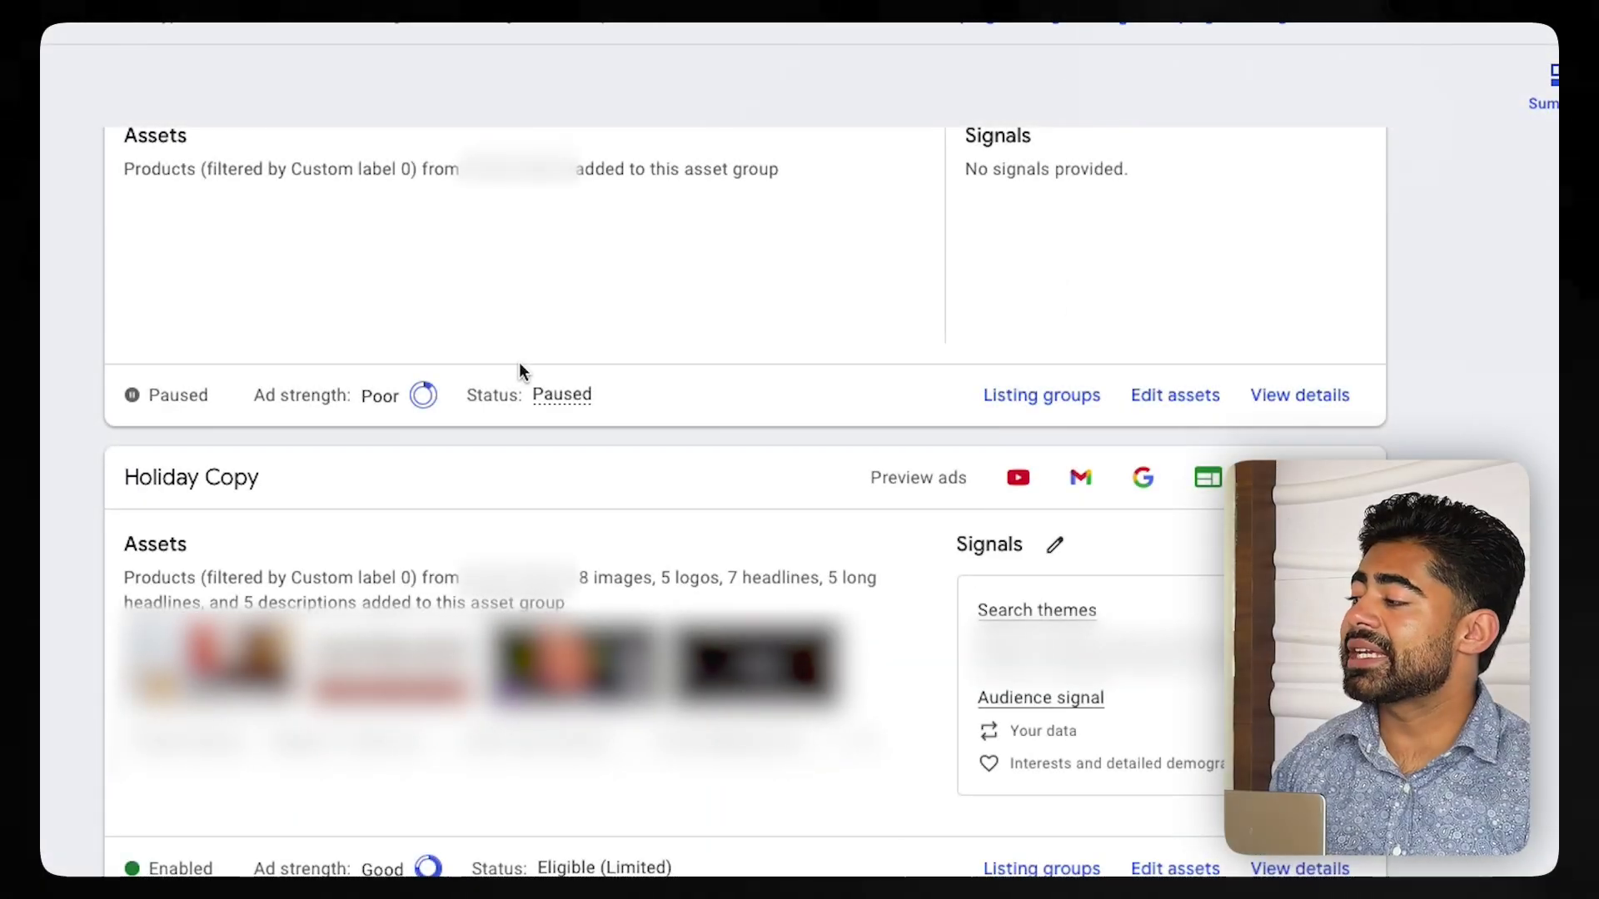
scroll(518, 367, down, 2)
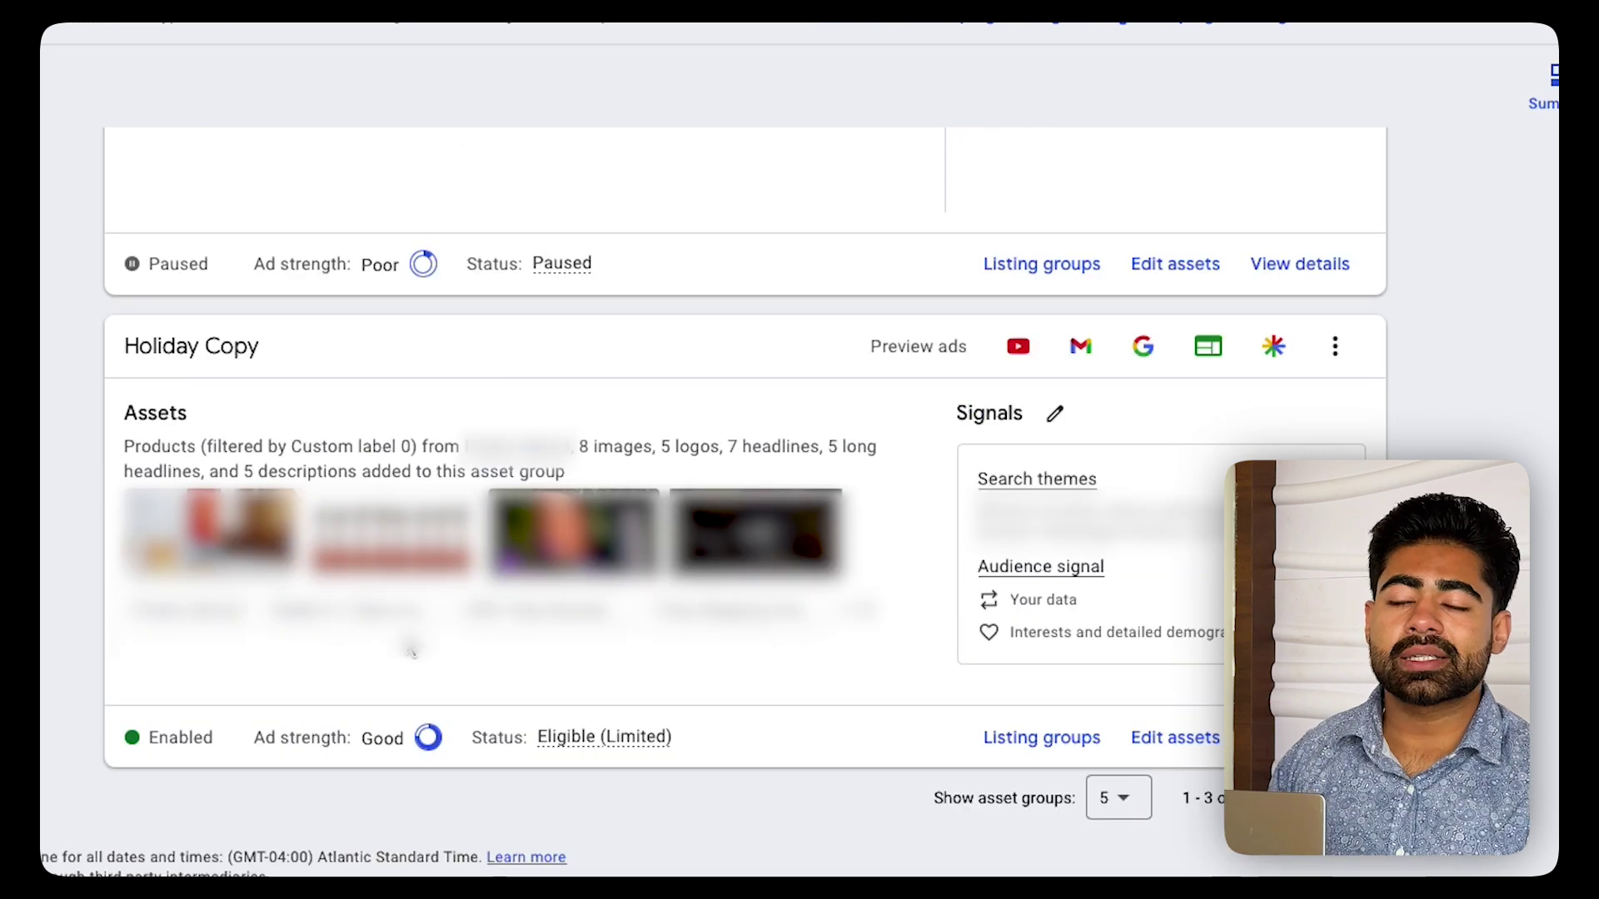
mouse_move(606, 737)
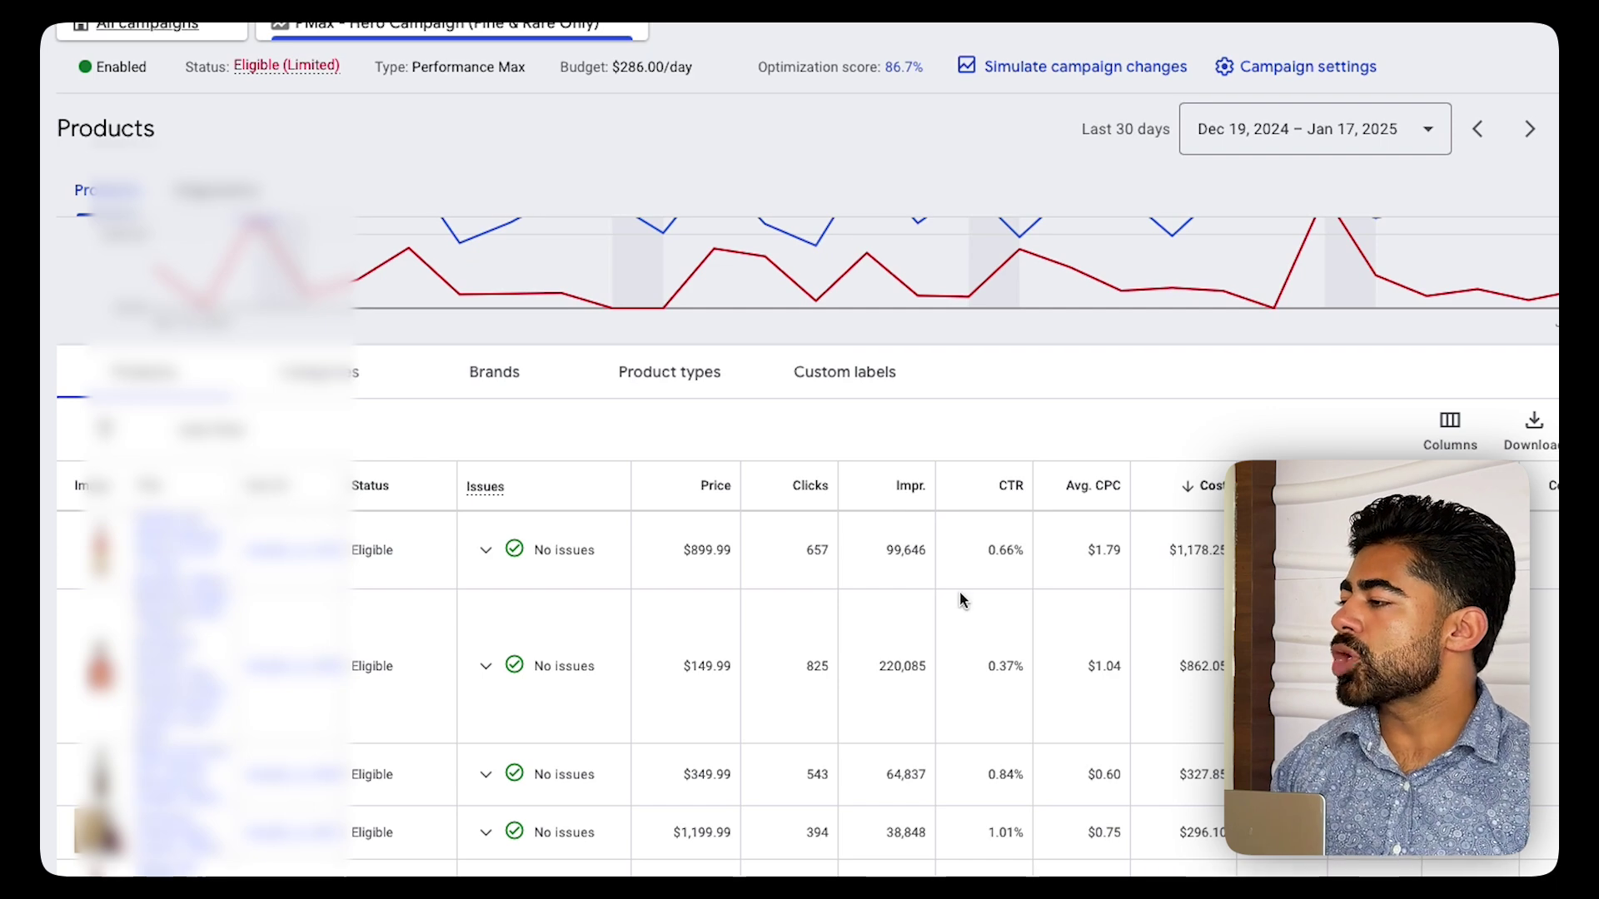
Scan the clicks, cost and conversions of the Performance Max campaign's highest-cost products.
scroll(956, 599, down, 3)
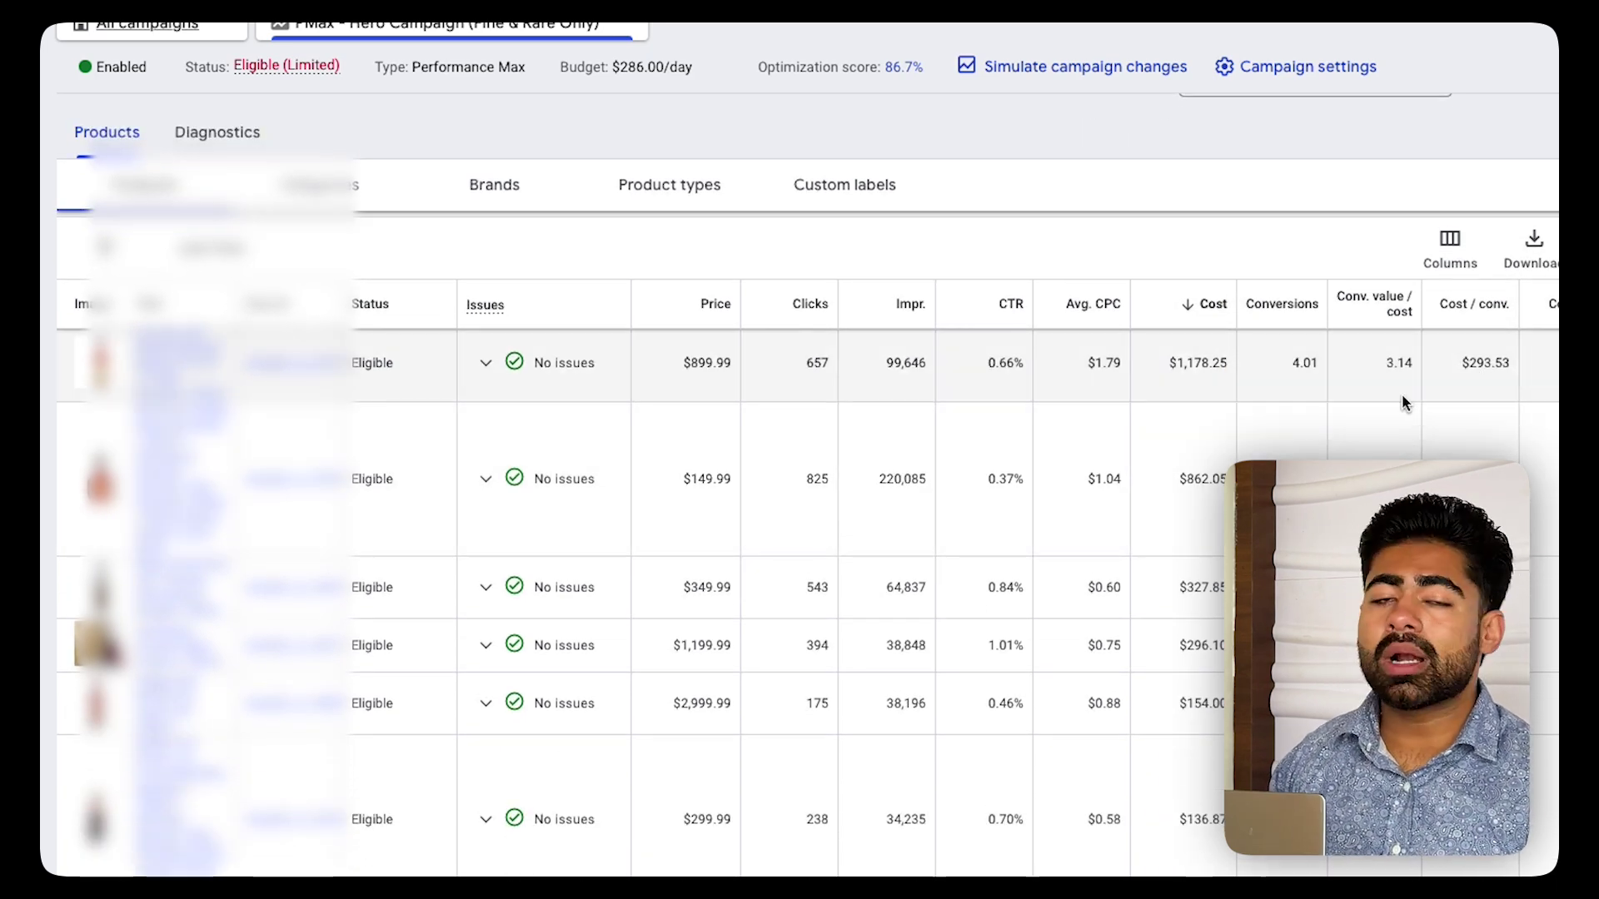
scroll(1401, 403, down, 2)
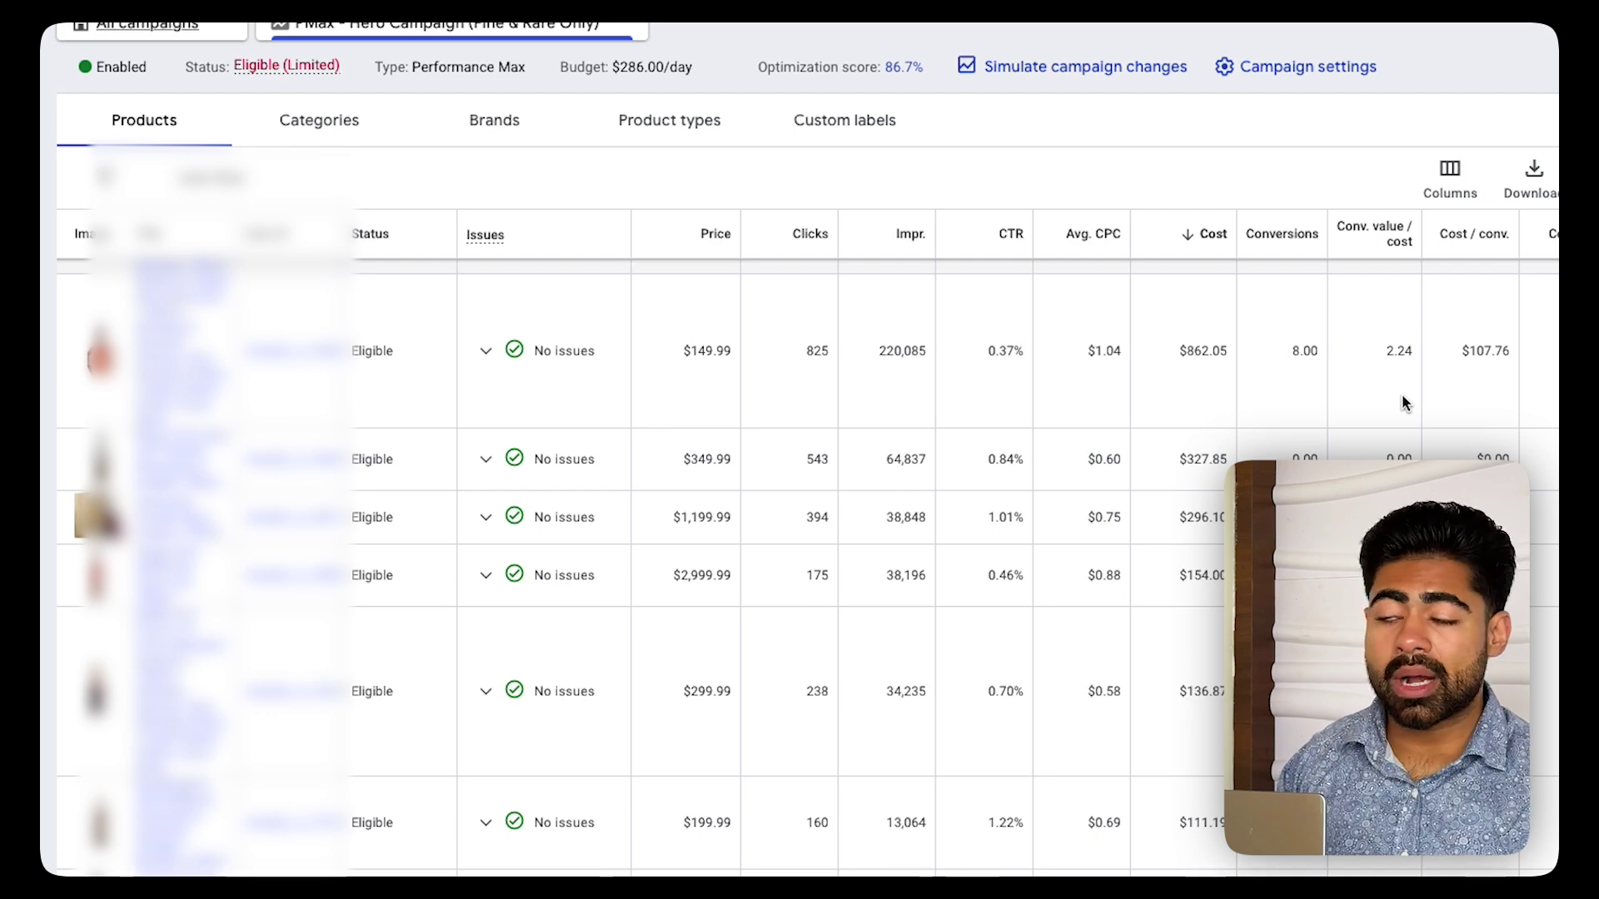
scroll(1404, 403, down, 4)
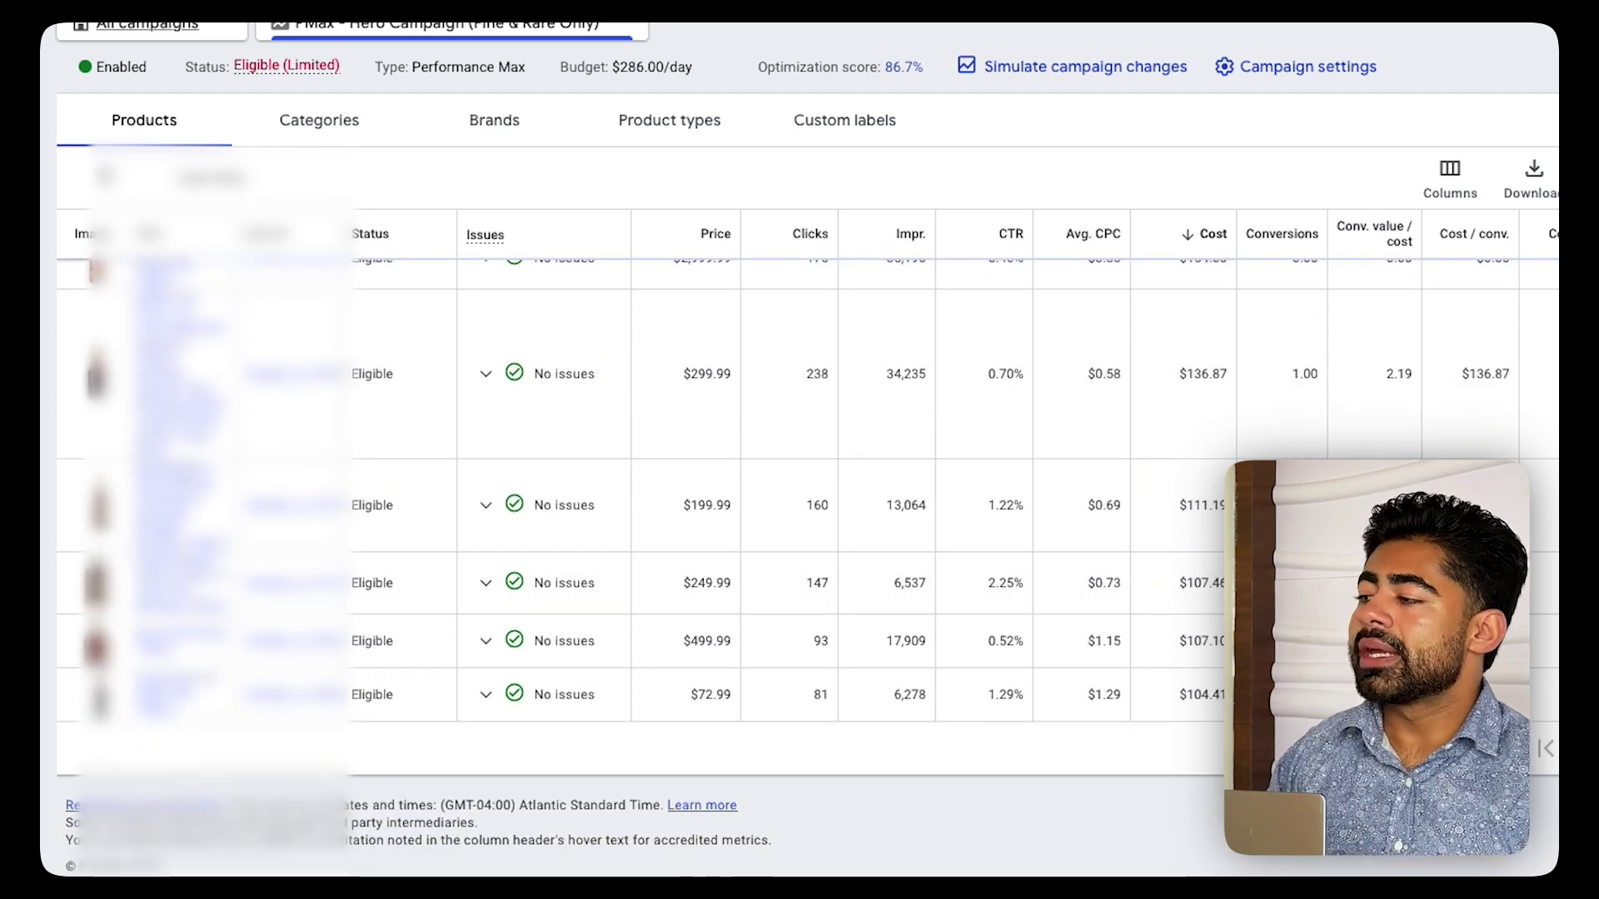
scroll(799, 583, up, 5)
scroll(1401, 436, down, 1)
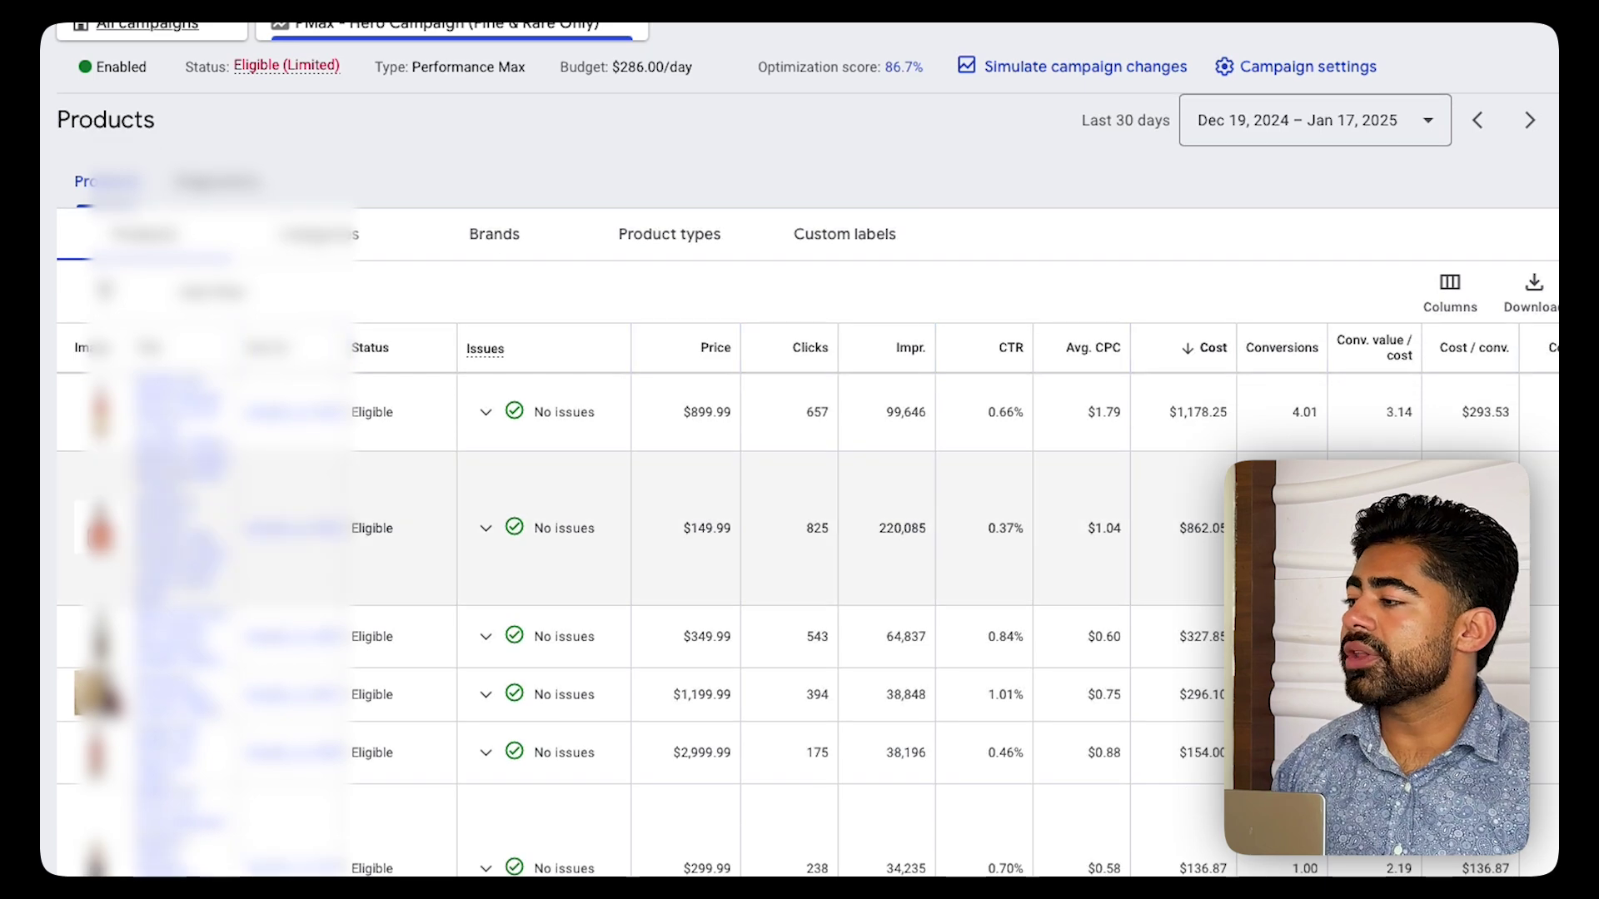
scroll(1397, 437, down, 2)
scroll(1403, 421, up, 2)
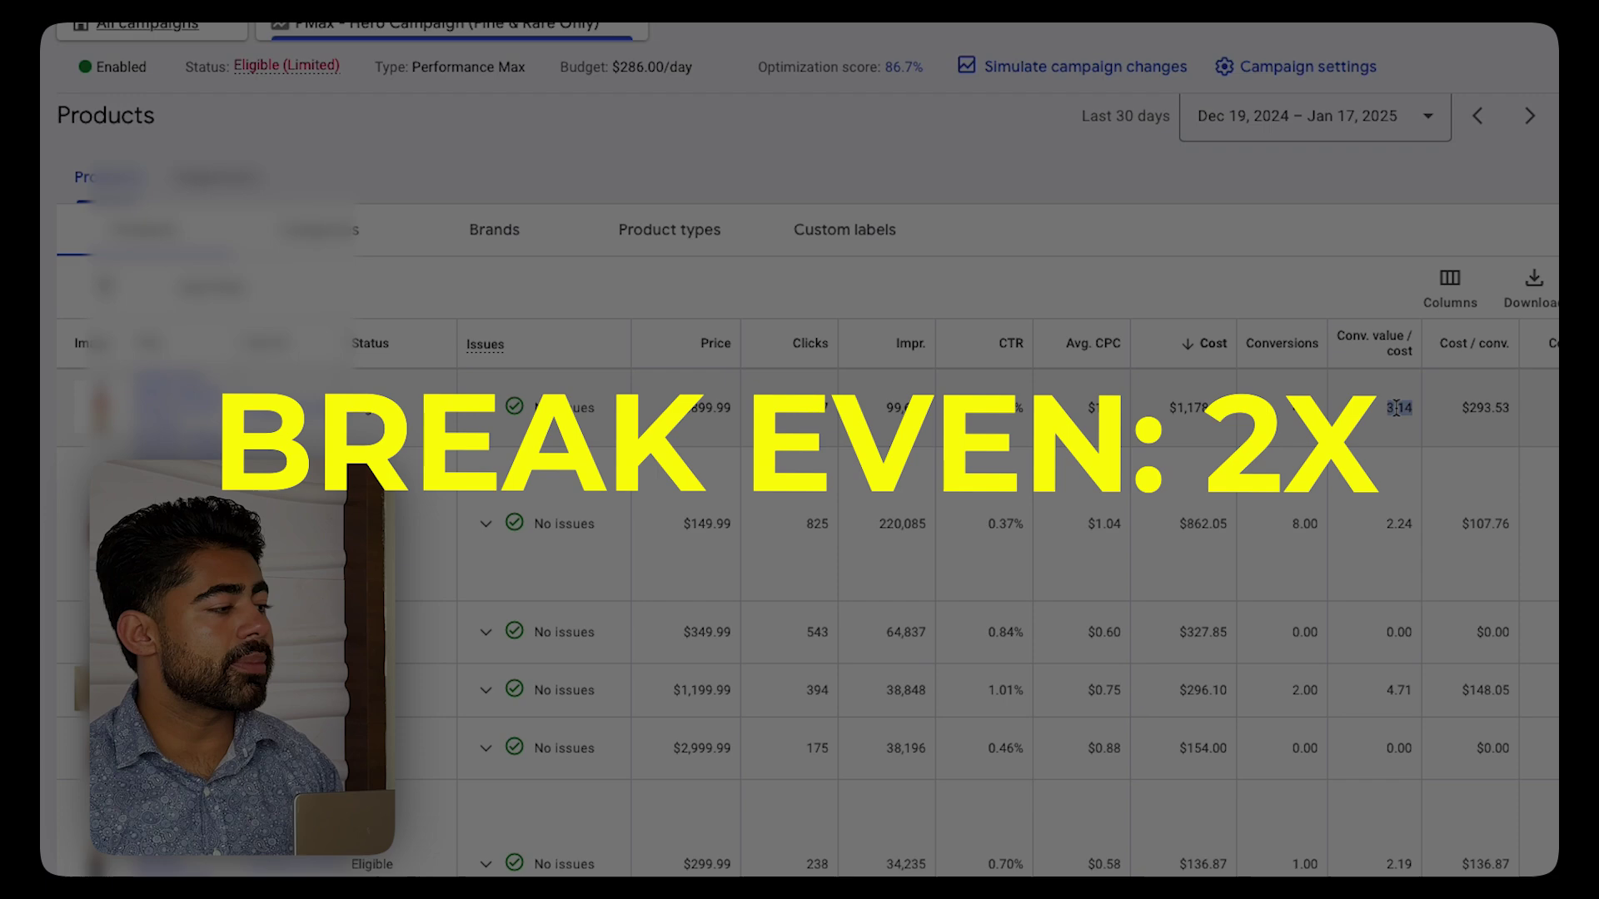
Compare the conversion value per cost of the highest-spending products with their cost and impressions.
double_click(1396, 407)
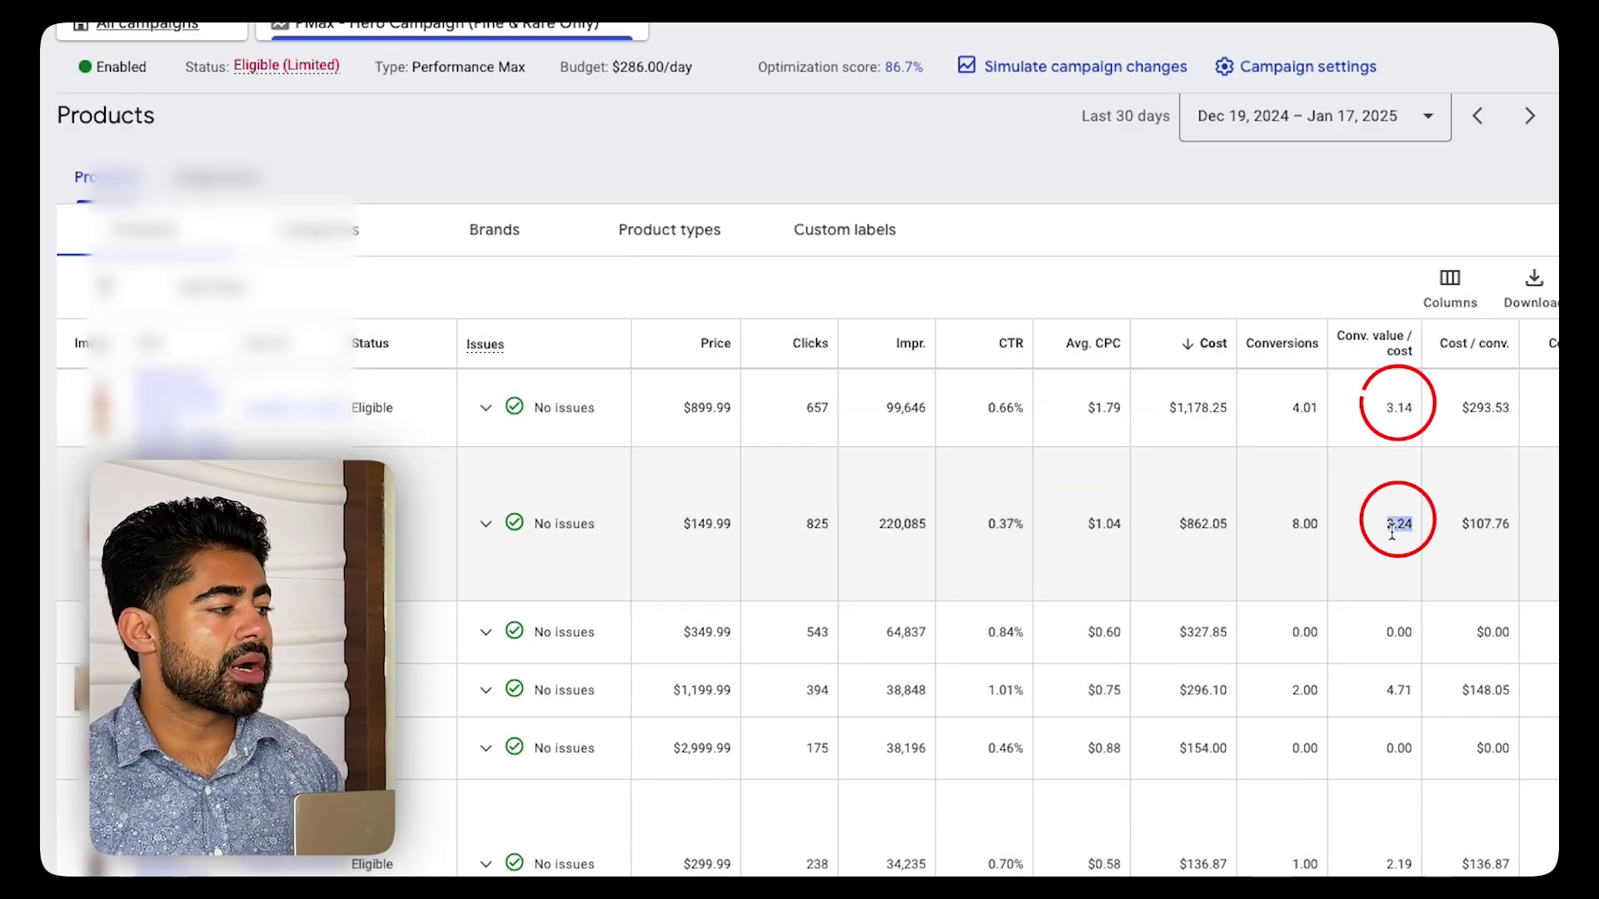
scroll(1391, 530, down, 2)
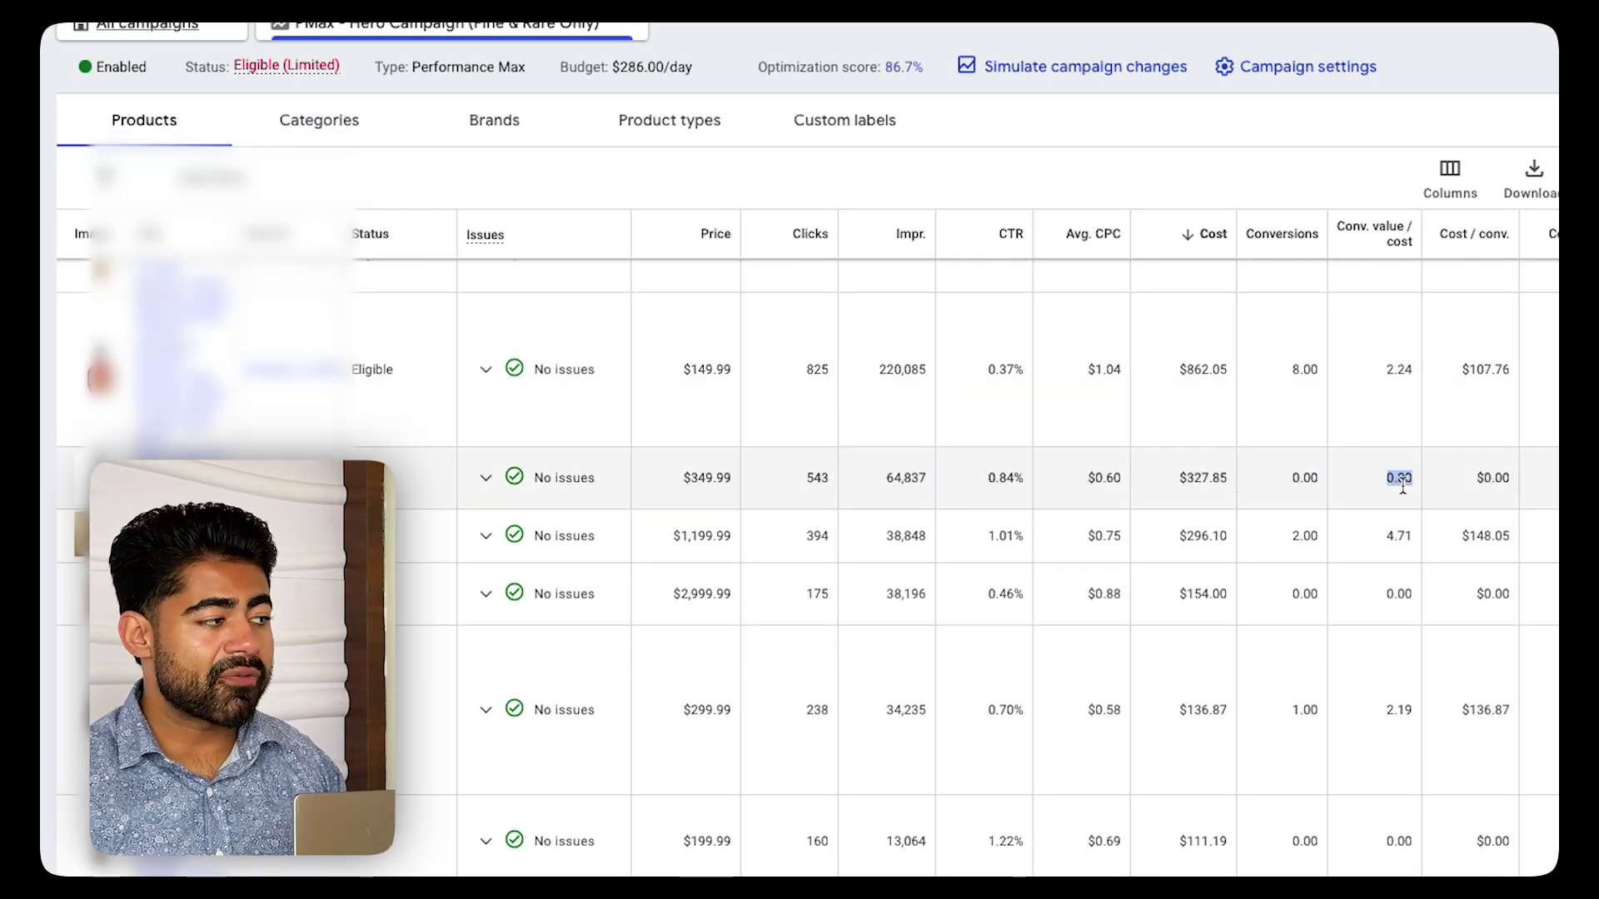
click(1210, 491)
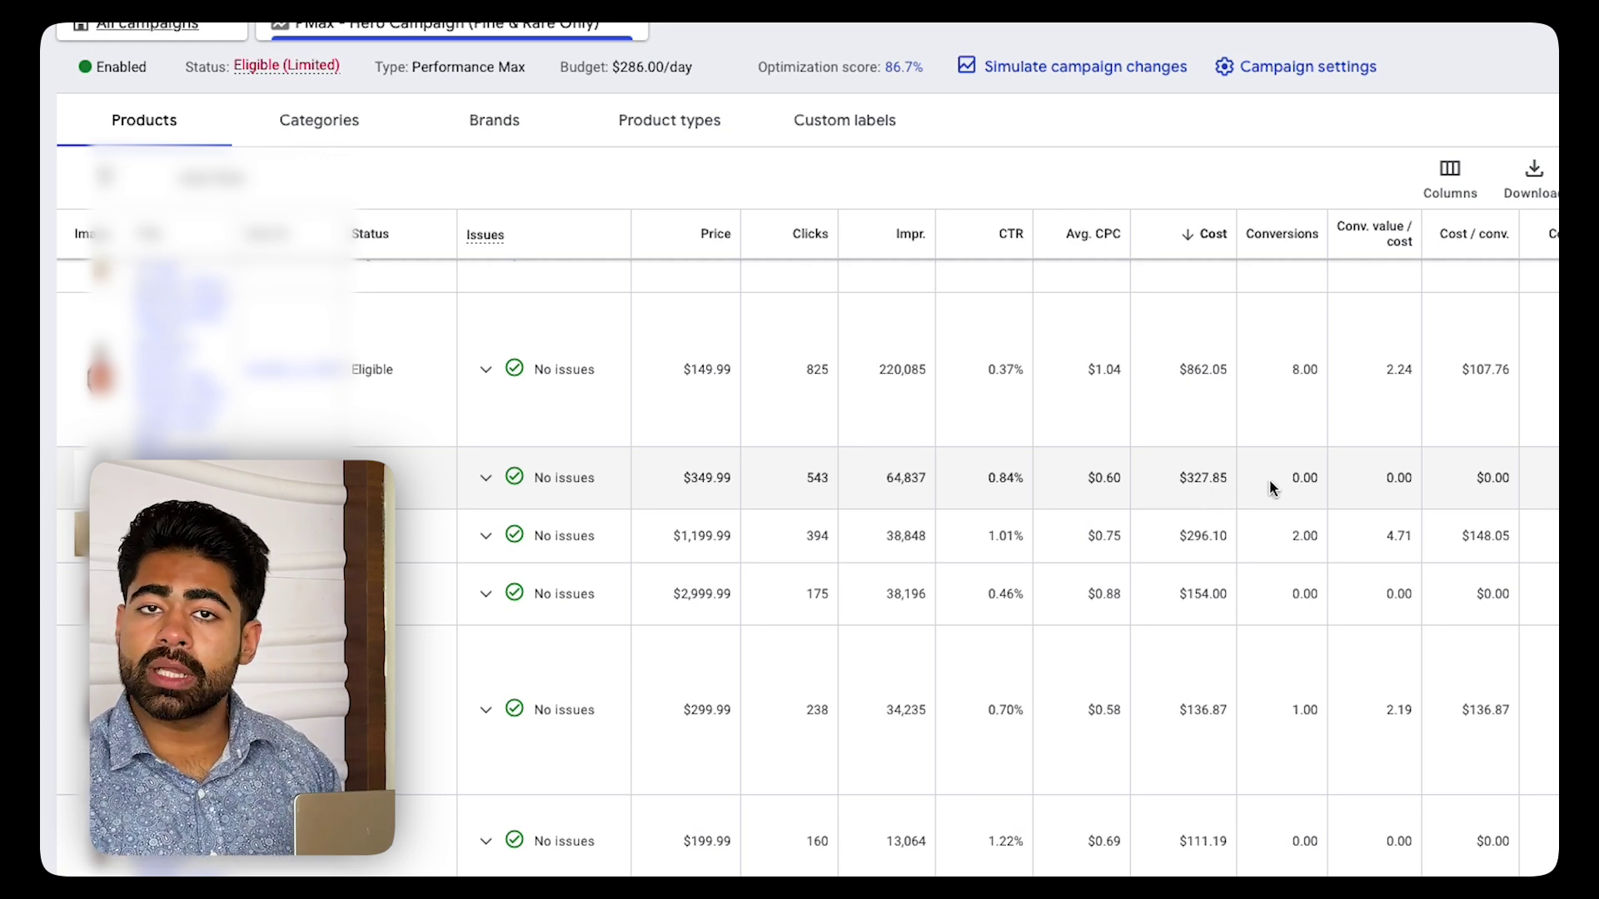
scroll(1268, 478, down, 3)
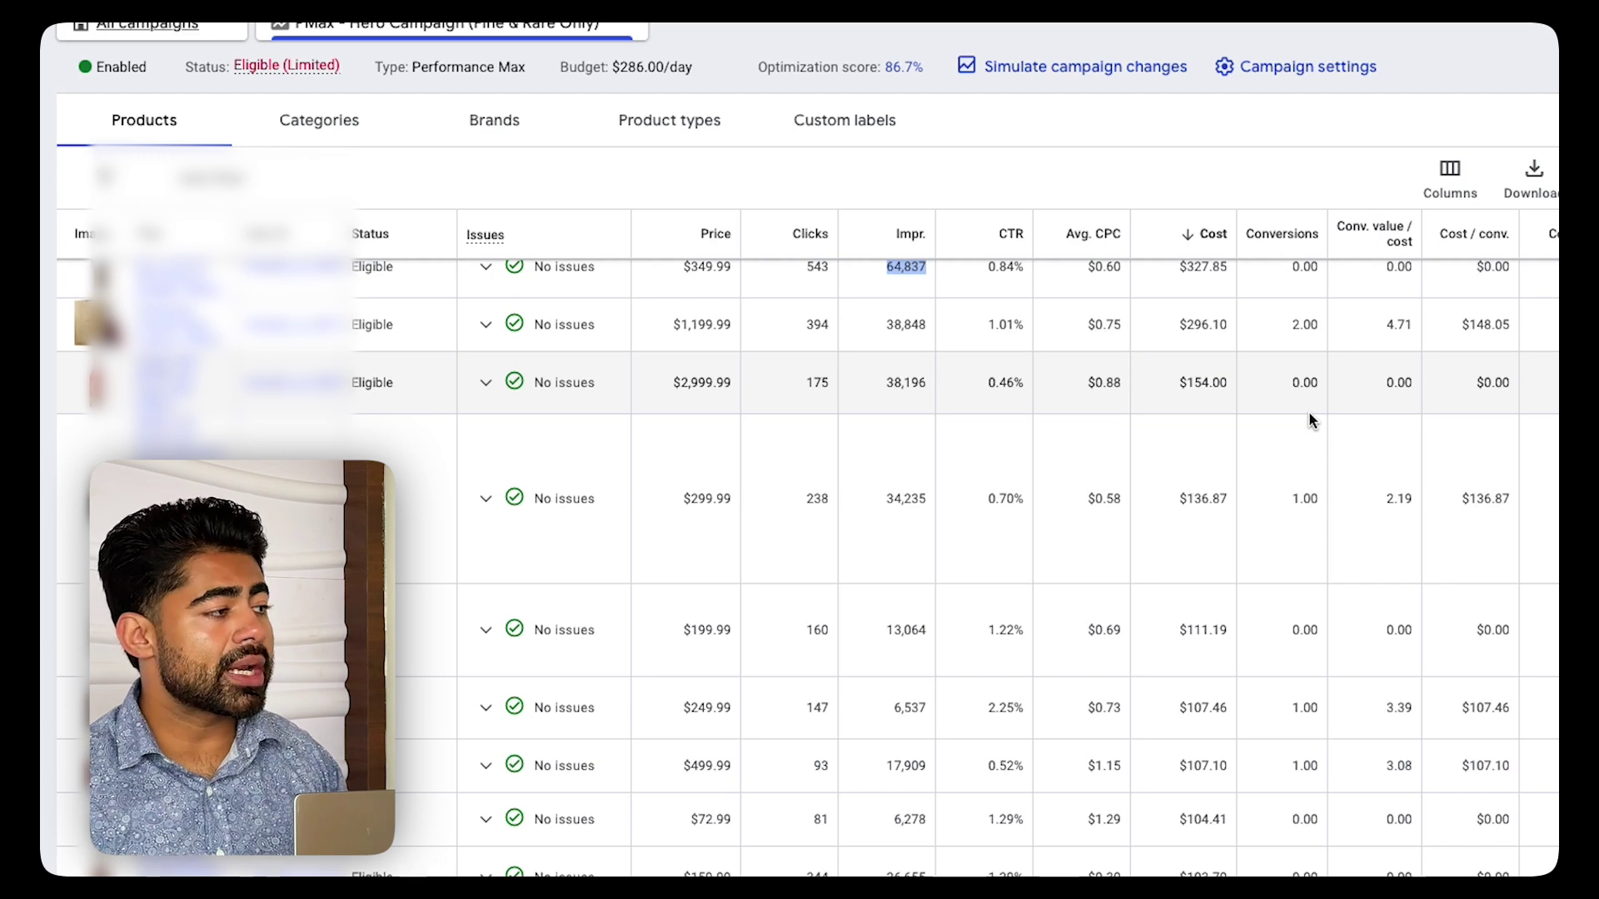
scroll(1311, 414, up, 3)
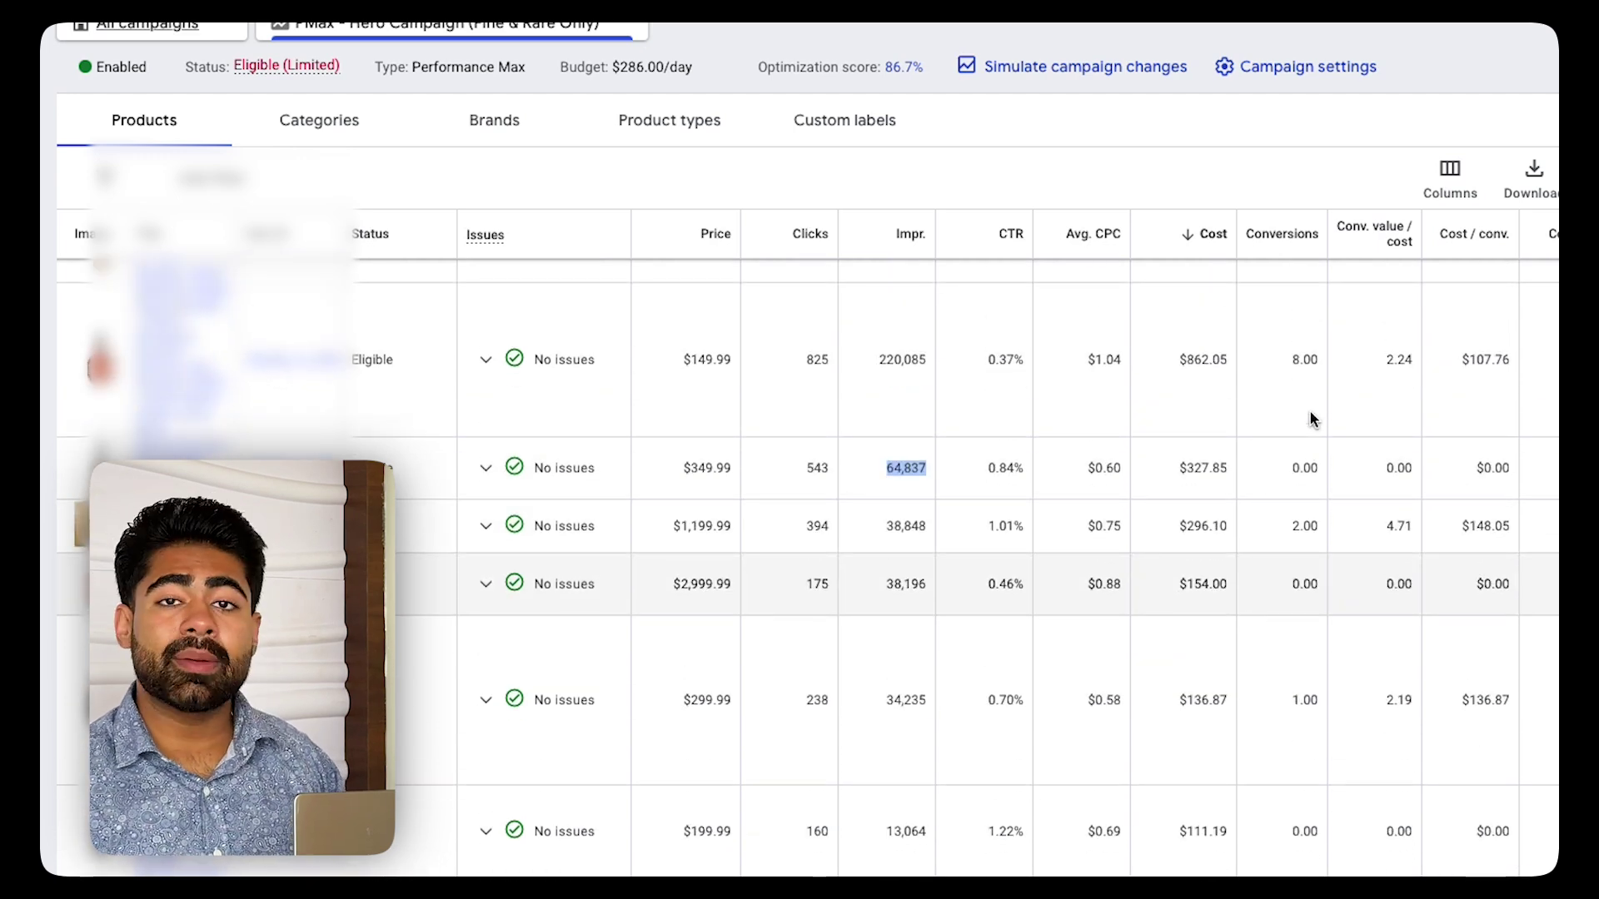
scroll(1310, 416, up, 2)
double_click(1382, 531)
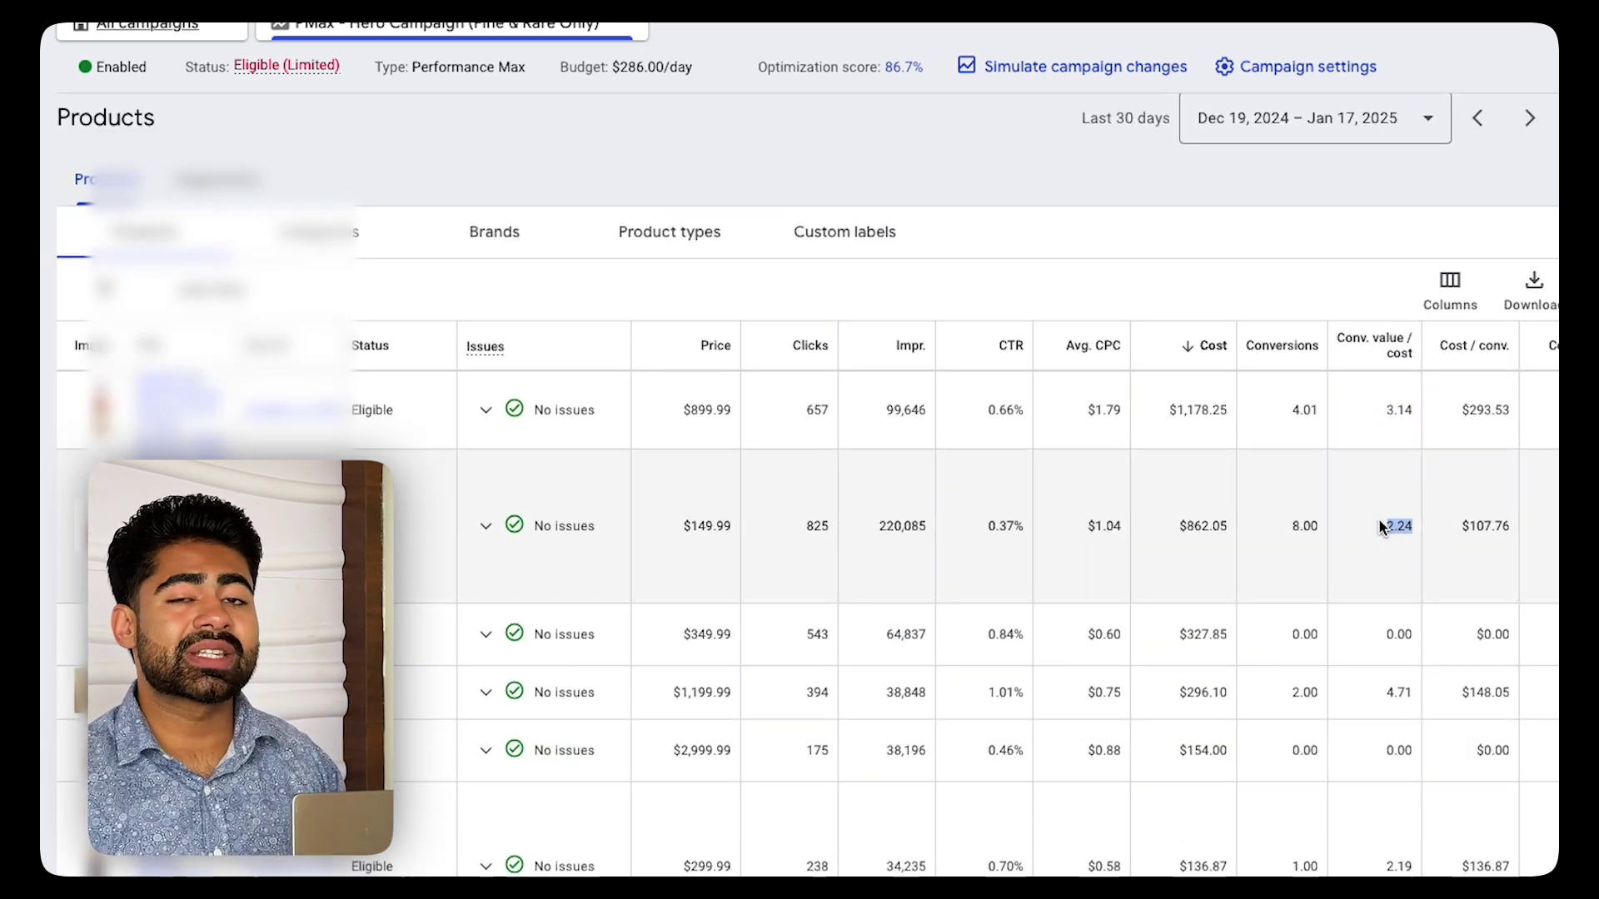
scroll(1382, 530, down, 2)
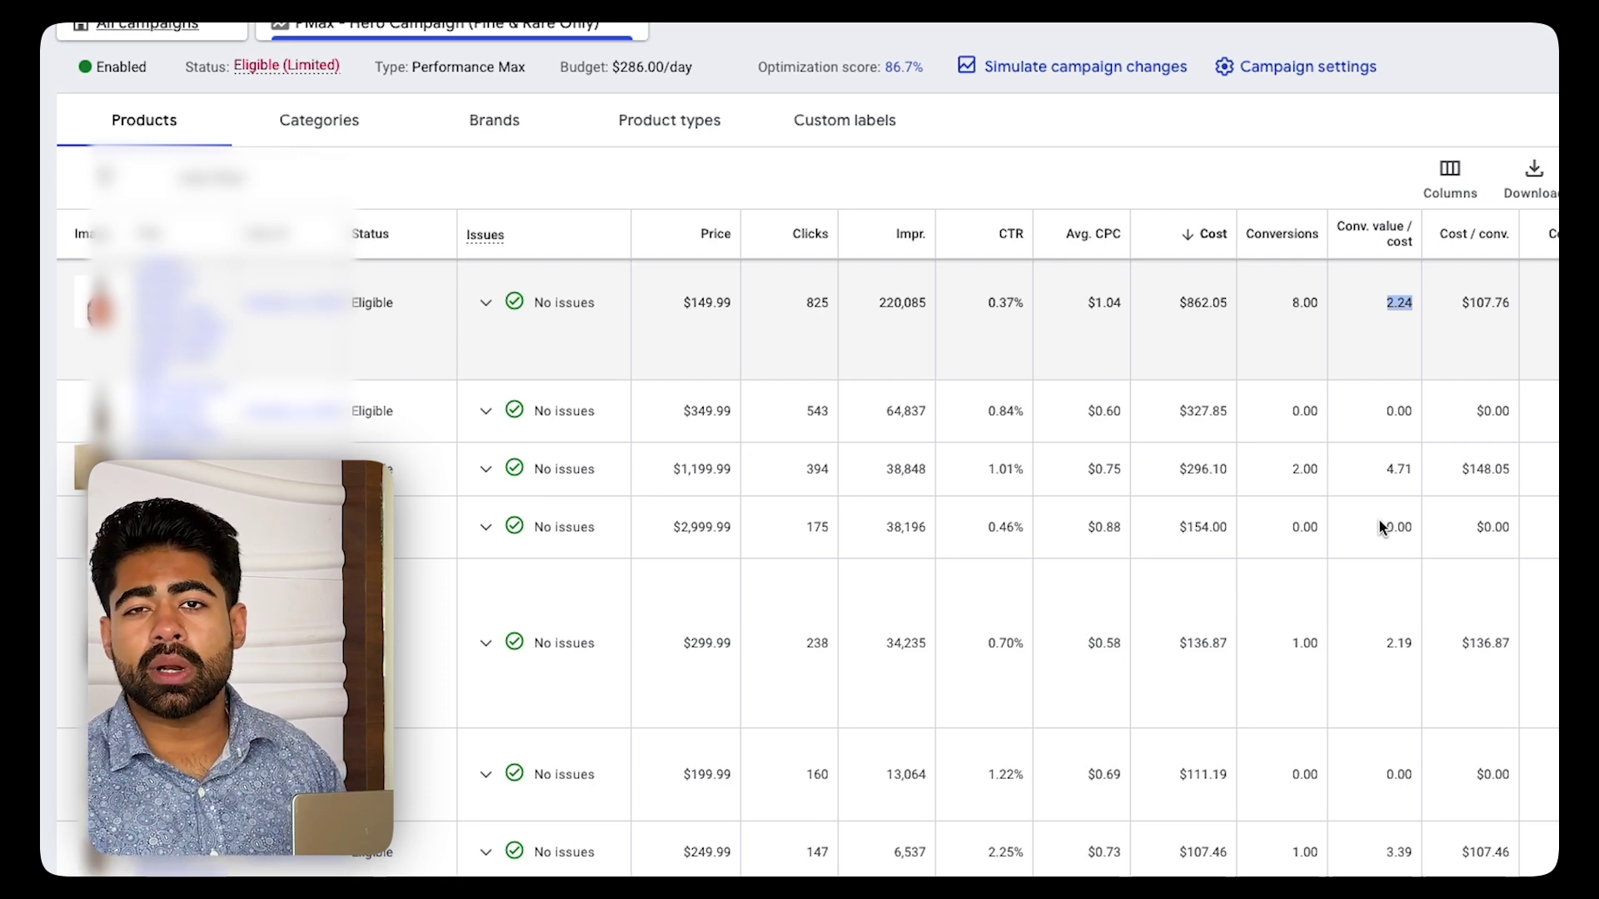
scroll(1380, 527, down, 8)
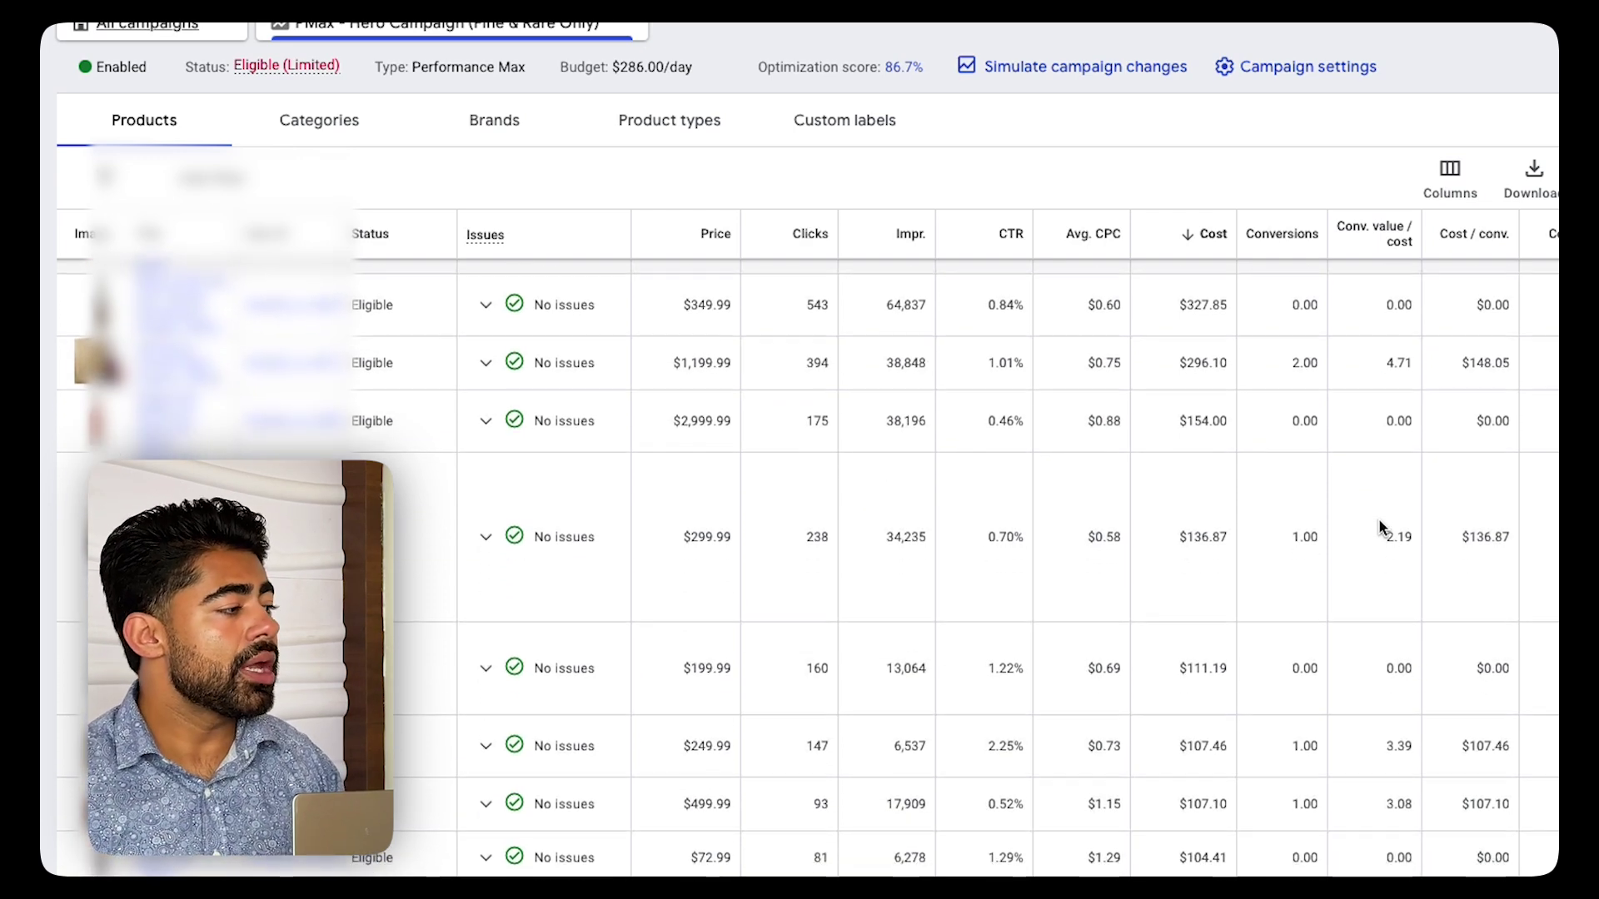
Filter the products by the statuses Eligible and Eligible (limited), and check how many products are listed.
scroll(1377, 518, down, 20)
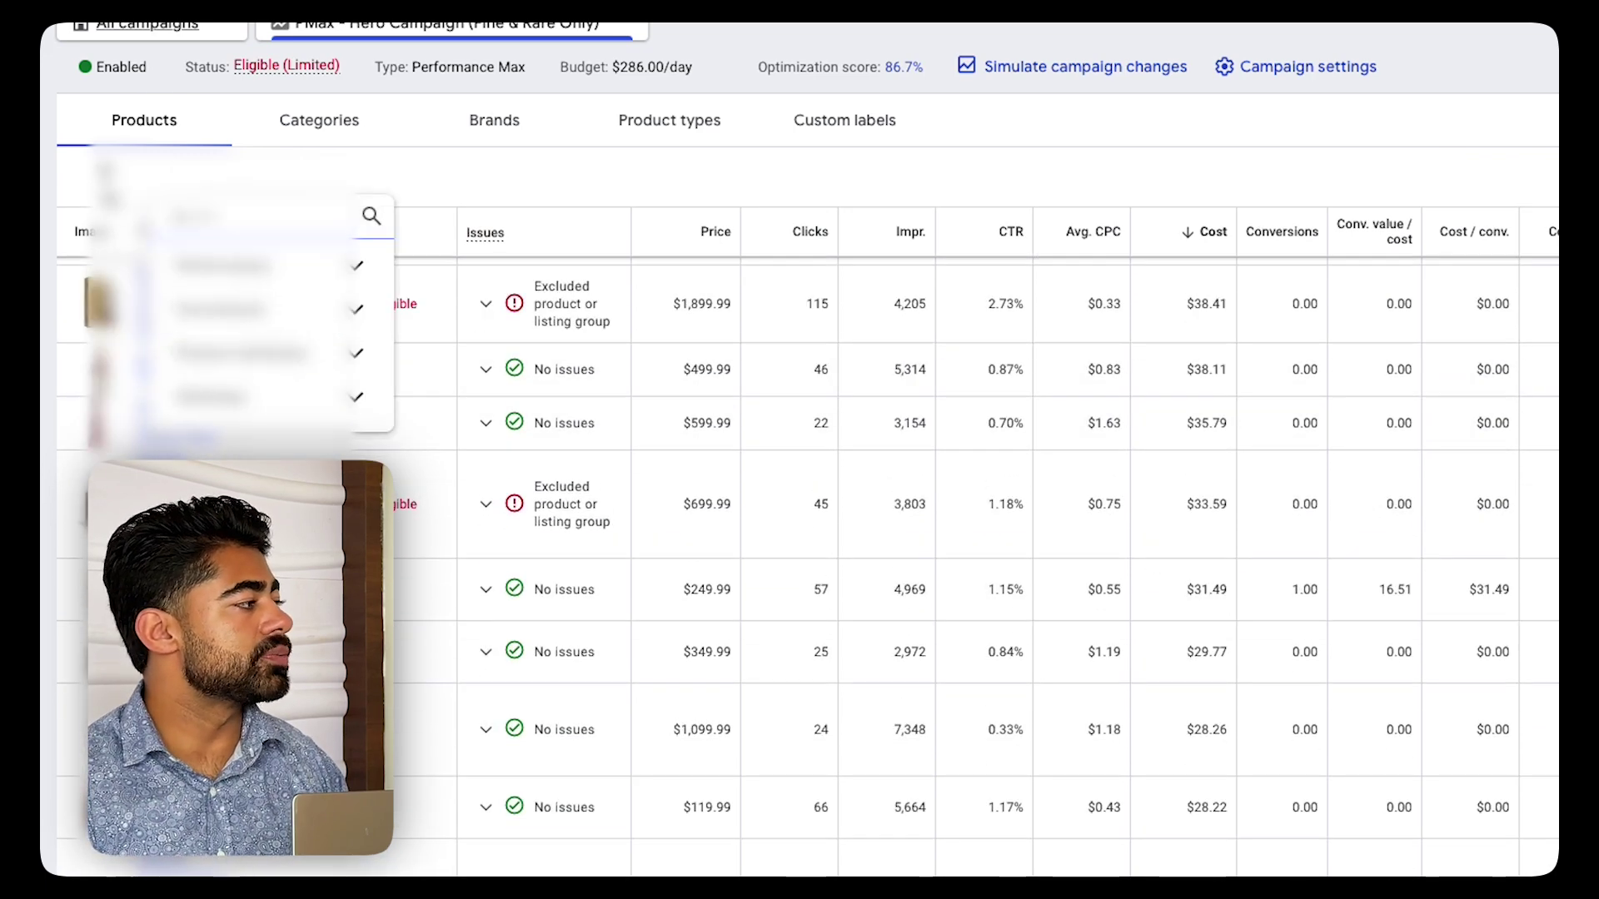
text(sta)
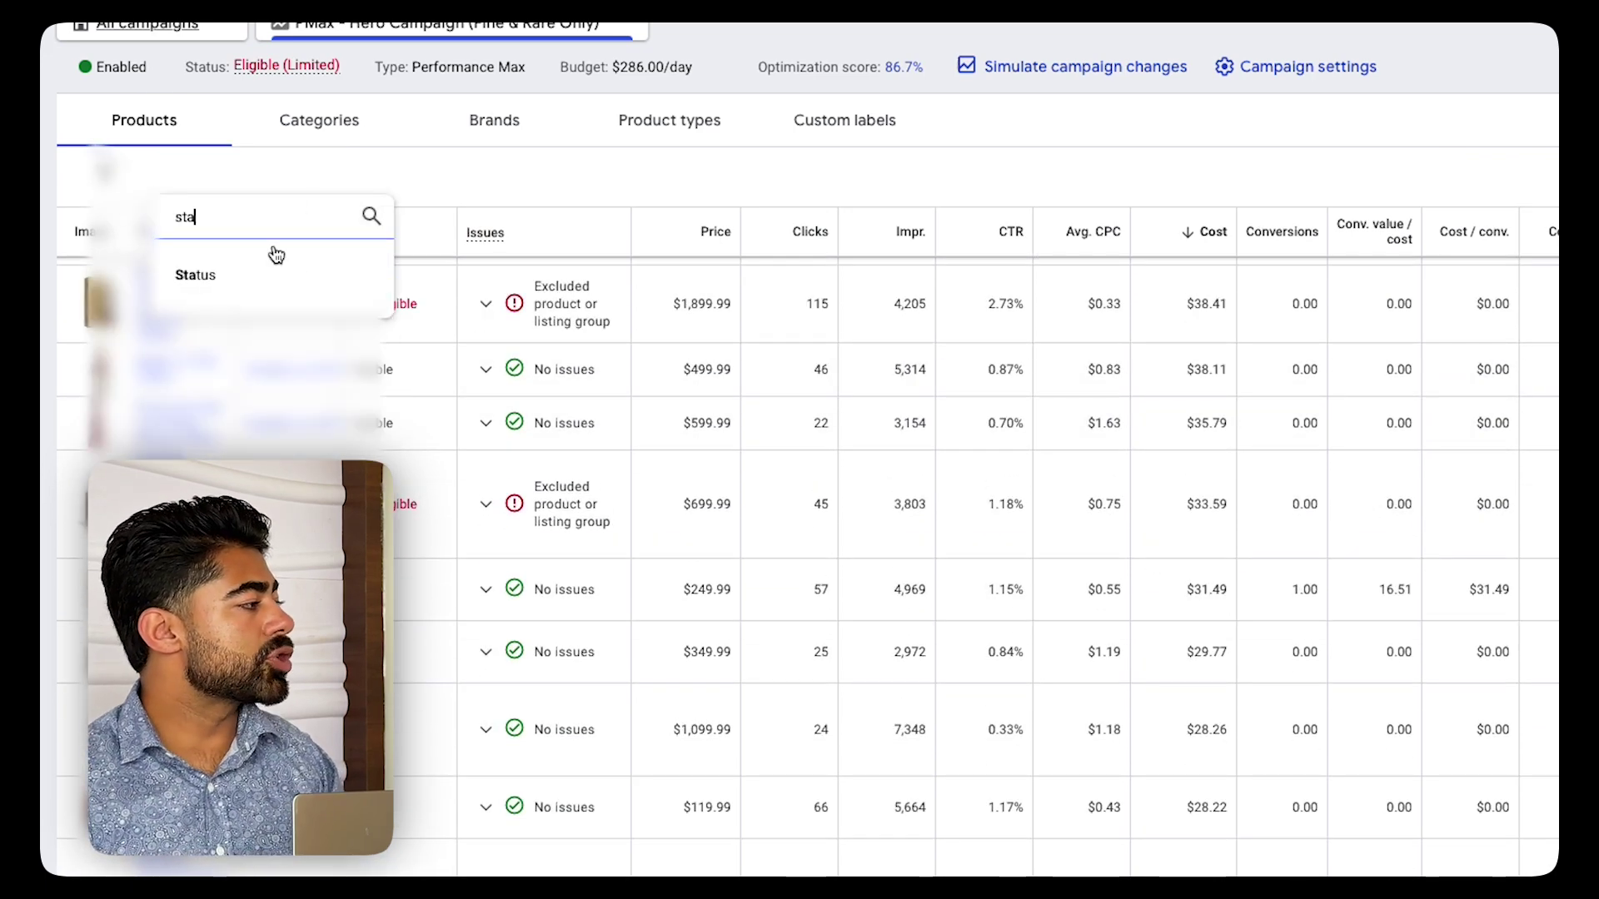
click(192, 275)
click(236, 385)
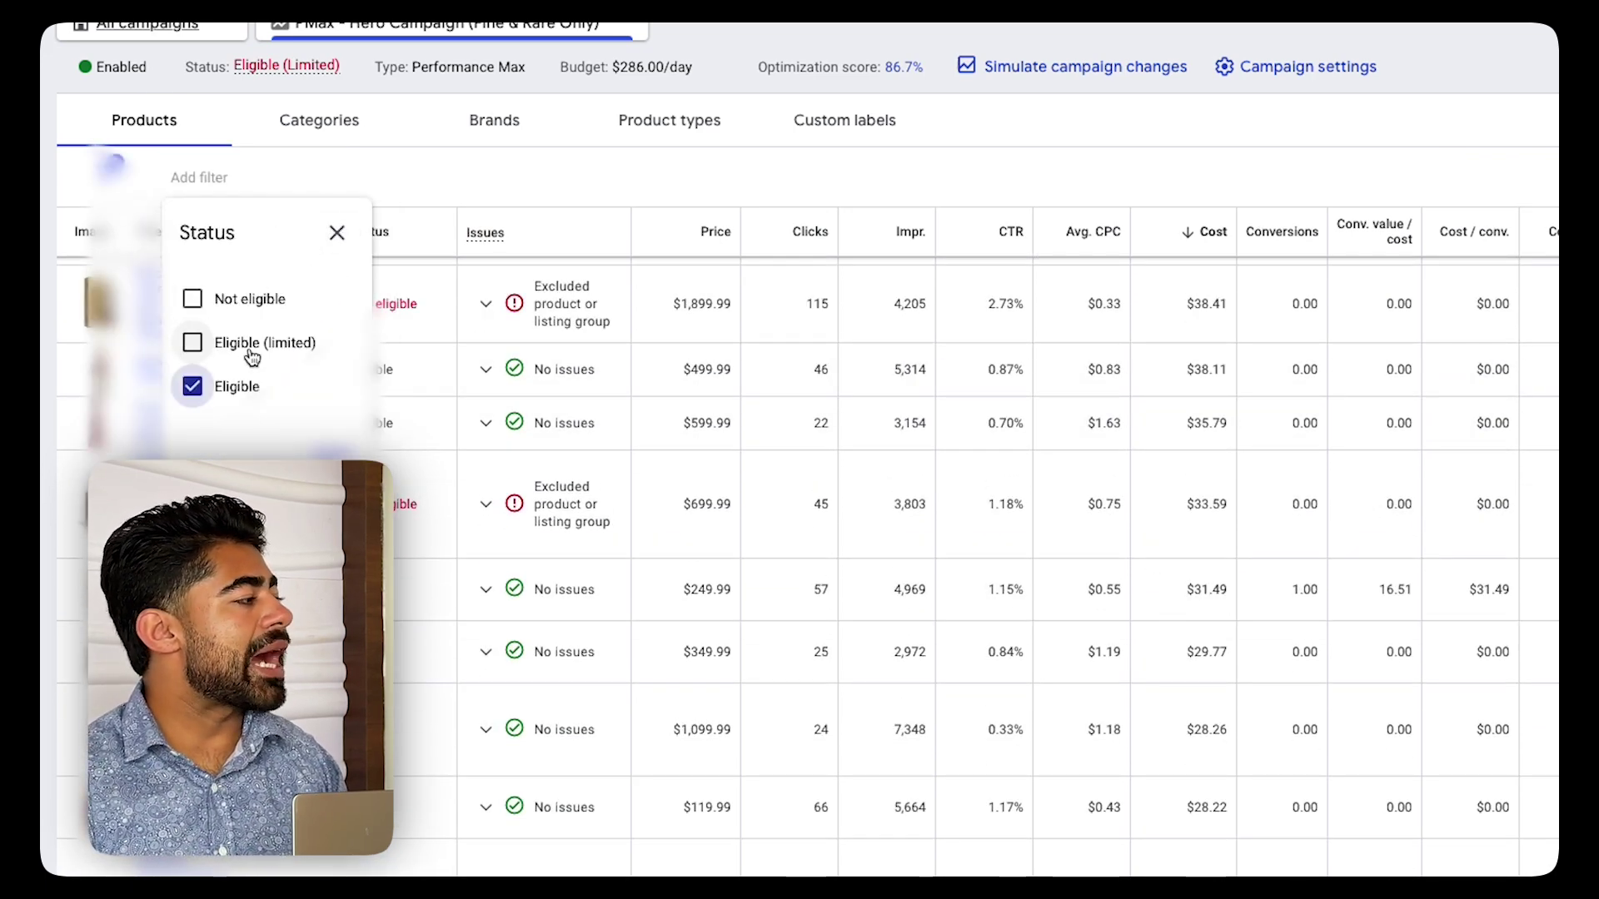
click(249, 357)
click(333, 450)
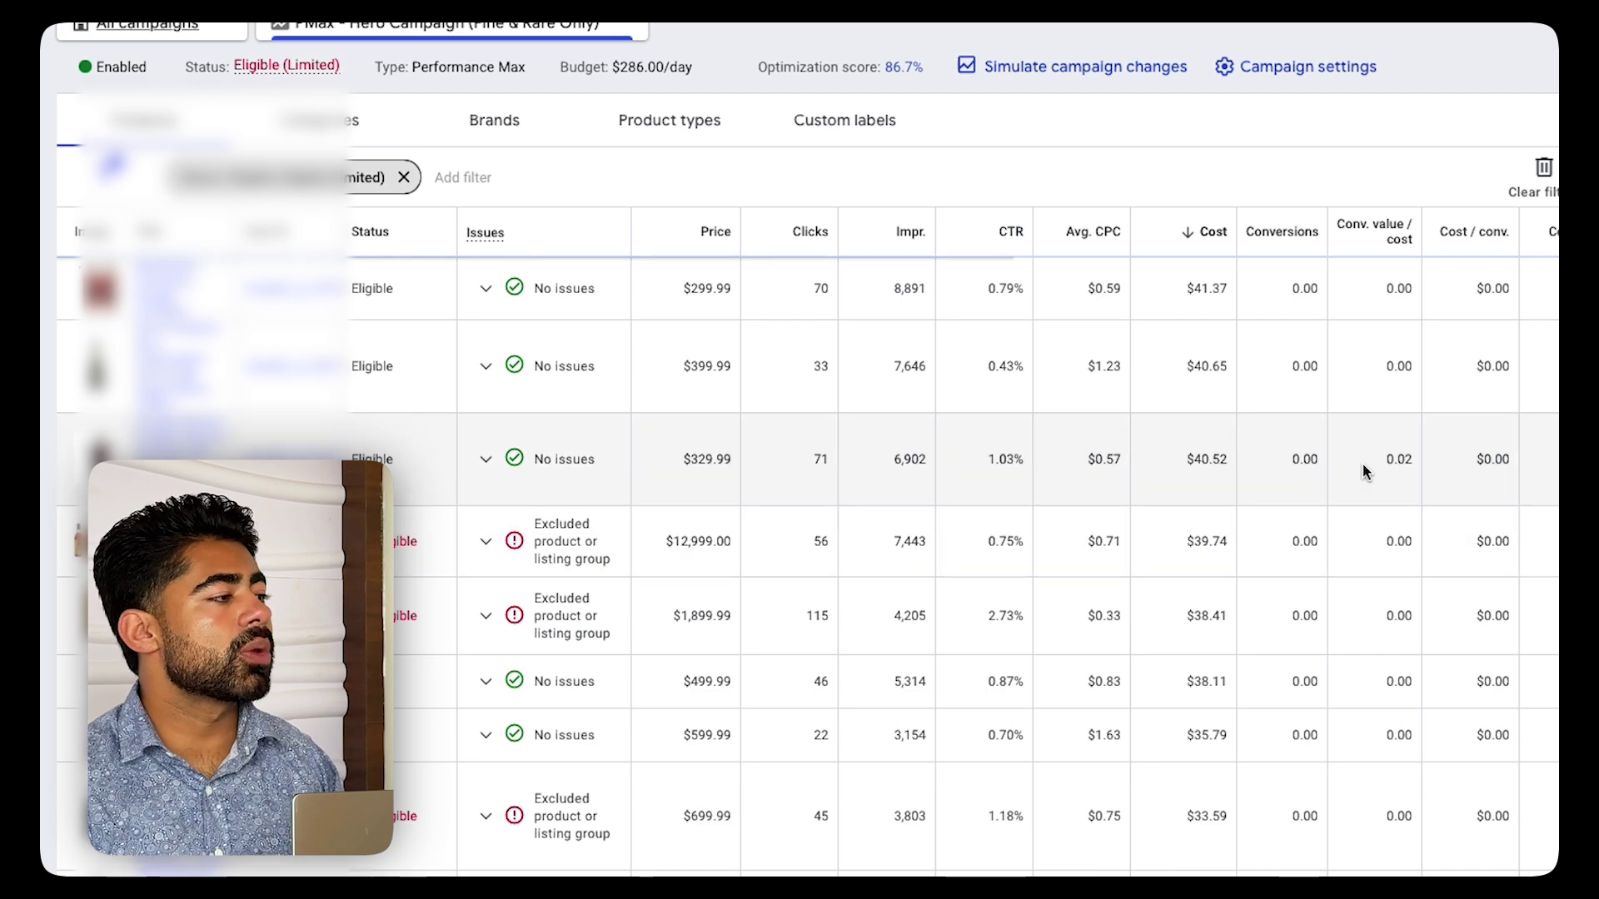
scroll(1391, 375, down, 5)
scroll(1396, 381, down, 5)
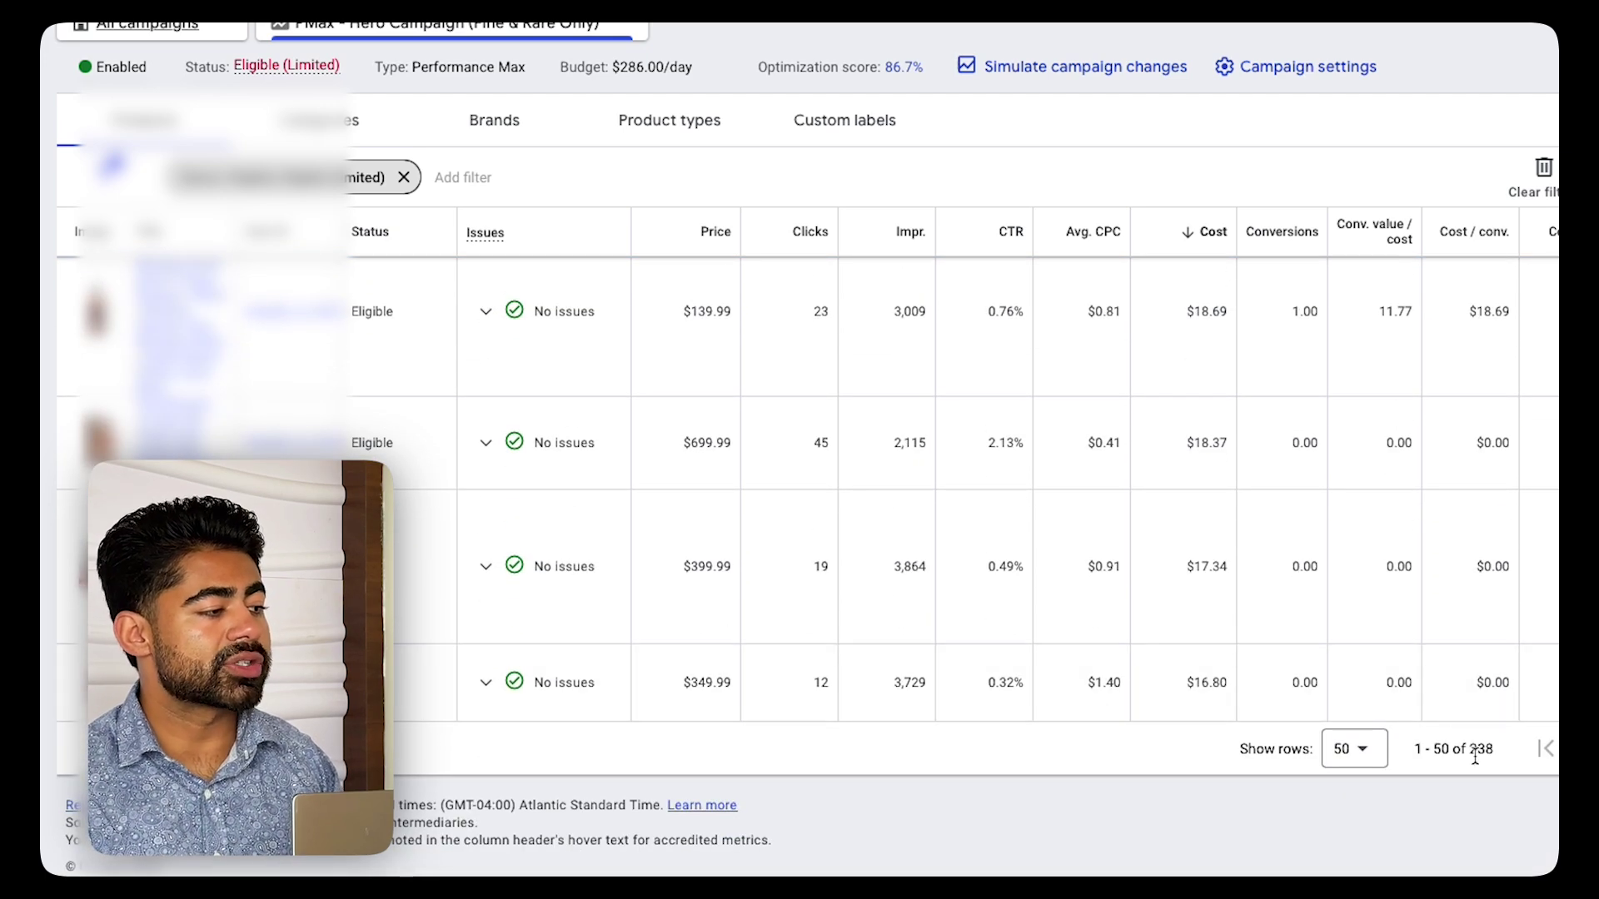
triple_click(1474, 755)
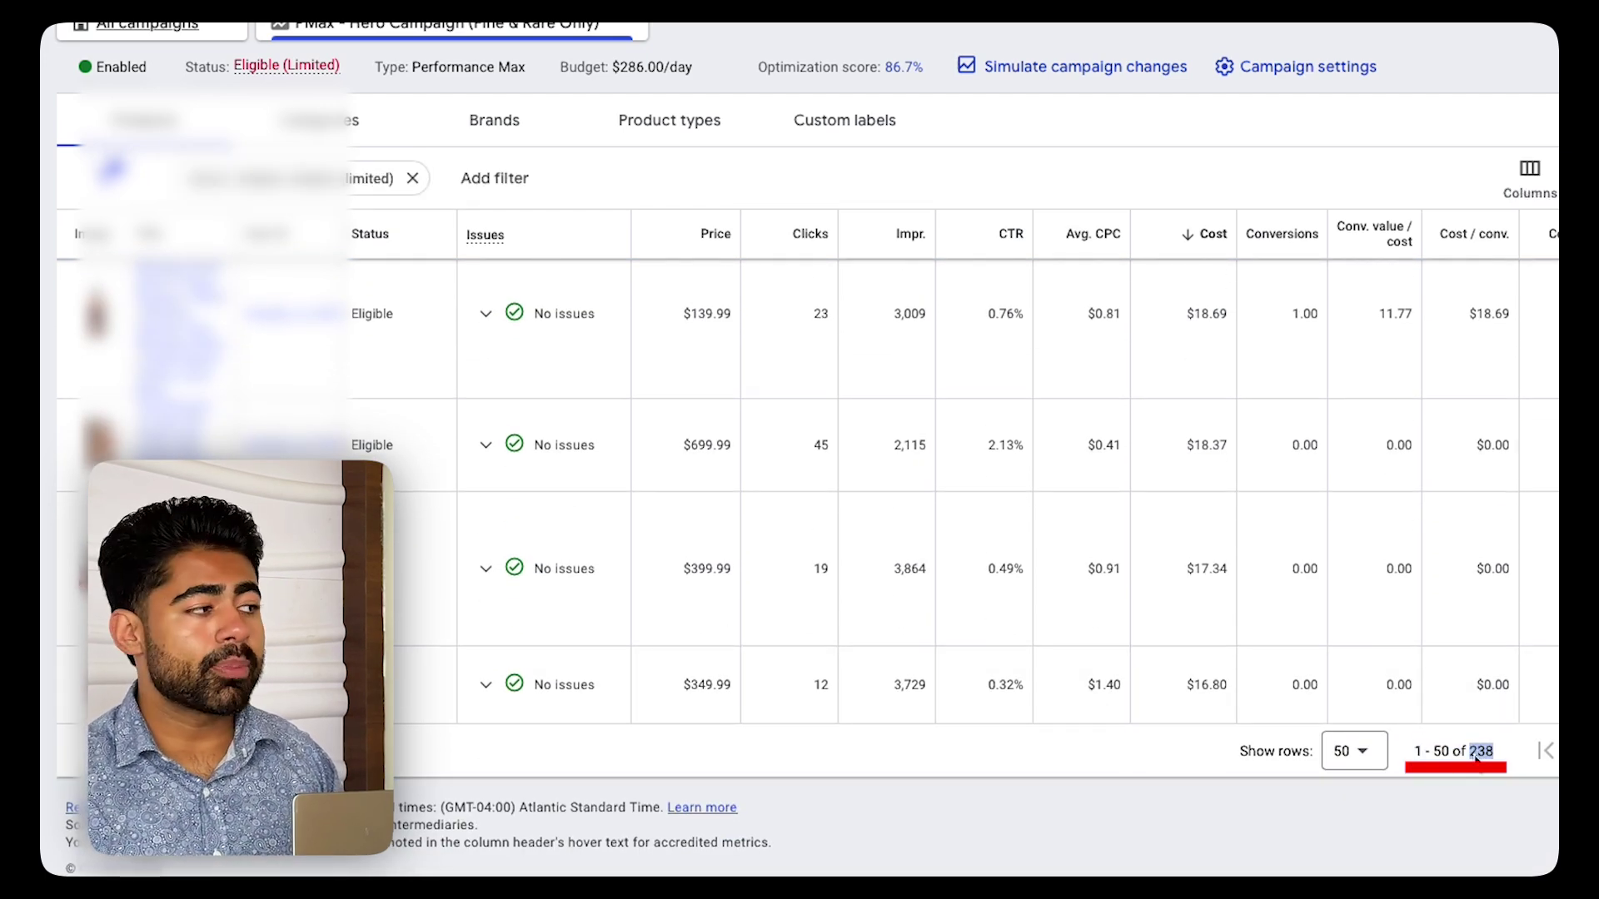
Add a products filter for Clicks < 1.
click(487, 177)
text(clicks)
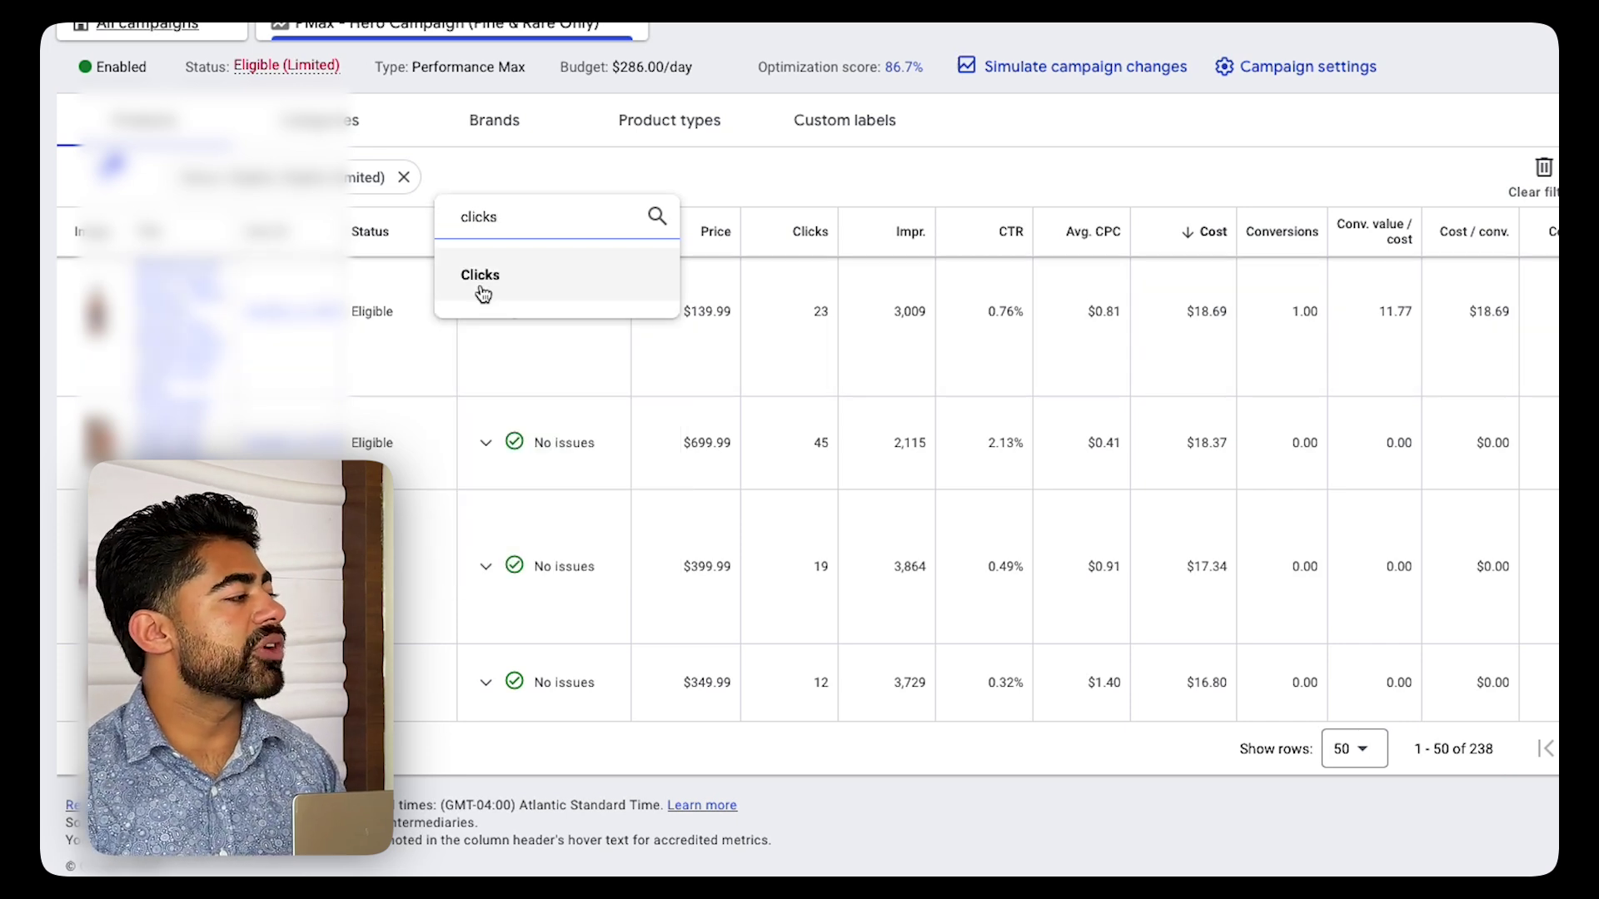
click(482, 293)
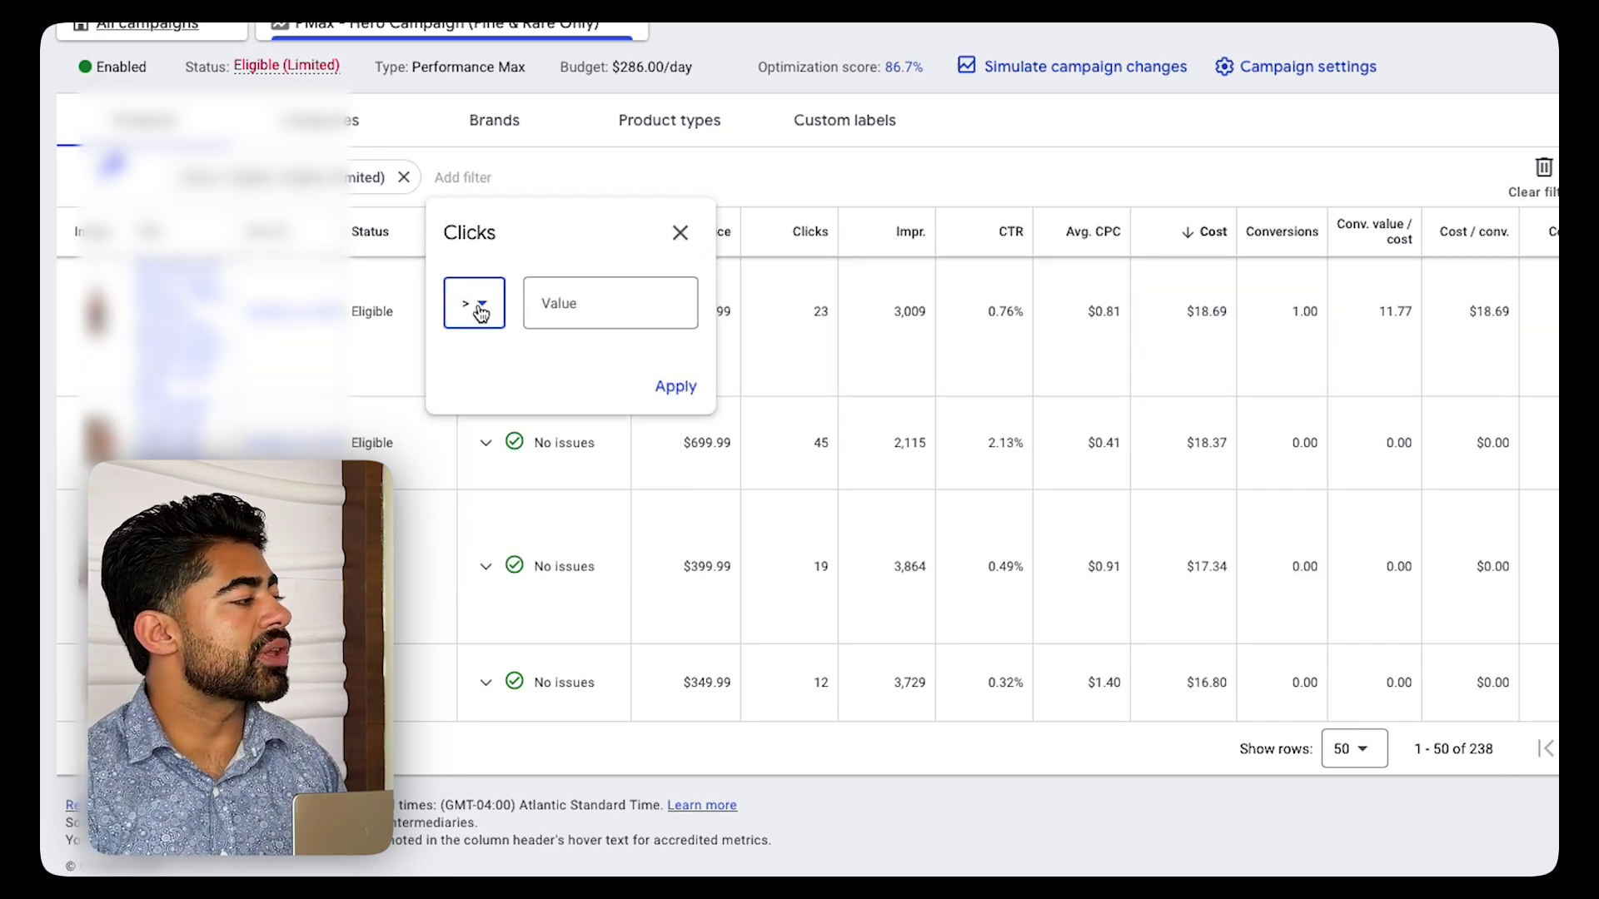
click(474, 308)
click(526, 452)
click(614, 314)
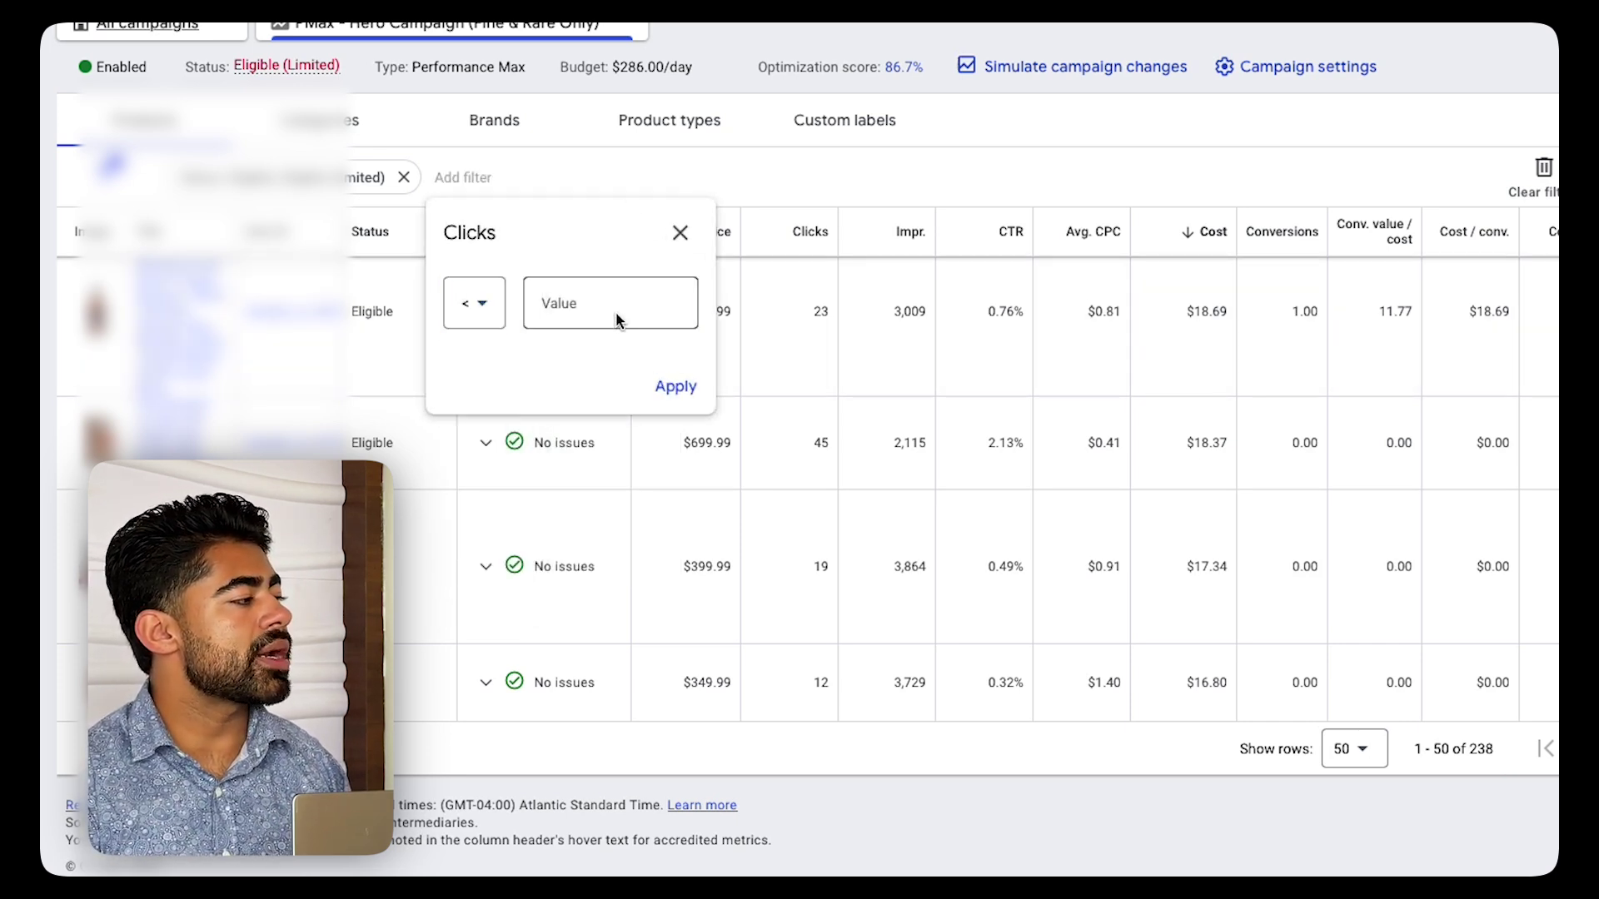
text(1)
click(673, 383)
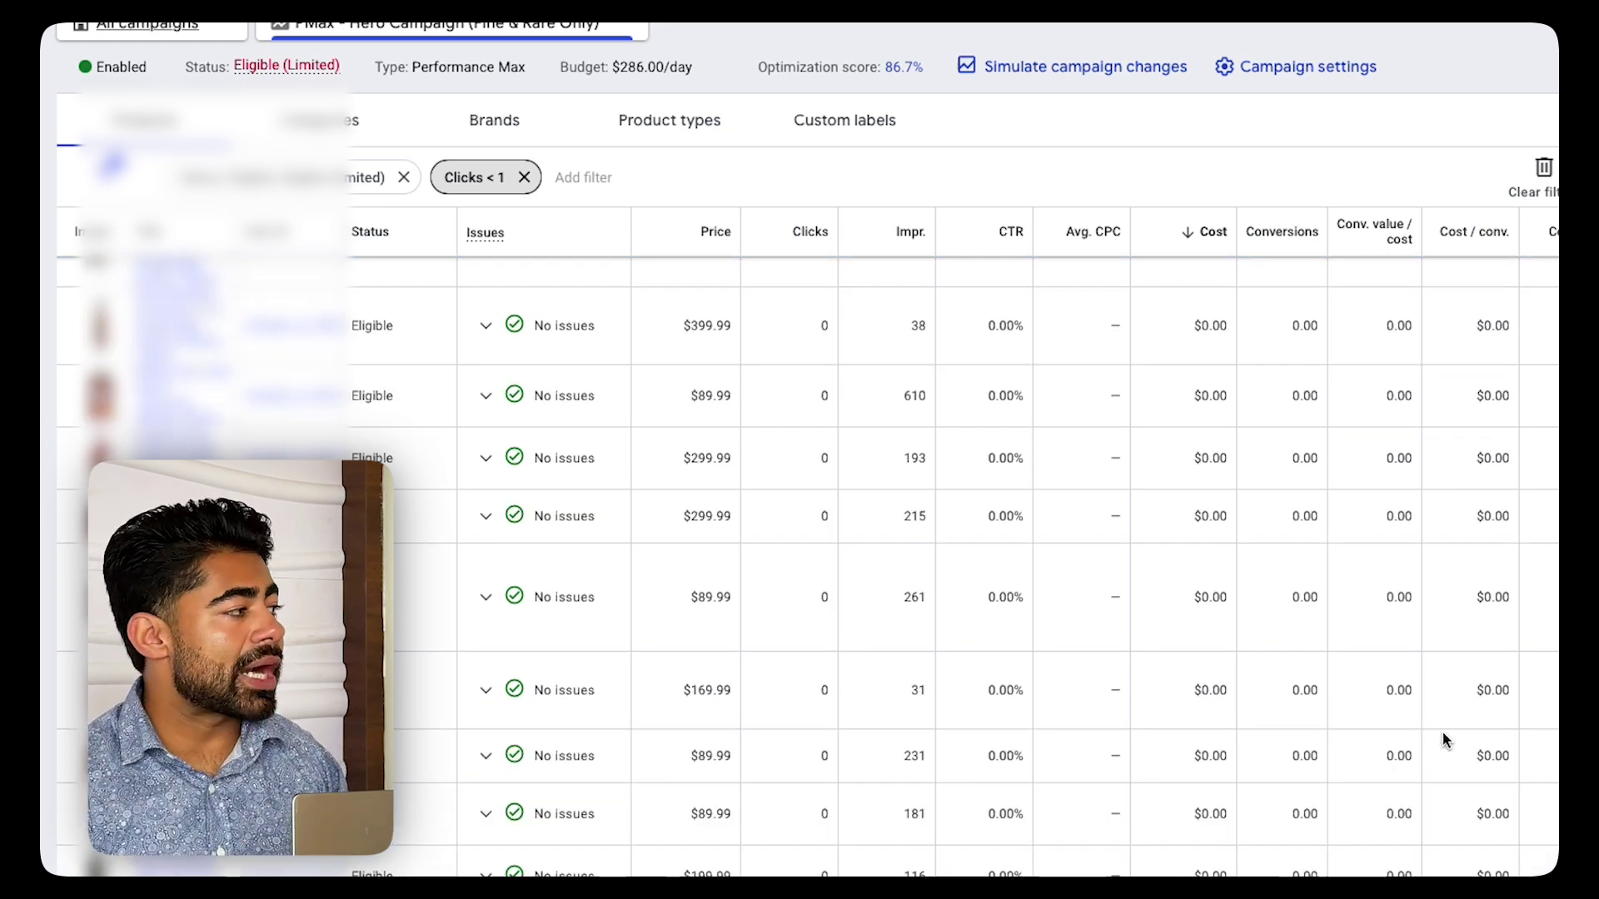
Review the impressions and the number of eligible products that have fewer than one click.
scroll(1443, 740, down, 5)
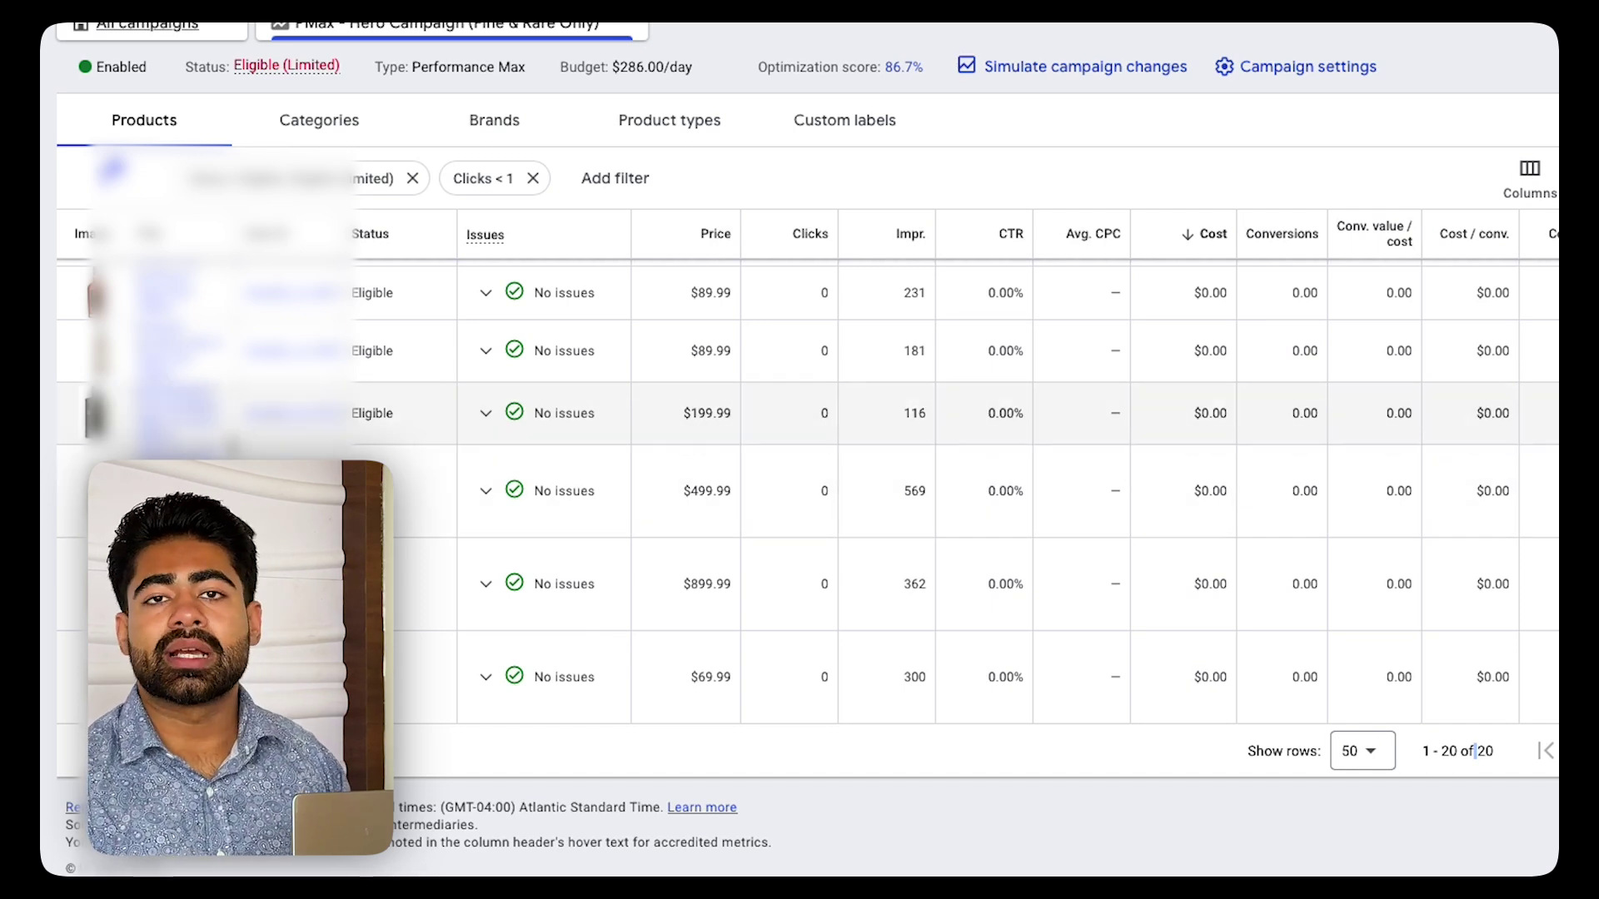
scroll(666, 467, up, 8)
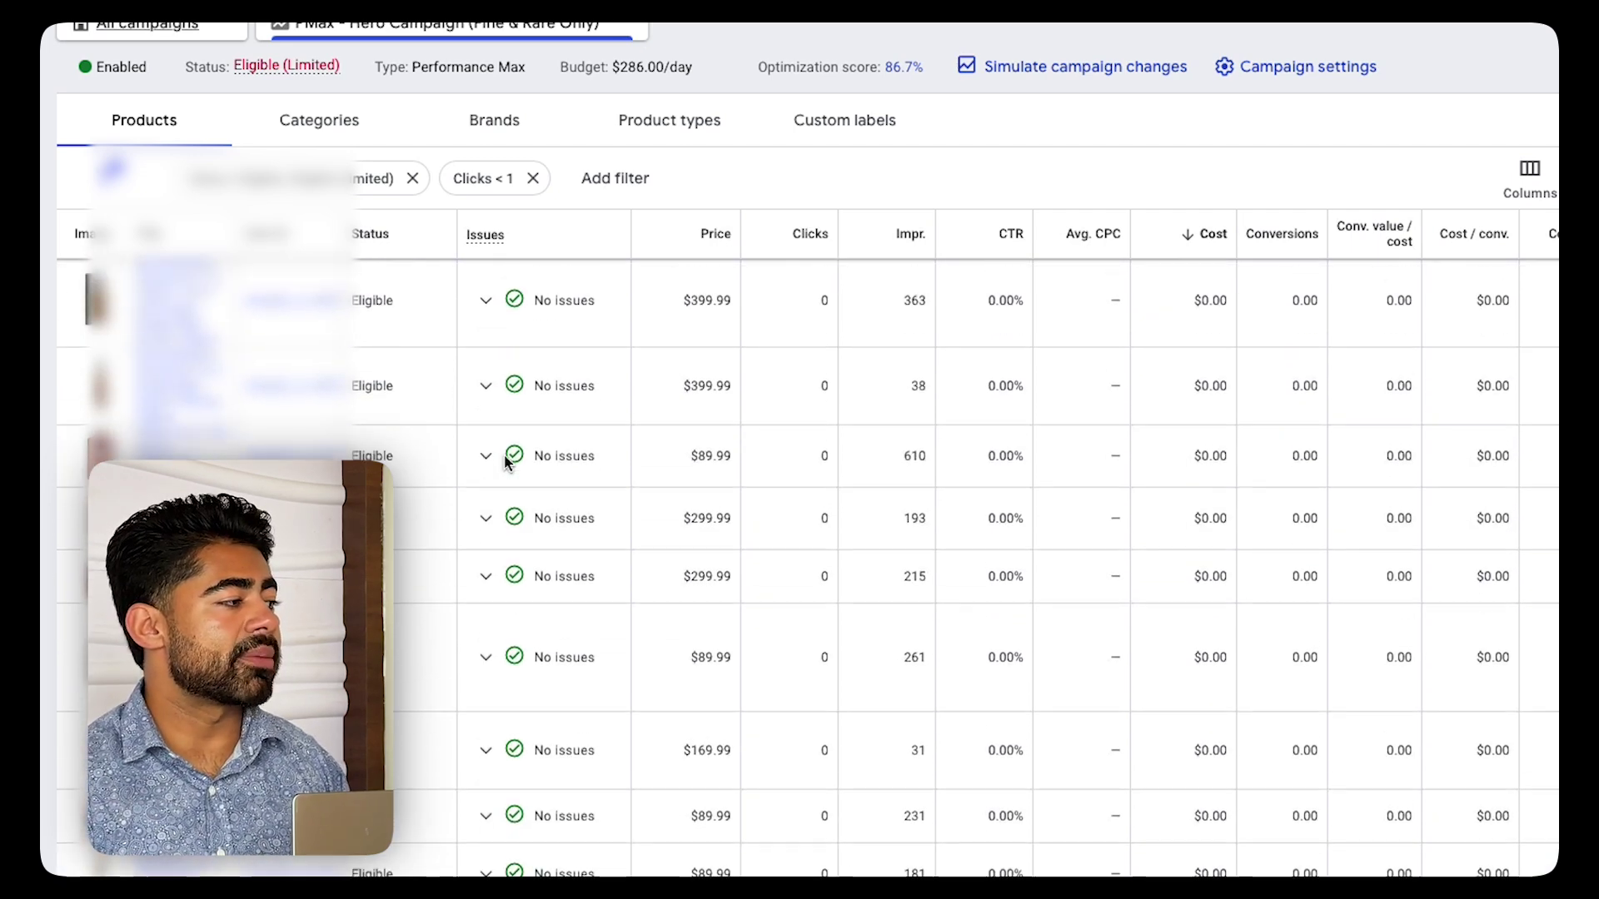
scroll(927, 418, up, 5)
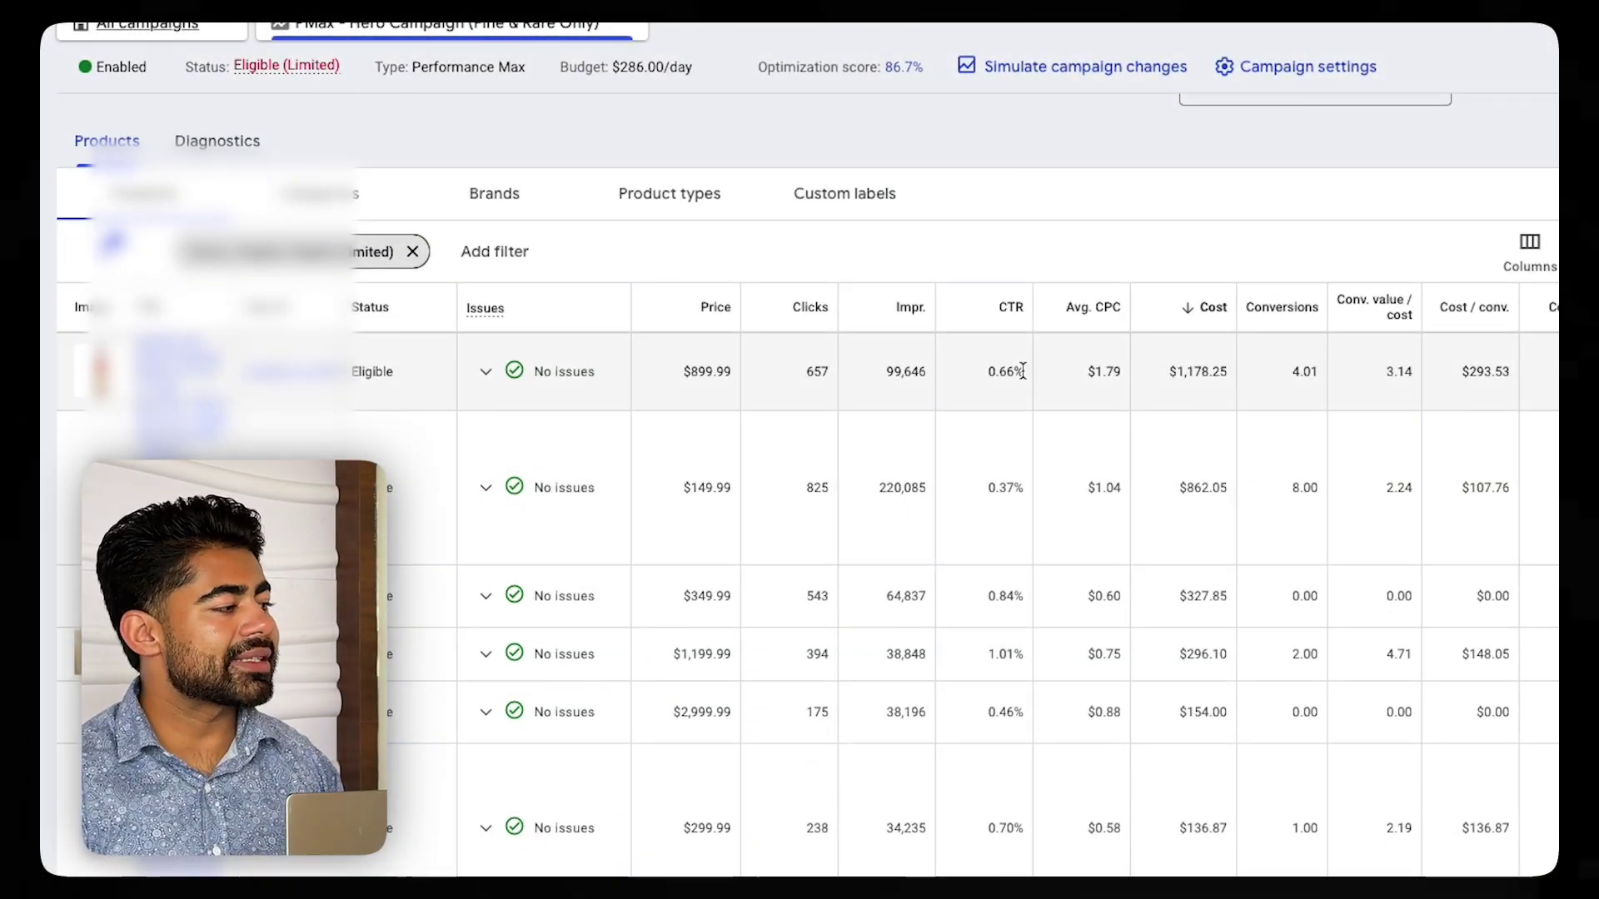
Compare the click-through rates of the highest-spending products in the Performance Max campaign with their impressions and clicks.
scroll(998, 506, down, 4)
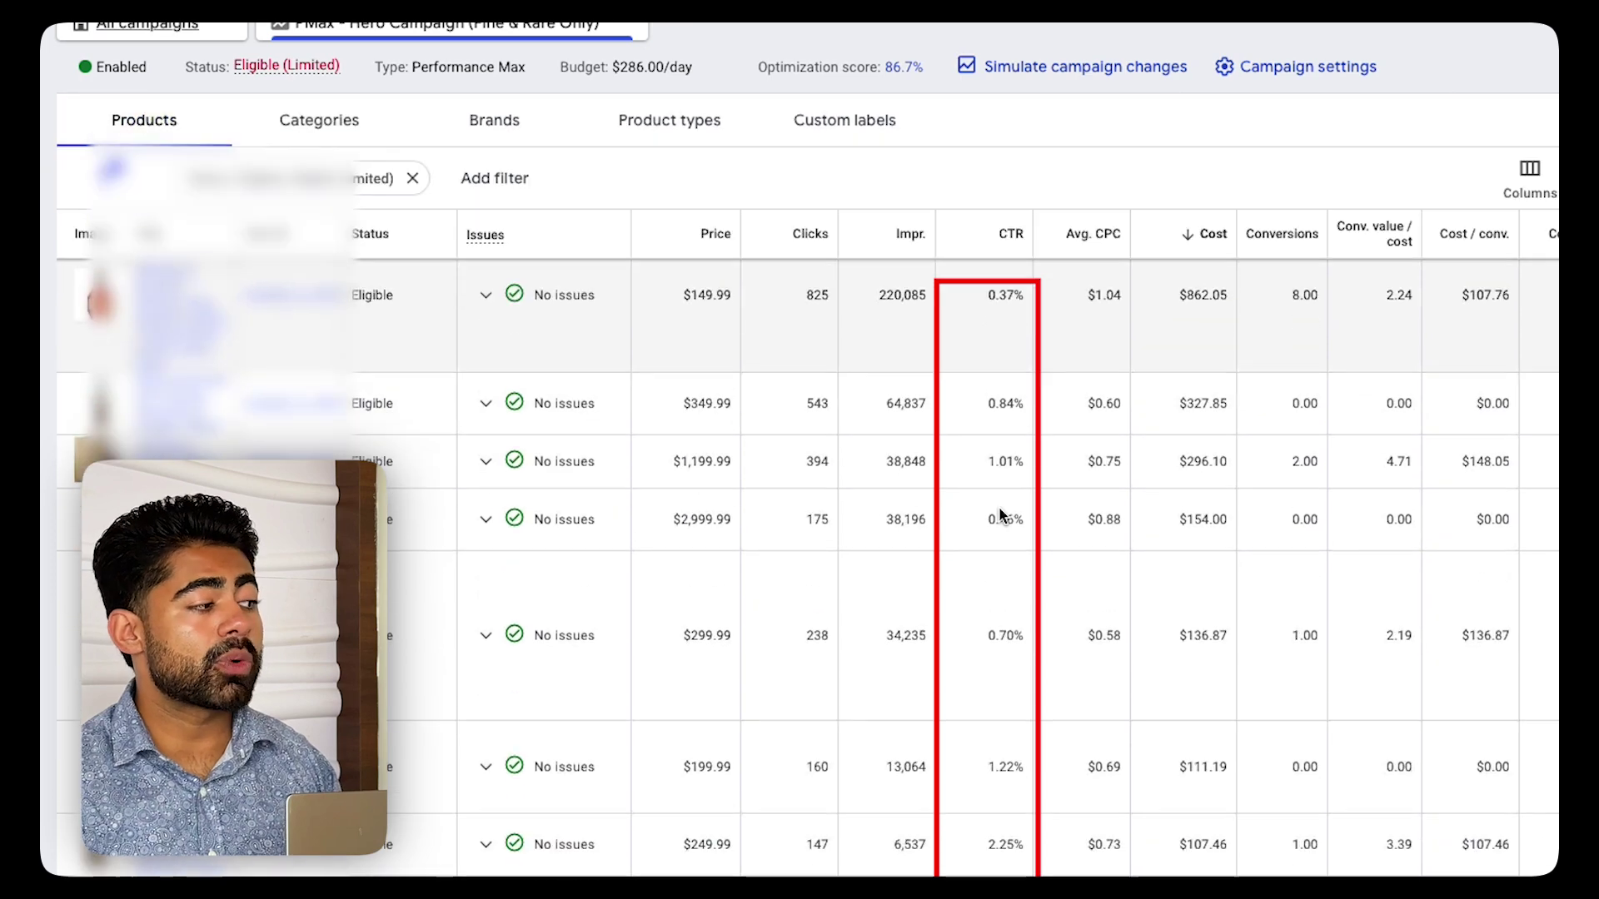
double_click(1007, 562)
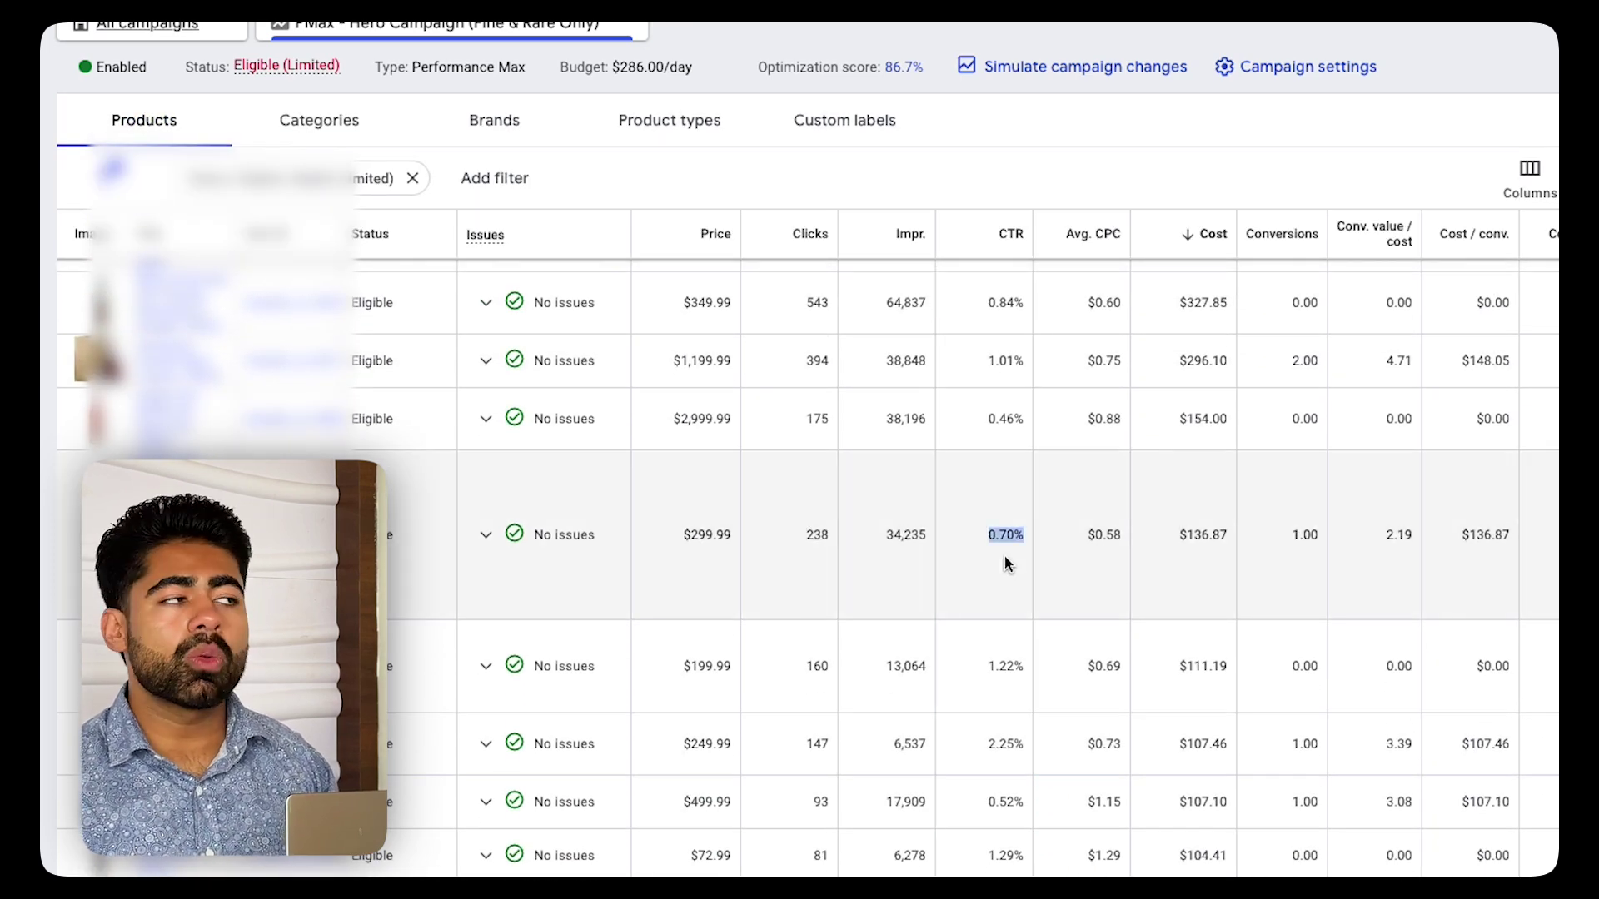
scroll(1006, 561, down, 7)
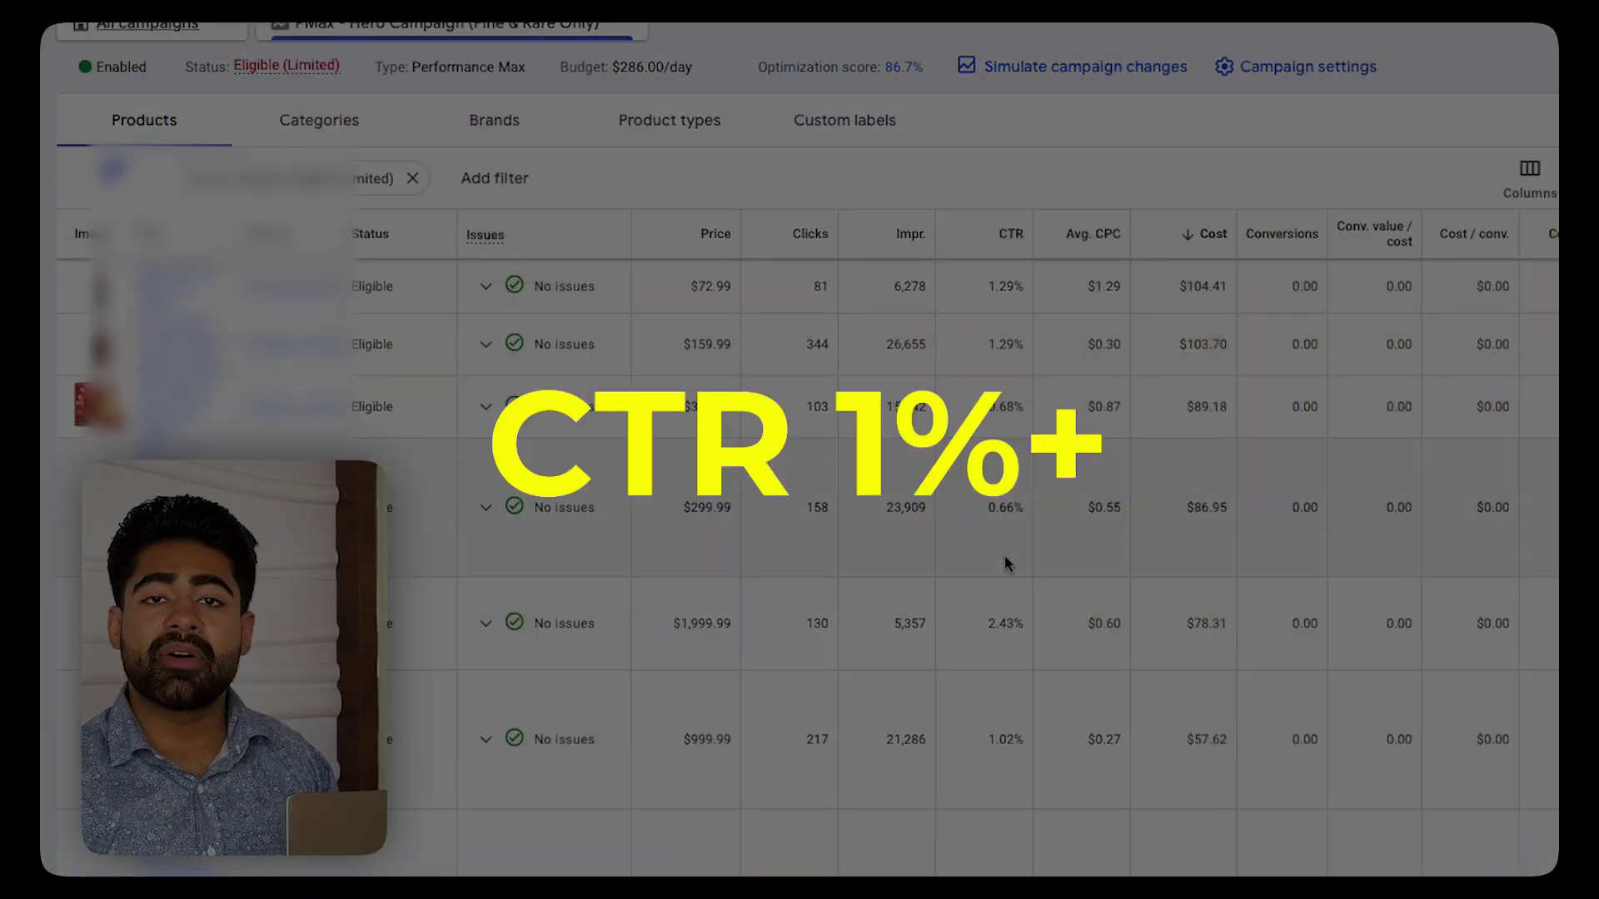
scroll(1004, 563, up, 10)
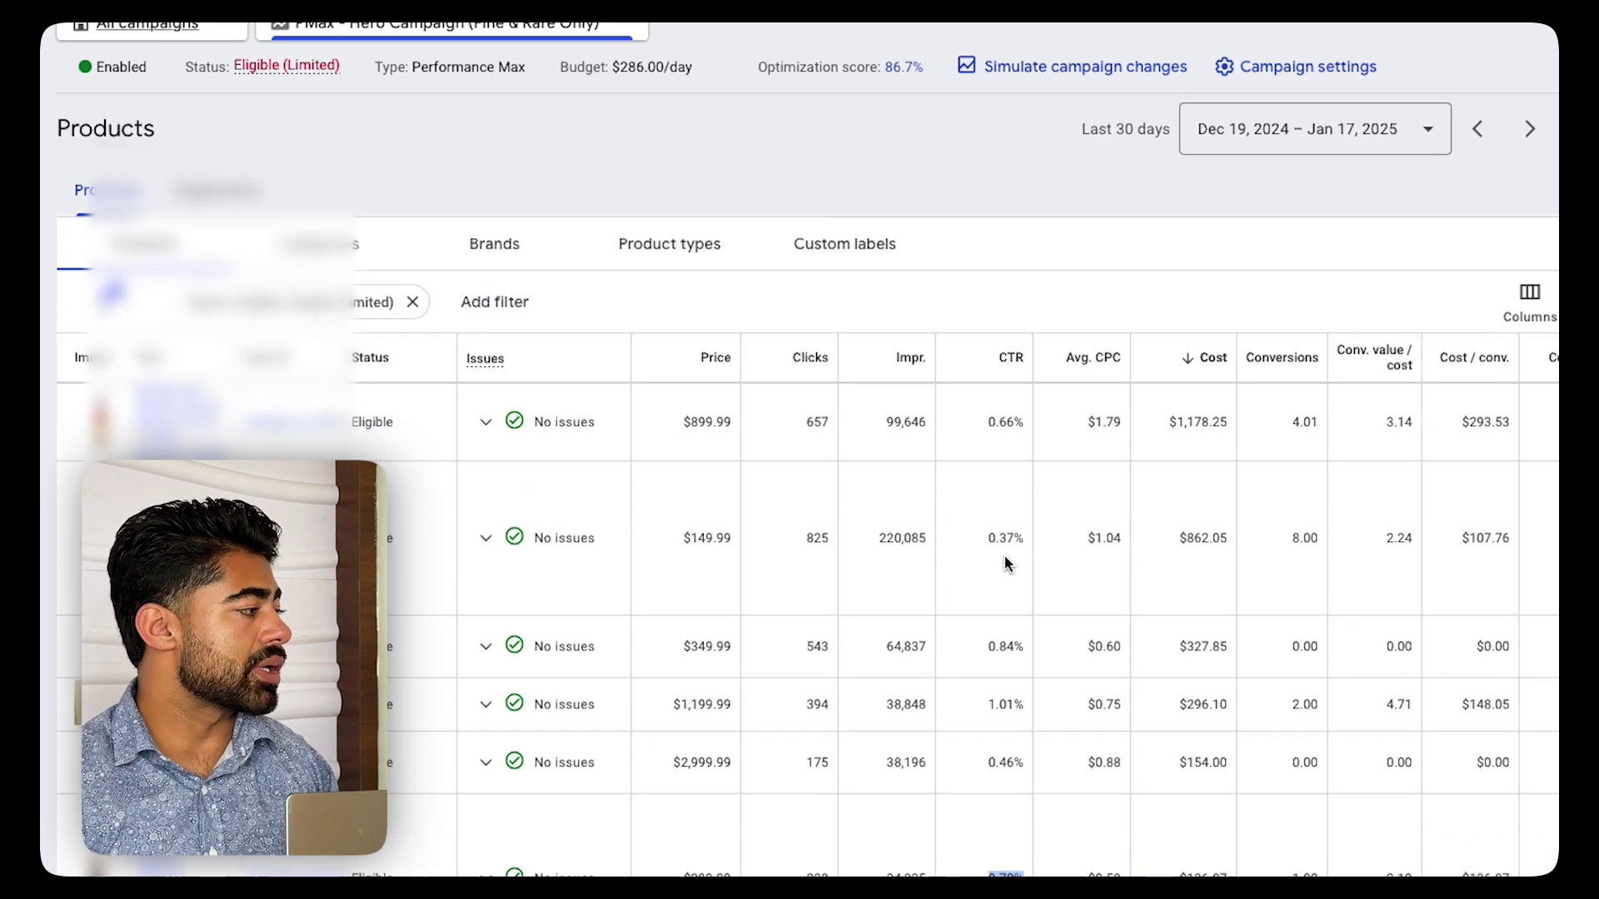
scroll(846, 576, down, 2)
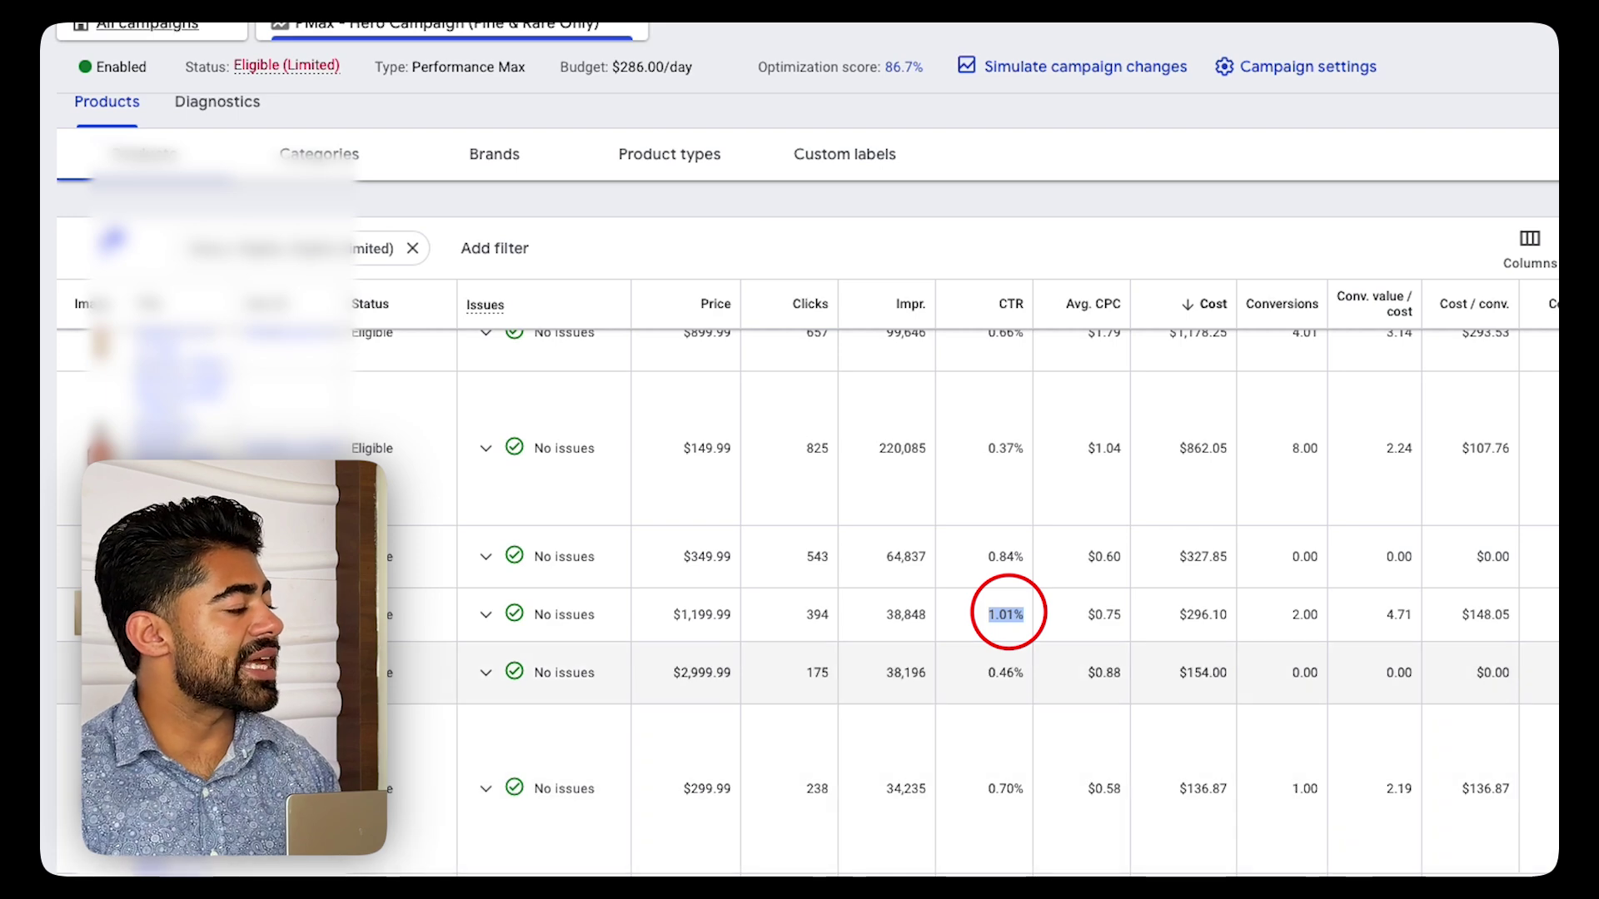
scroll(701, 630, up, 2)
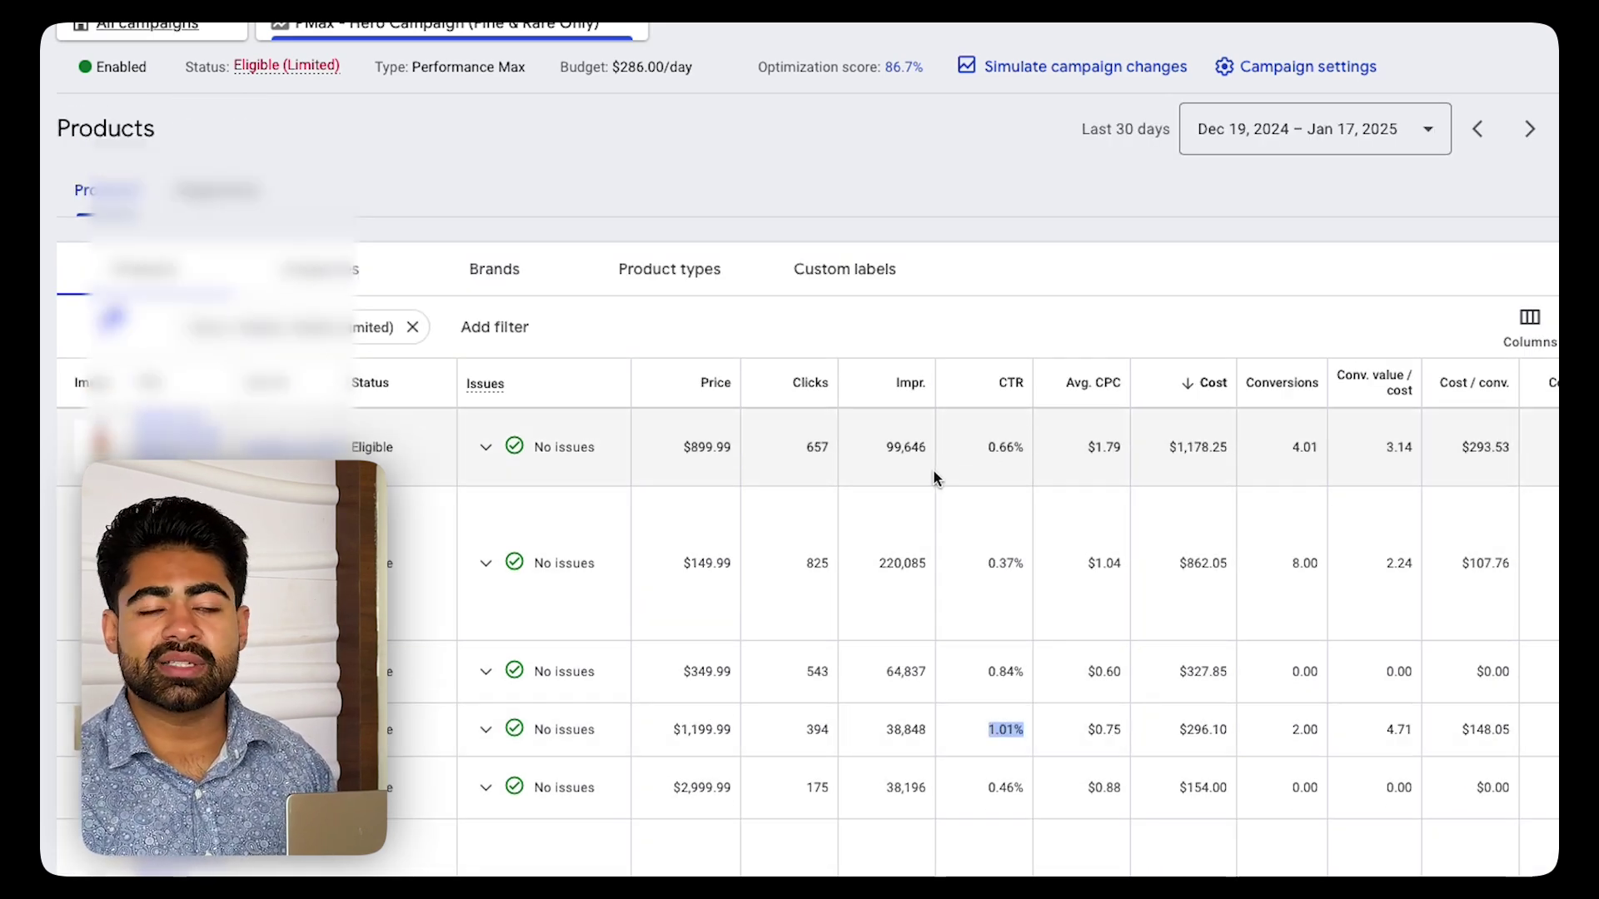
scroll(932, 476, down, 2)
click(991, 636)
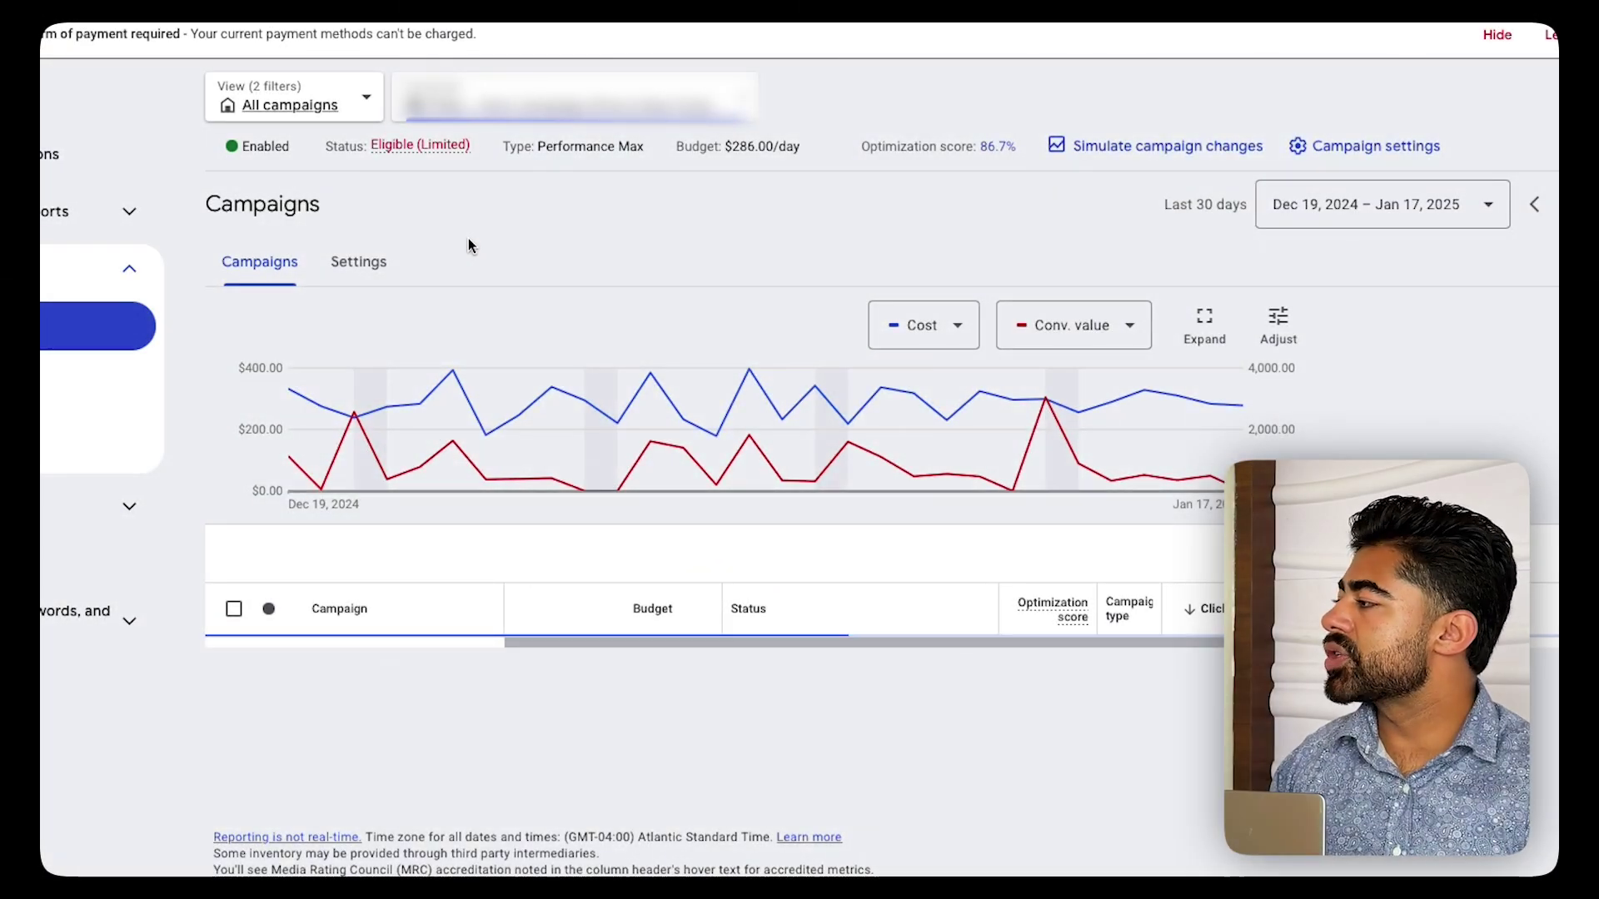
Open the Performance Max campaign's settings, check its bidding strategy and target return on ad spend option, and close the bidding section without changes.
click(355, 258)
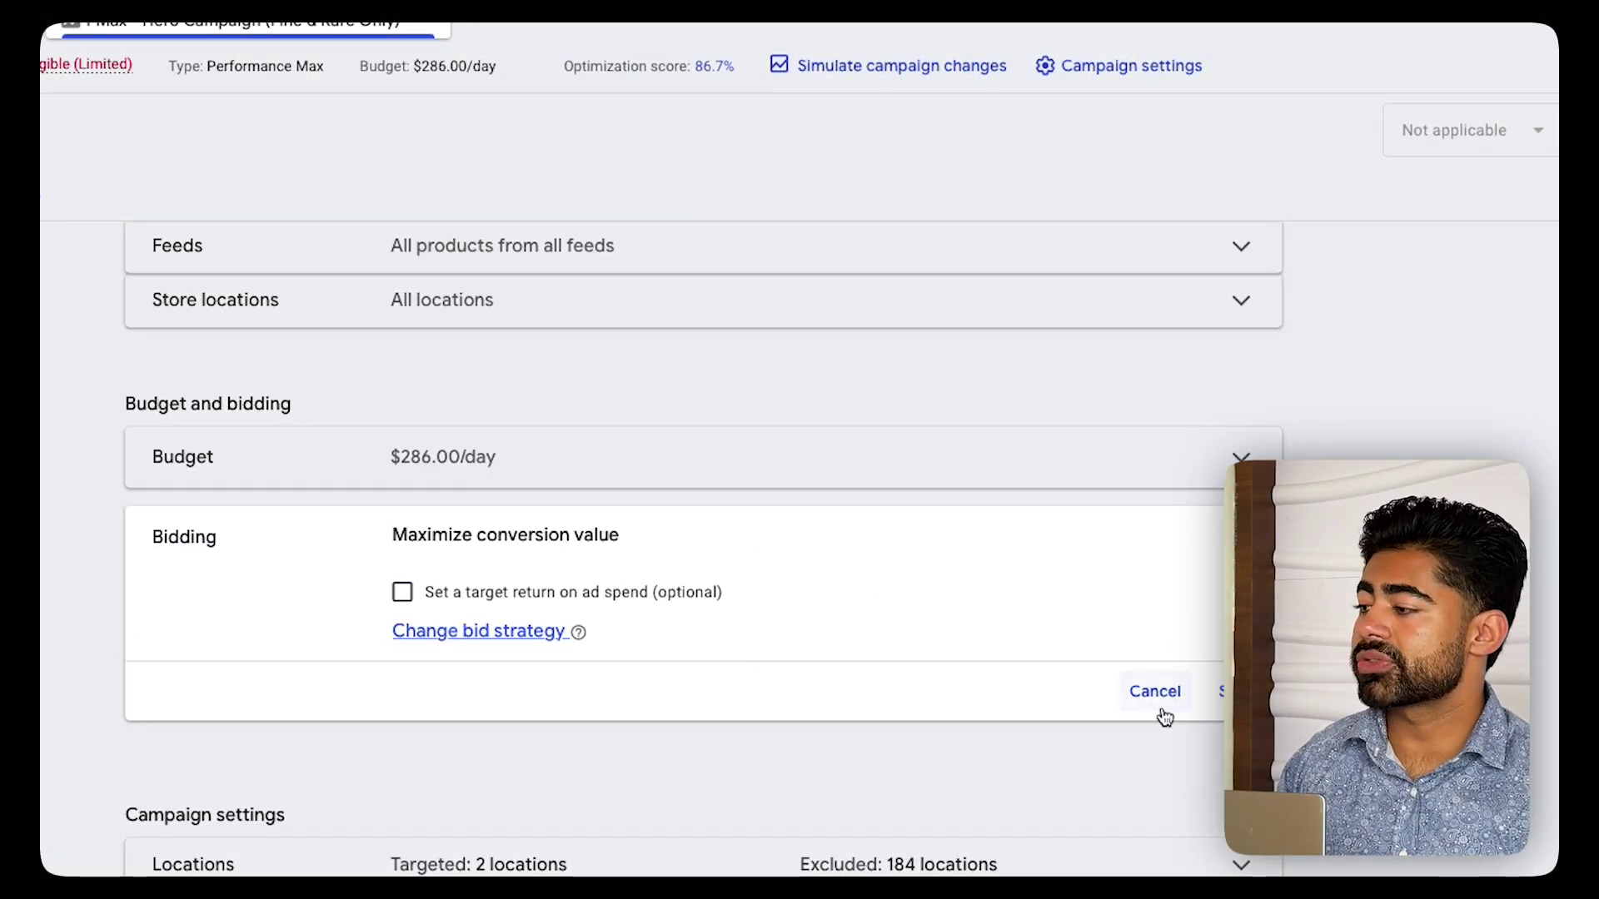
click(1164, 711)
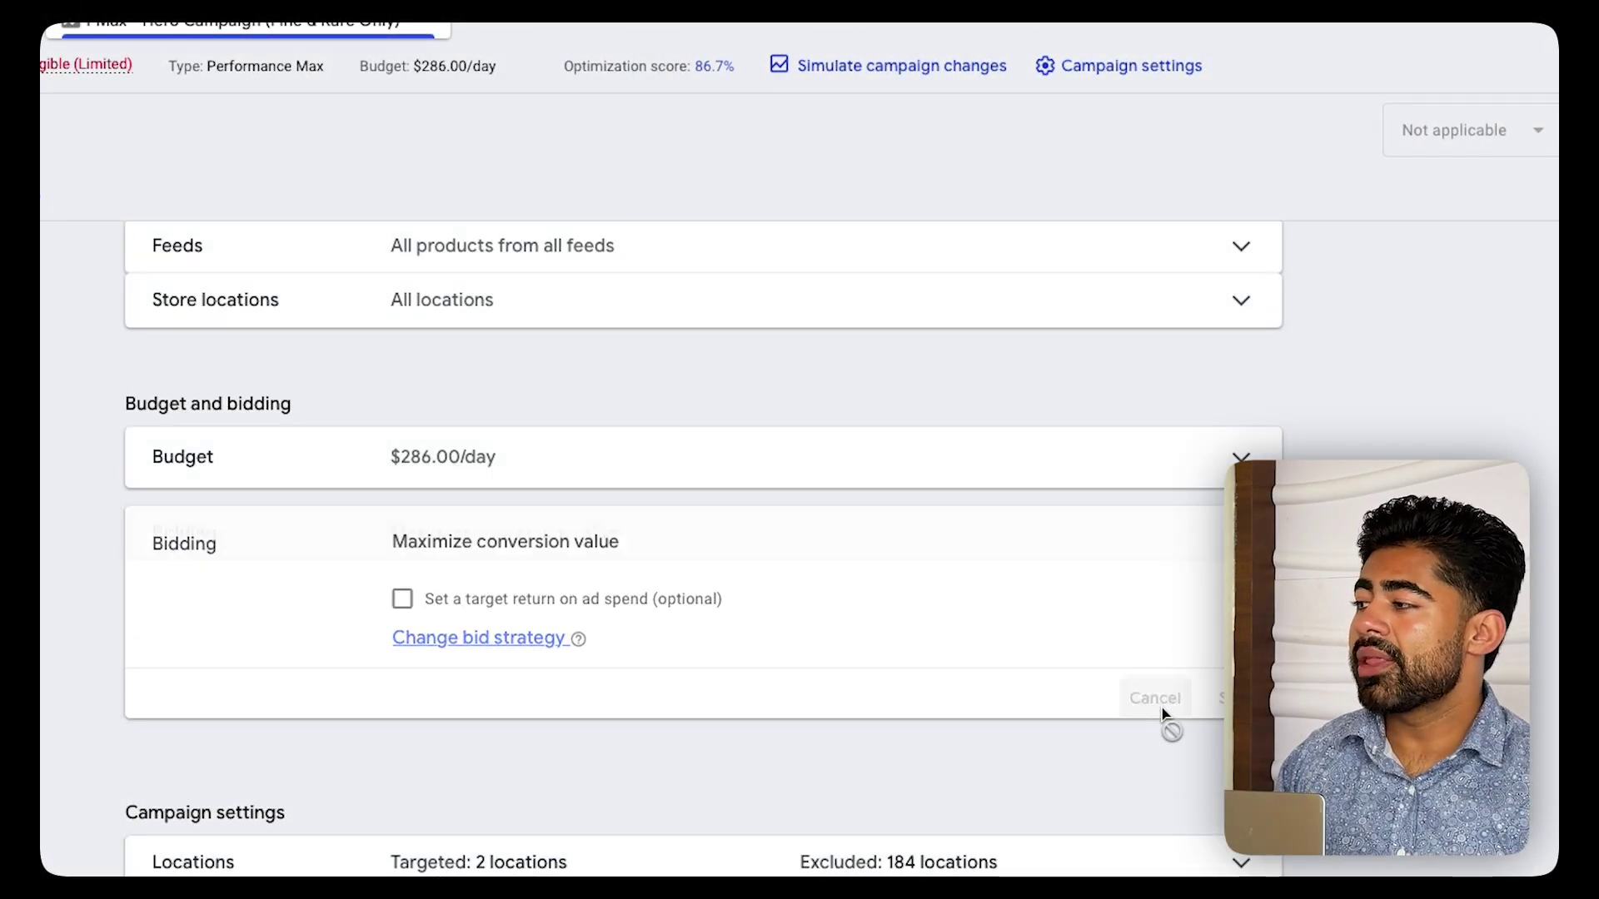
scroll(1182, 632, up, 3)
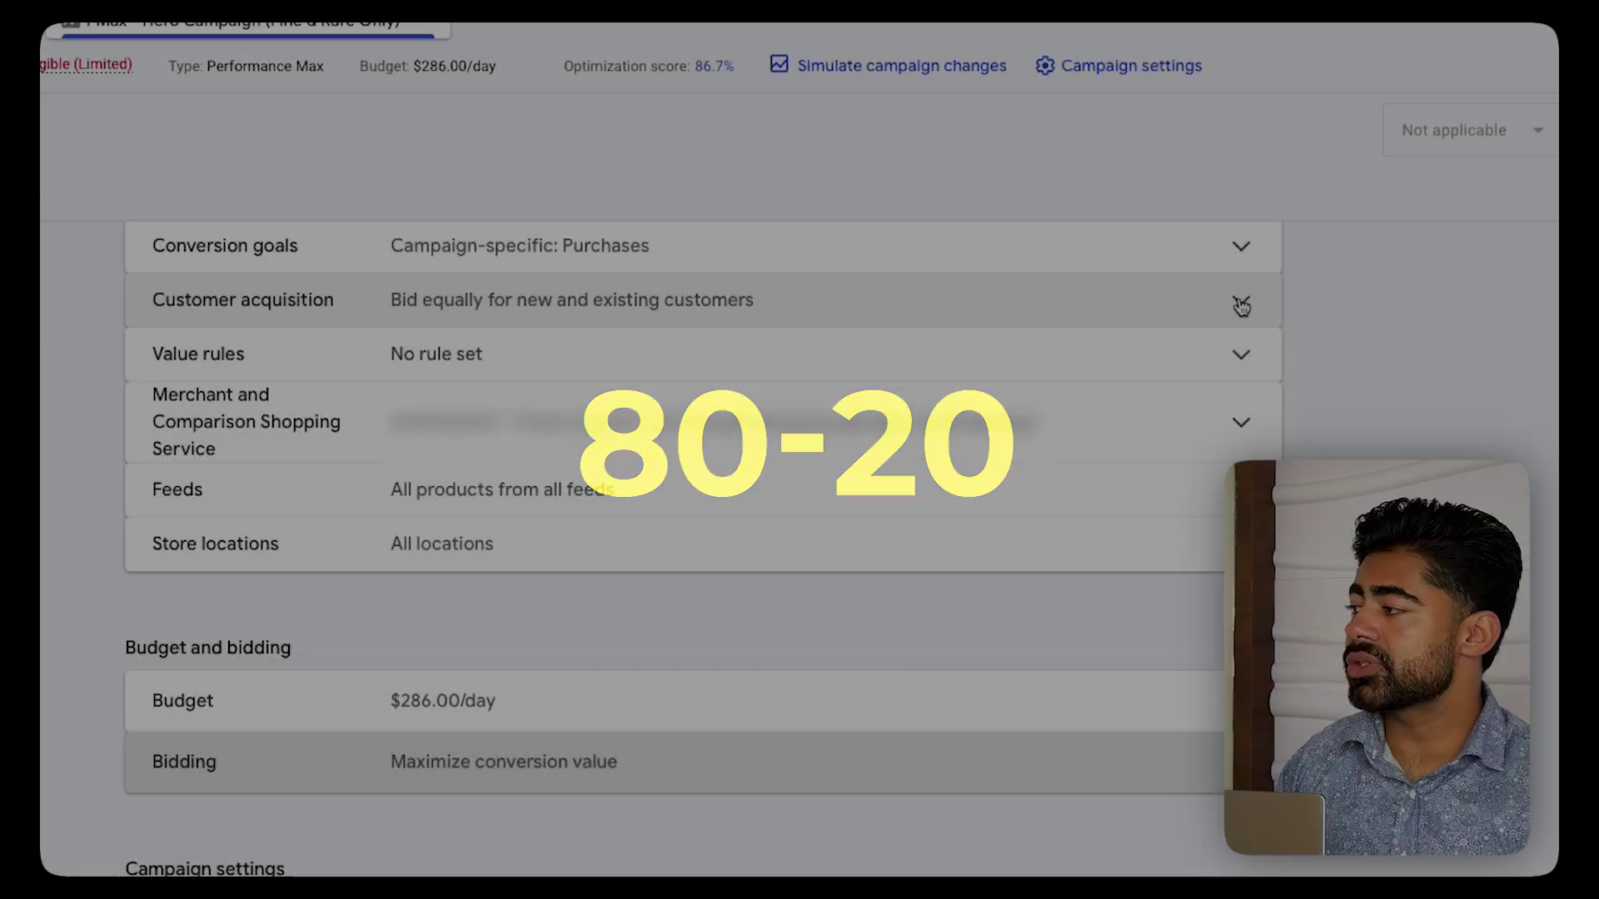
In the customer acquisition settings, turn on optimizing the campaign for acquiring new customers and choose Only bid for new customers.
click(1241, 301)
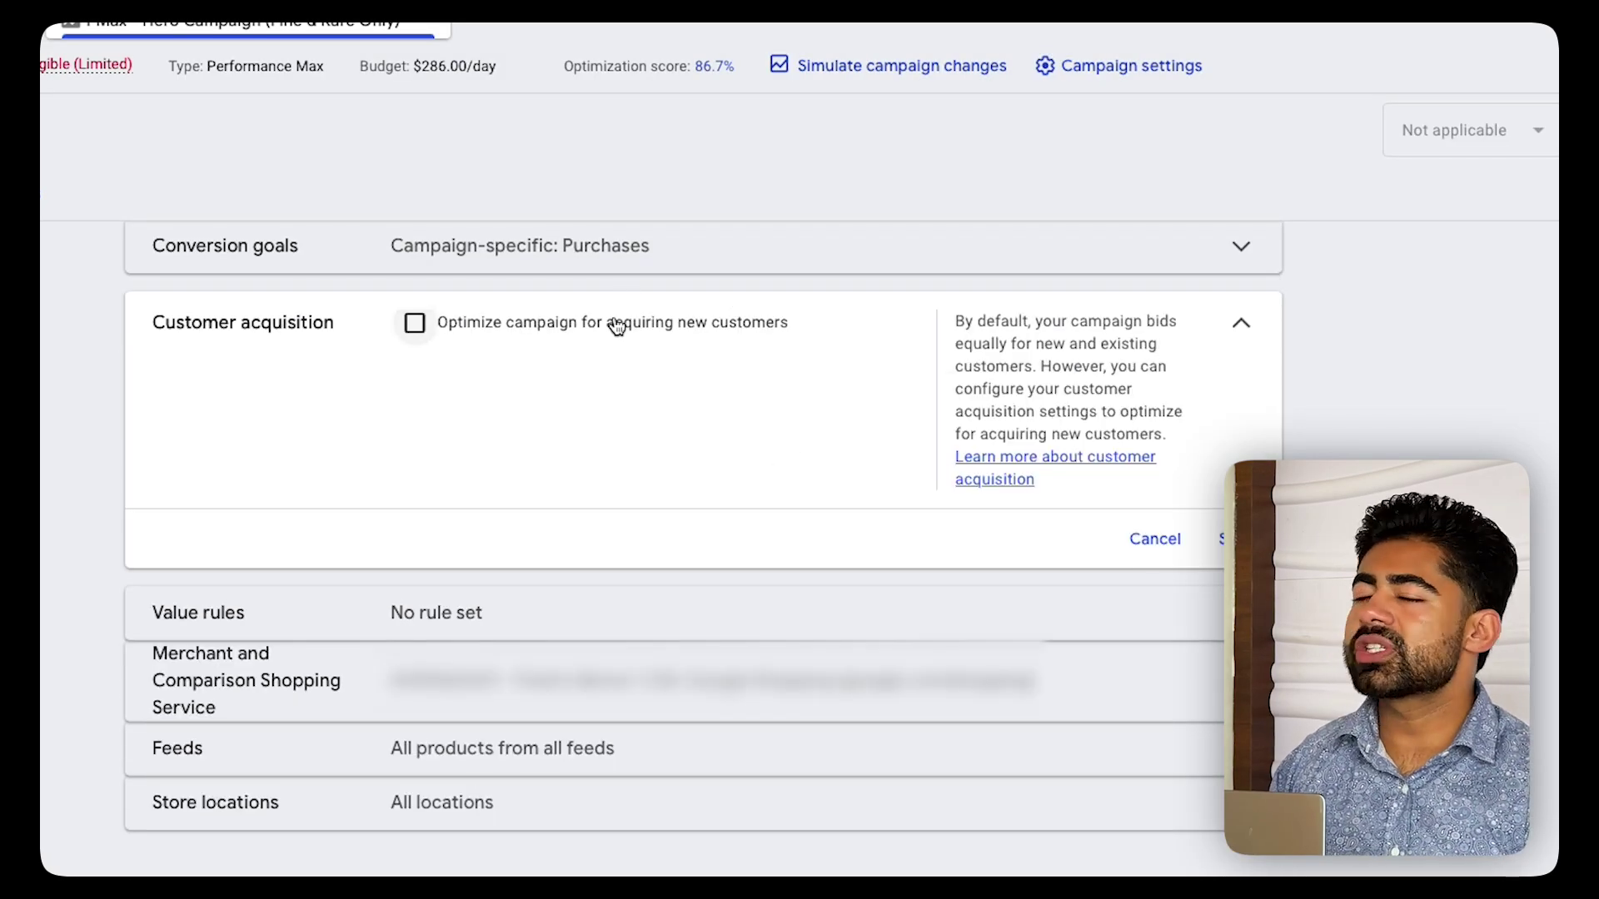
click(616, 325)
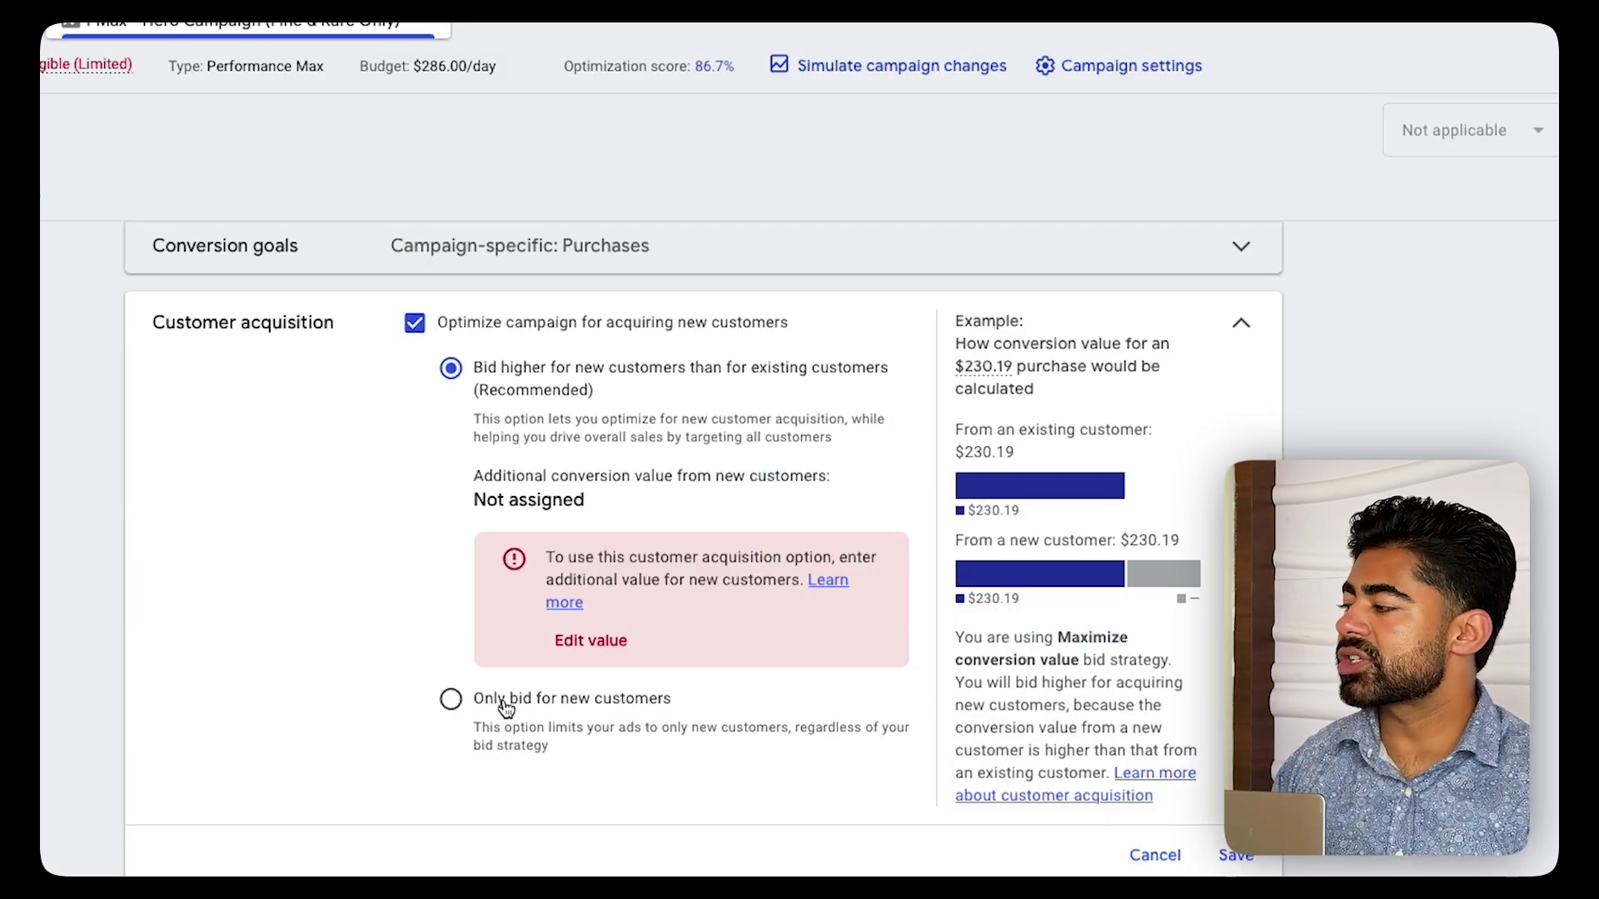
click(451, 699)
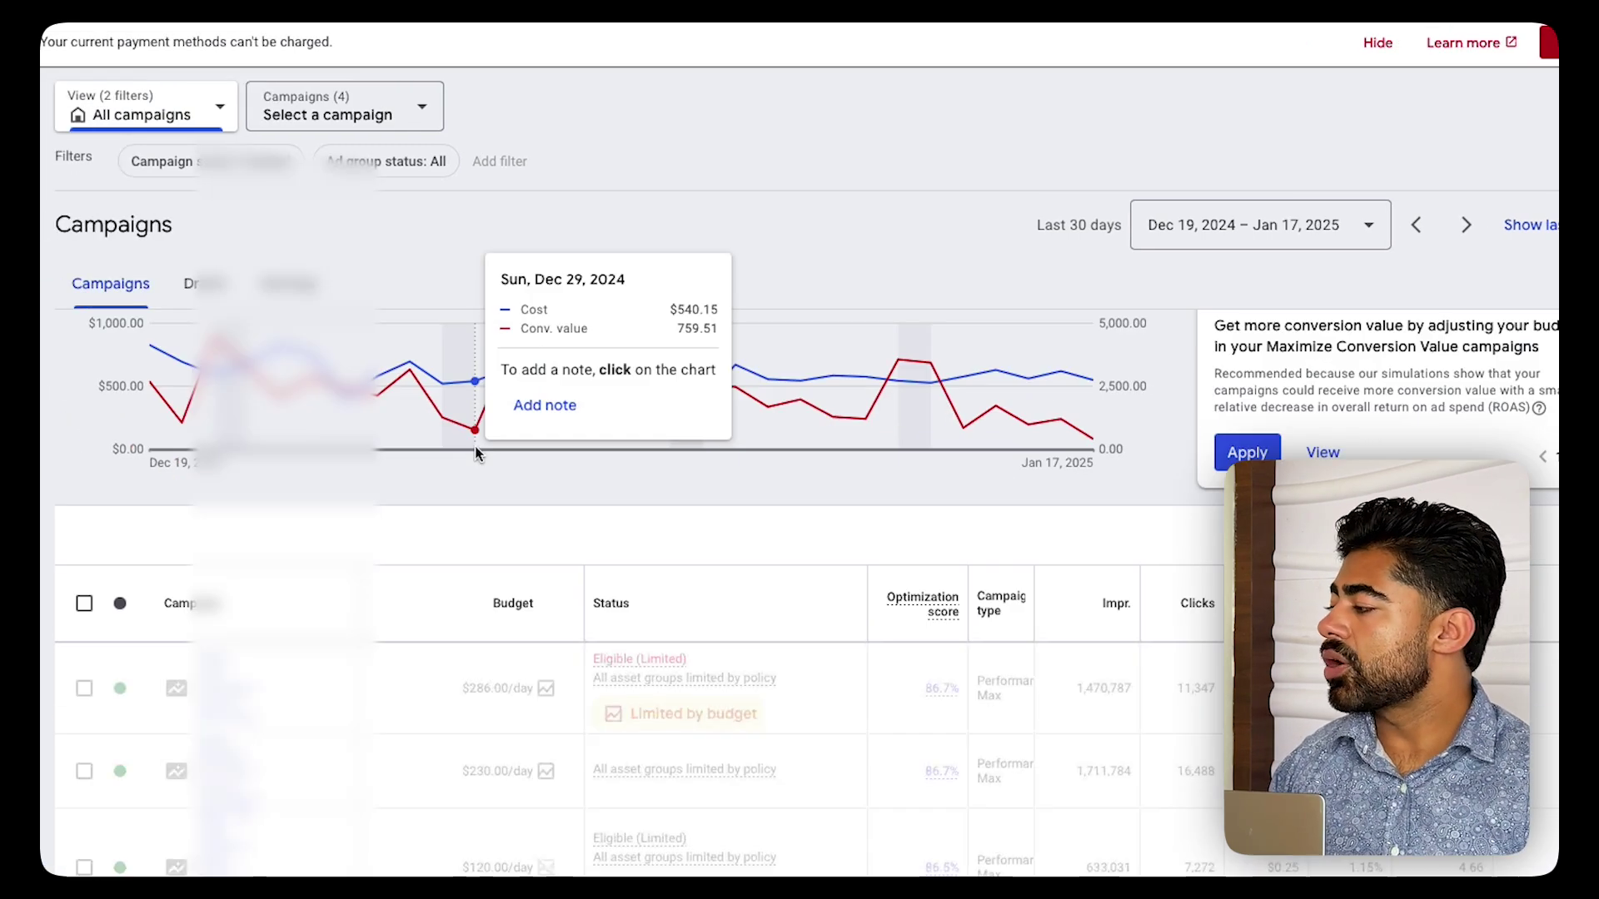
Examine the four campaigns in the all-campaigns table, comparing their budgets, statuses, CTR, ROAS and cost.
scroll(313, 751, down, 3)
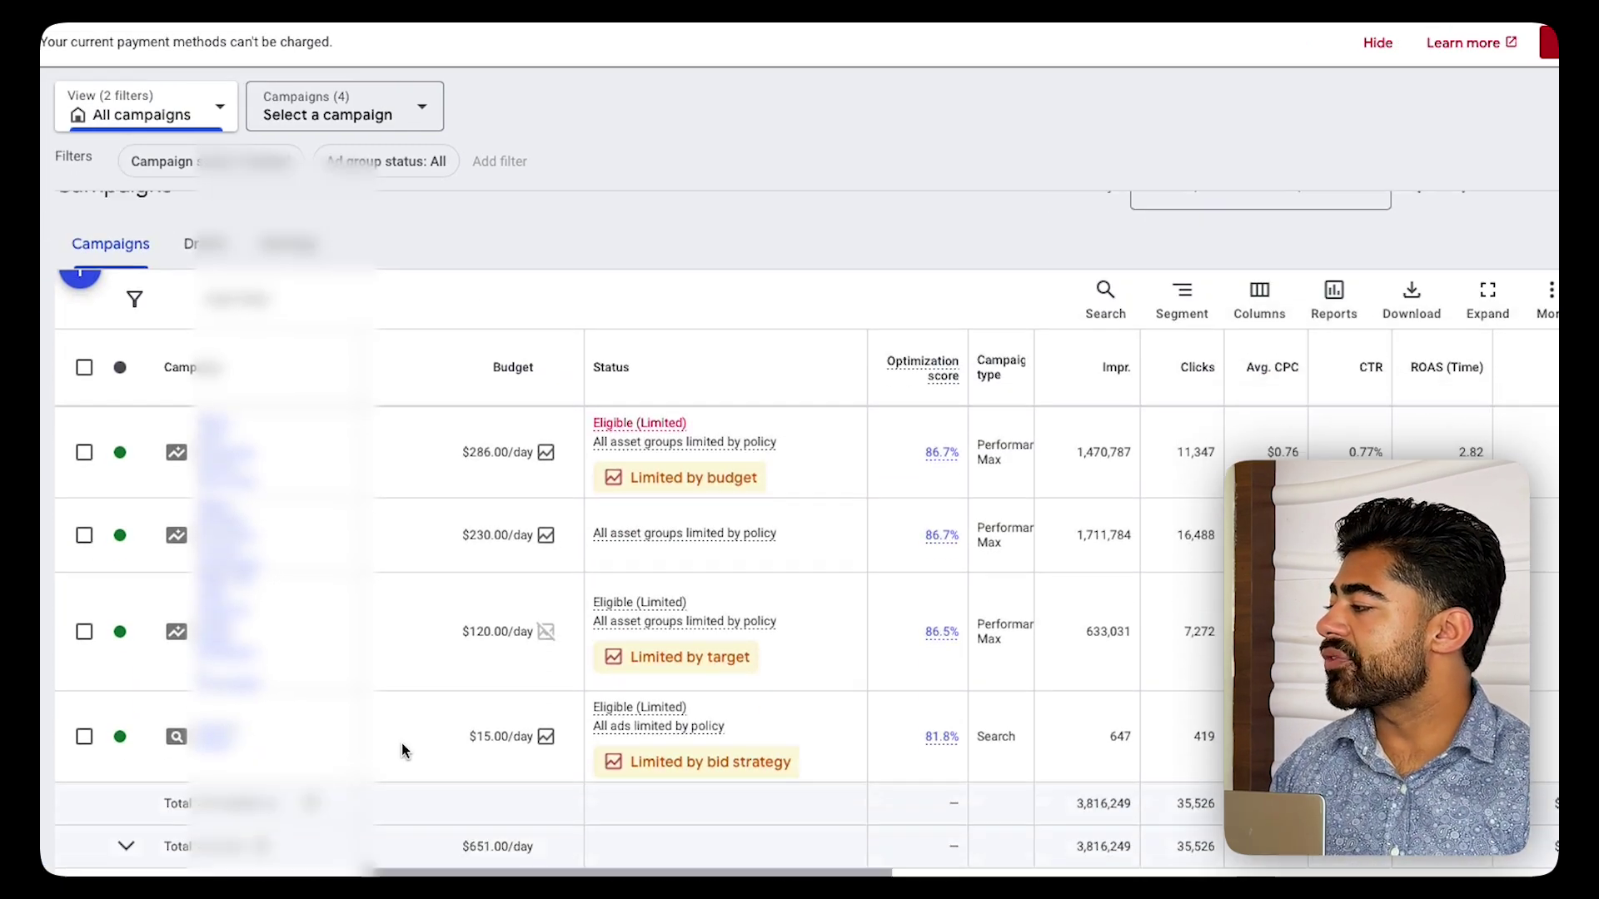
scroll(402, 751, down, 1)
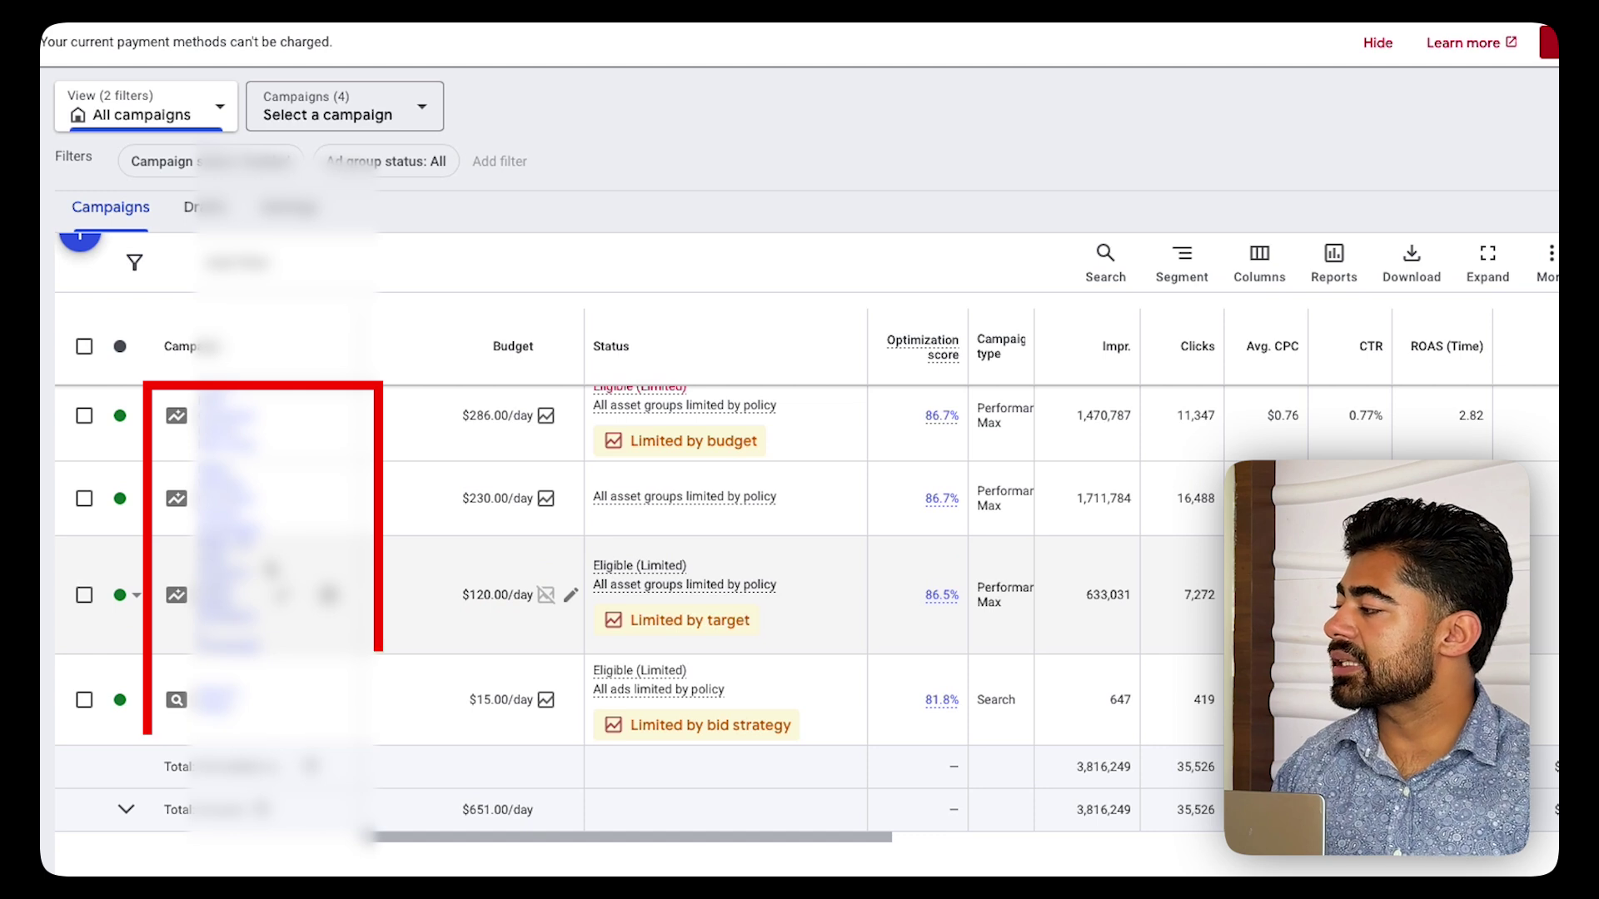
scroll(800, 533, up, 1)
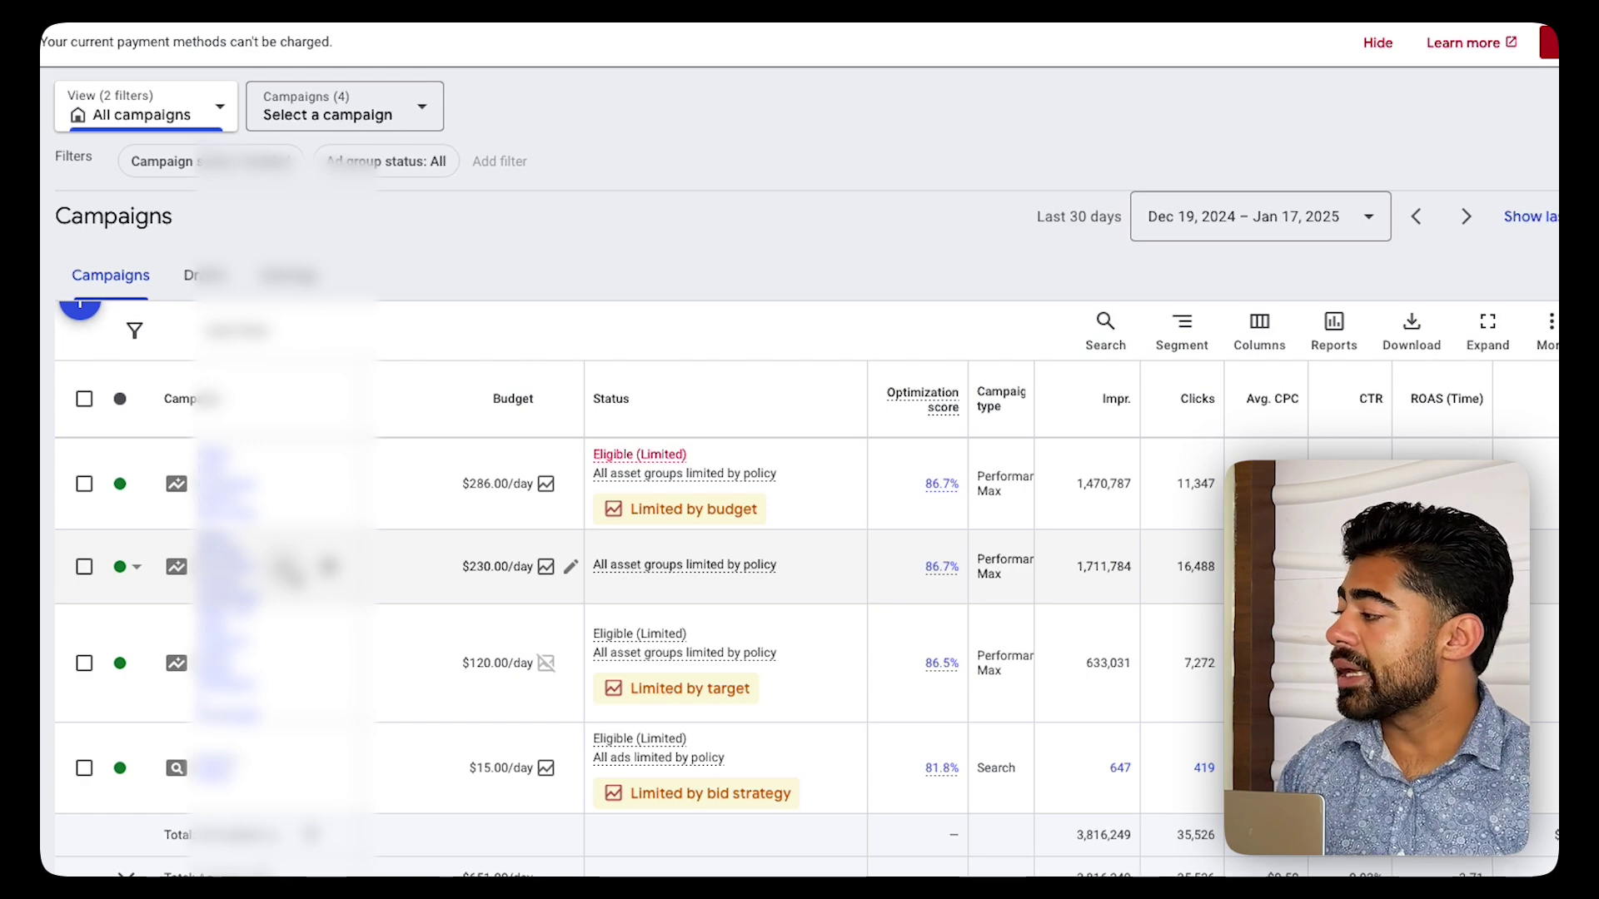
scroll(403, 652, right, 10)
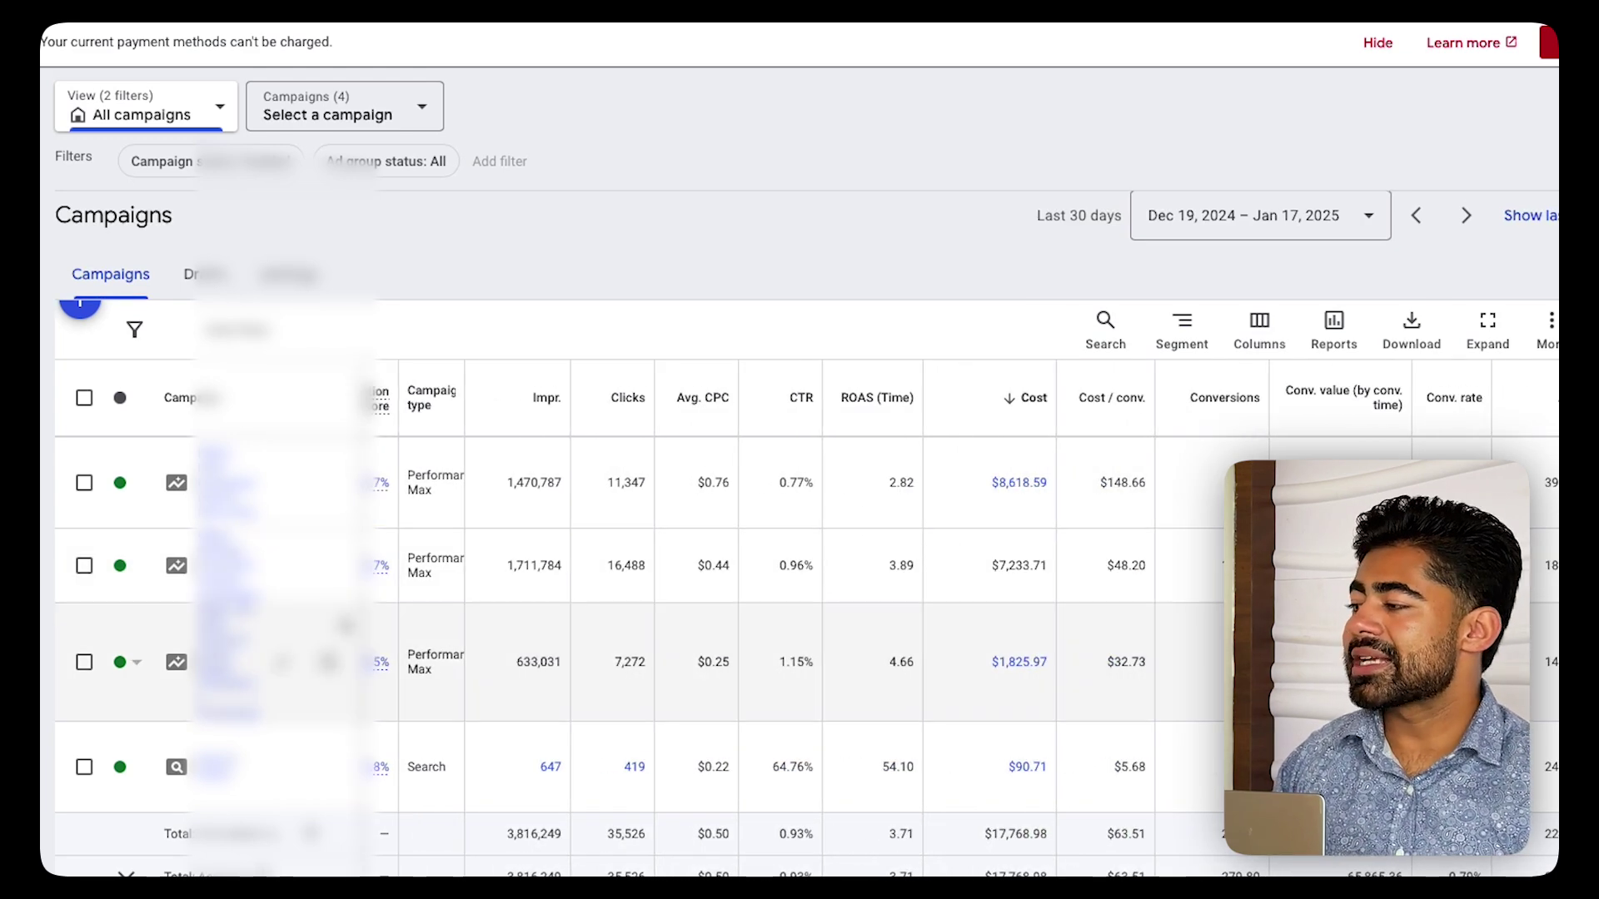